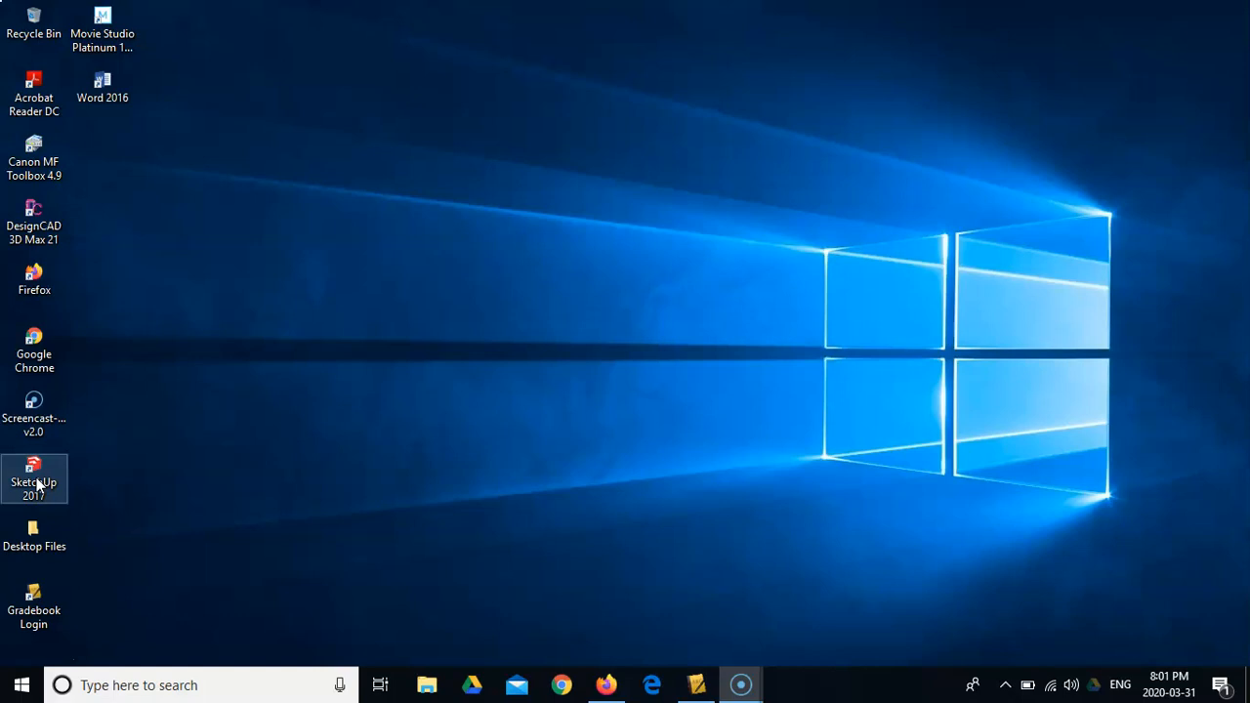
Launch SketchUp 2017 and start a new model with the Simple Template - Feet and Inches
{"action": "double_click", "coordinate": [35, 479]}
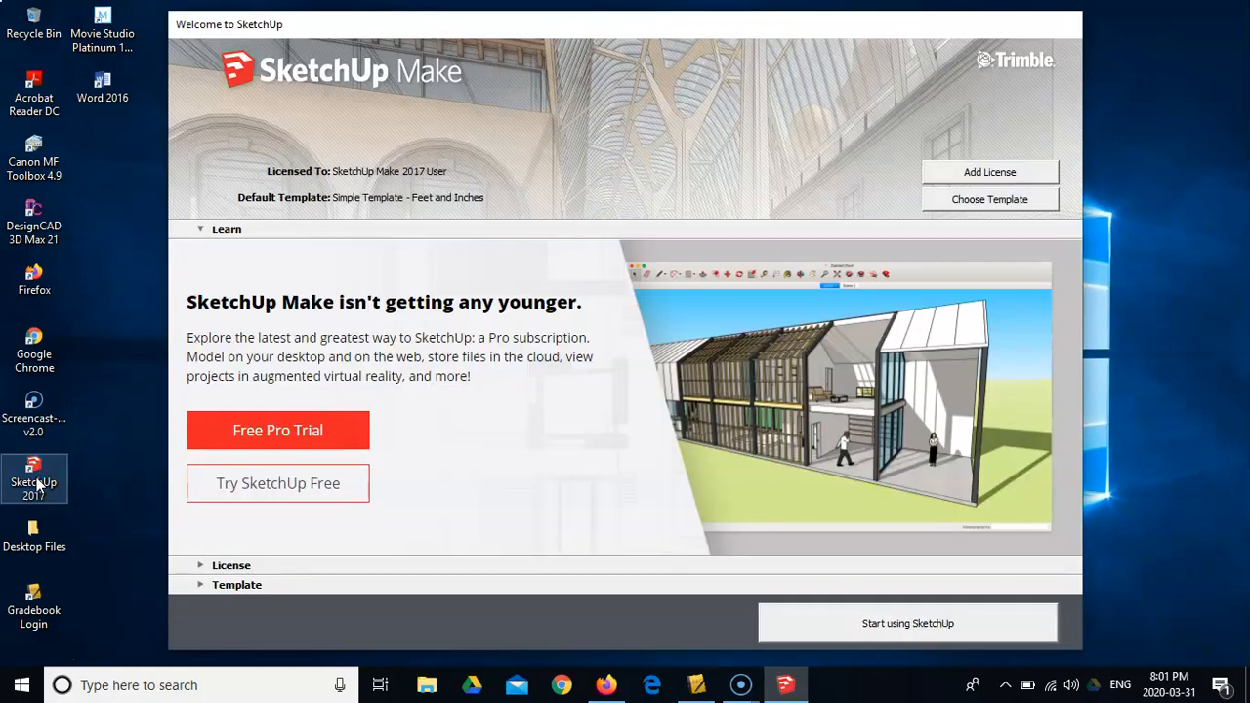
{"action": "left_click", "coordinate": [990, 199]}
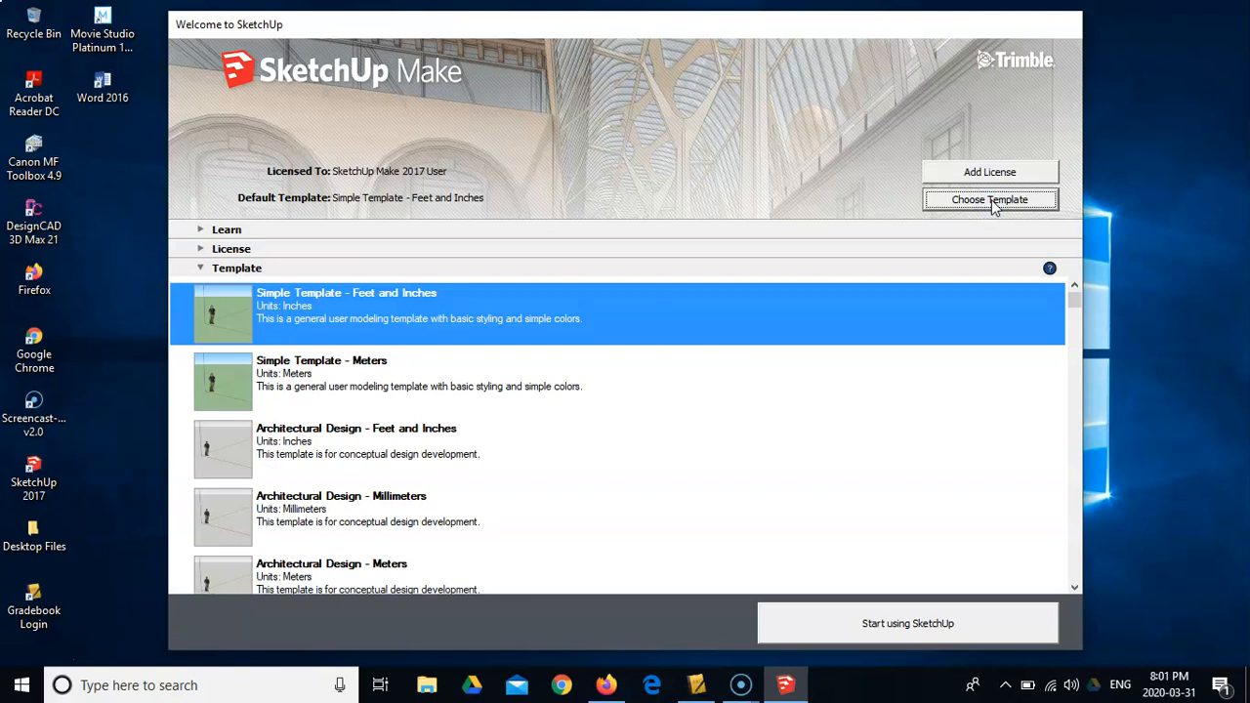
{"action": "left_click", "coordinate": [321, 305]}
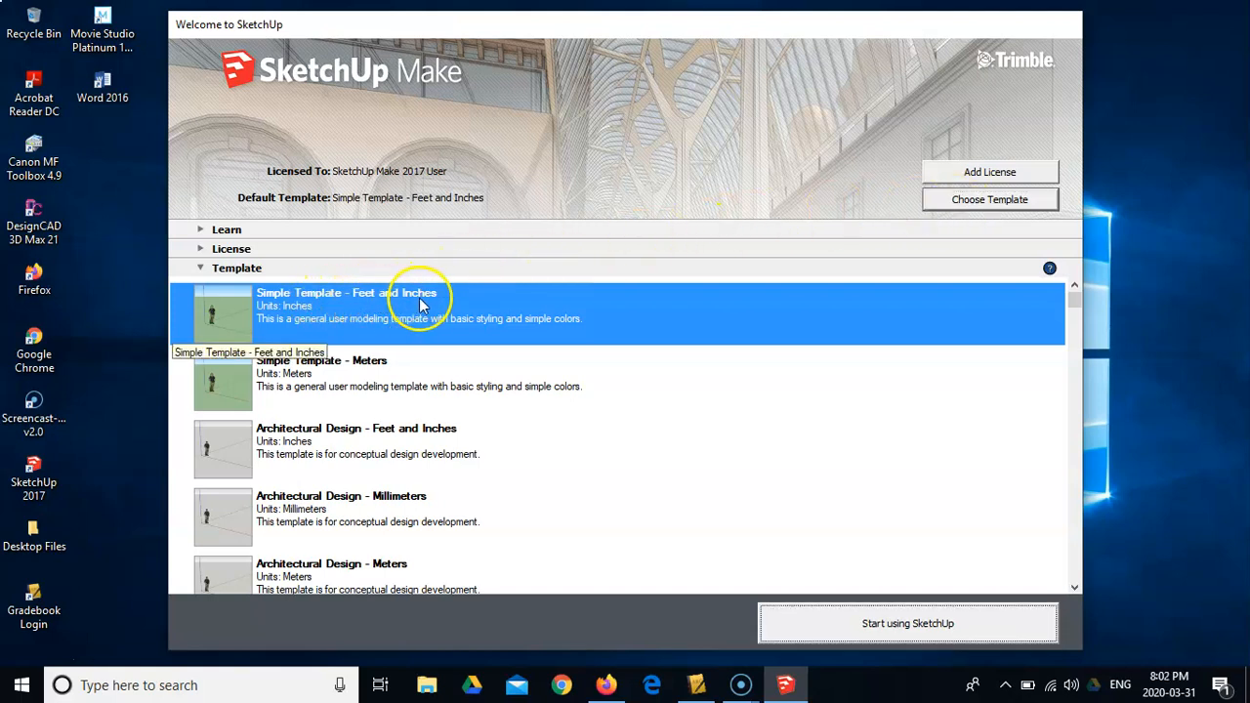
{"action": "left_click", "coordinate": [890, 628]}
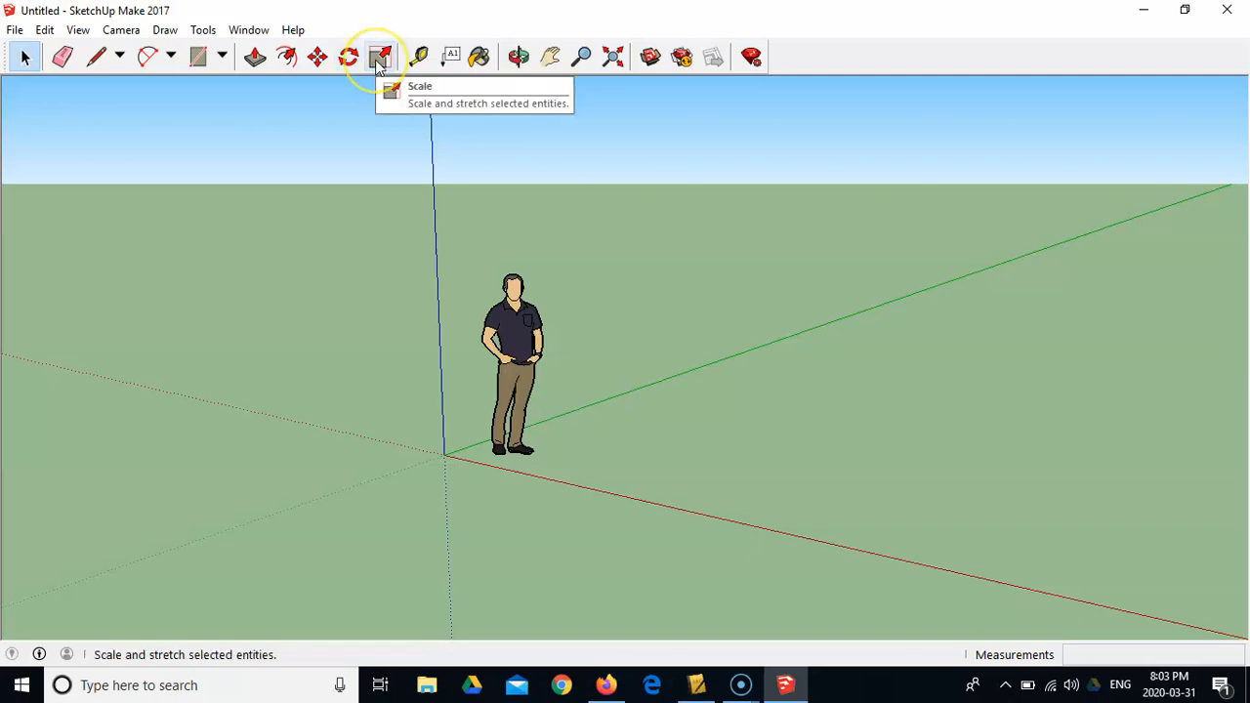
Draw a 15' line from the origin along the red axis
{"action": "scroll", "coordinate": [516, 475], "scroll_direction": "up", "scroll_amount": 3}
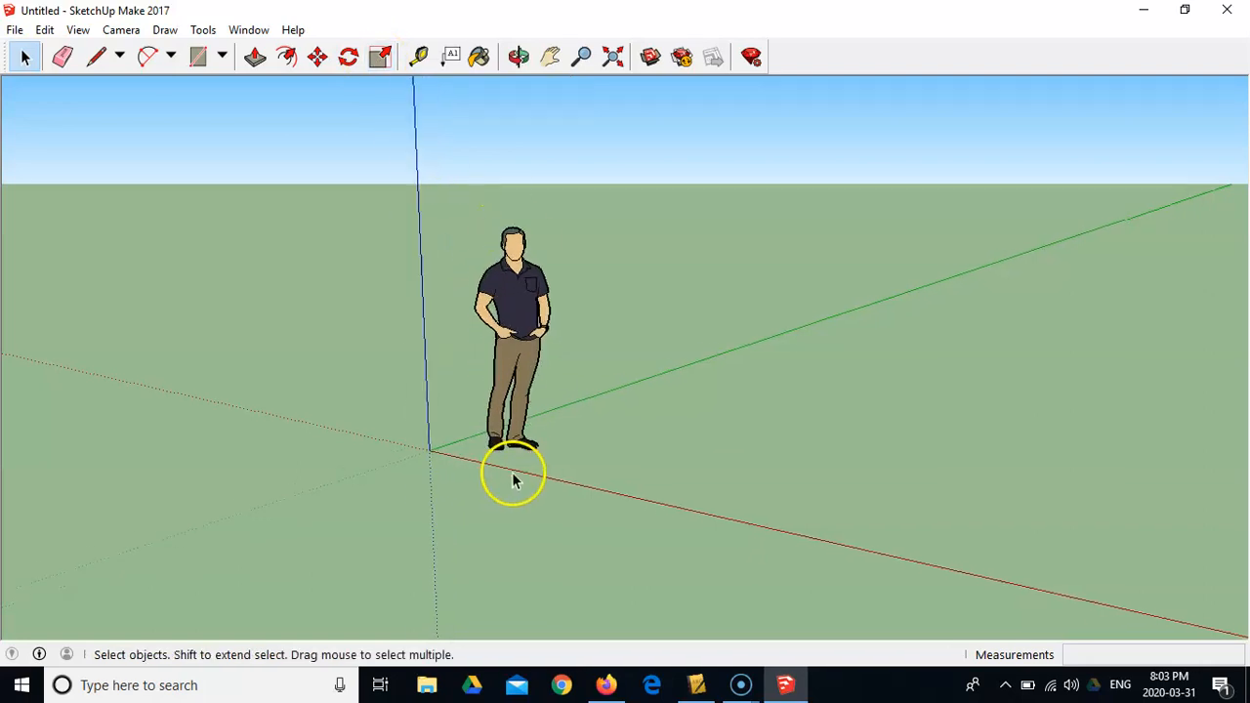
{"action": "middle_click_drag", "start_coordinate": [488, 413], "coordinate": [554, 467]}
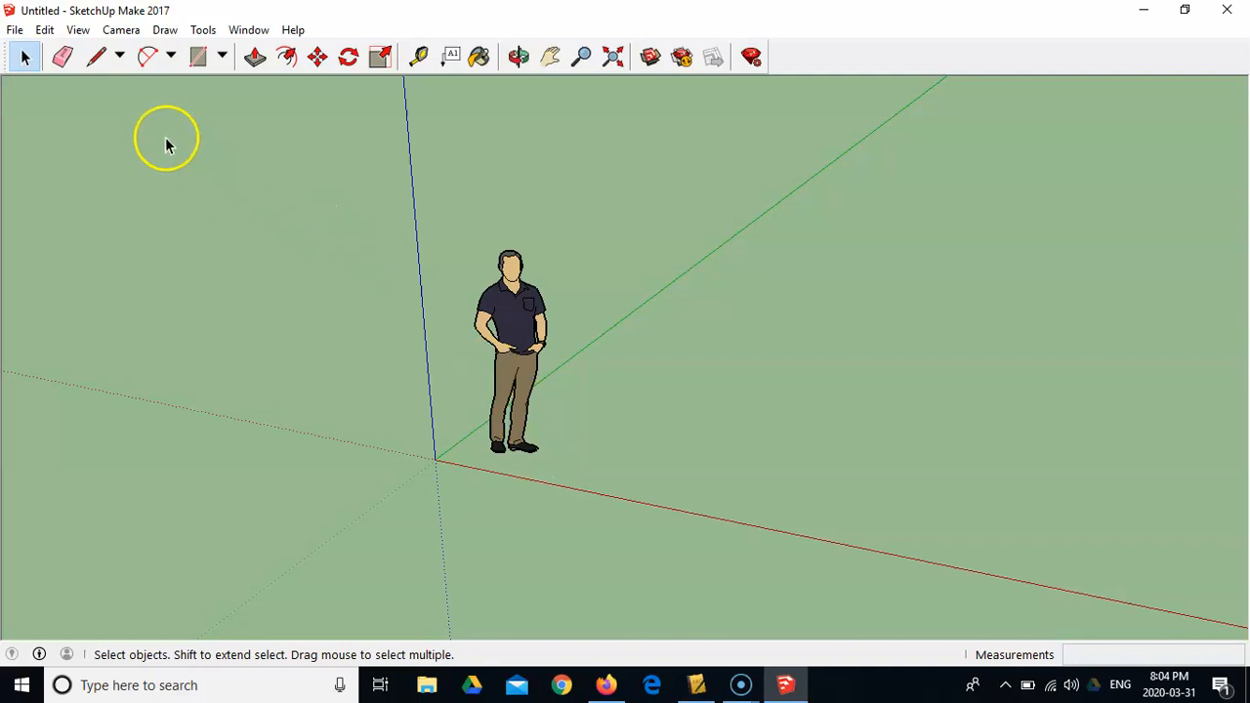
{"action": "left_click", "coordinate": [100, 59]}
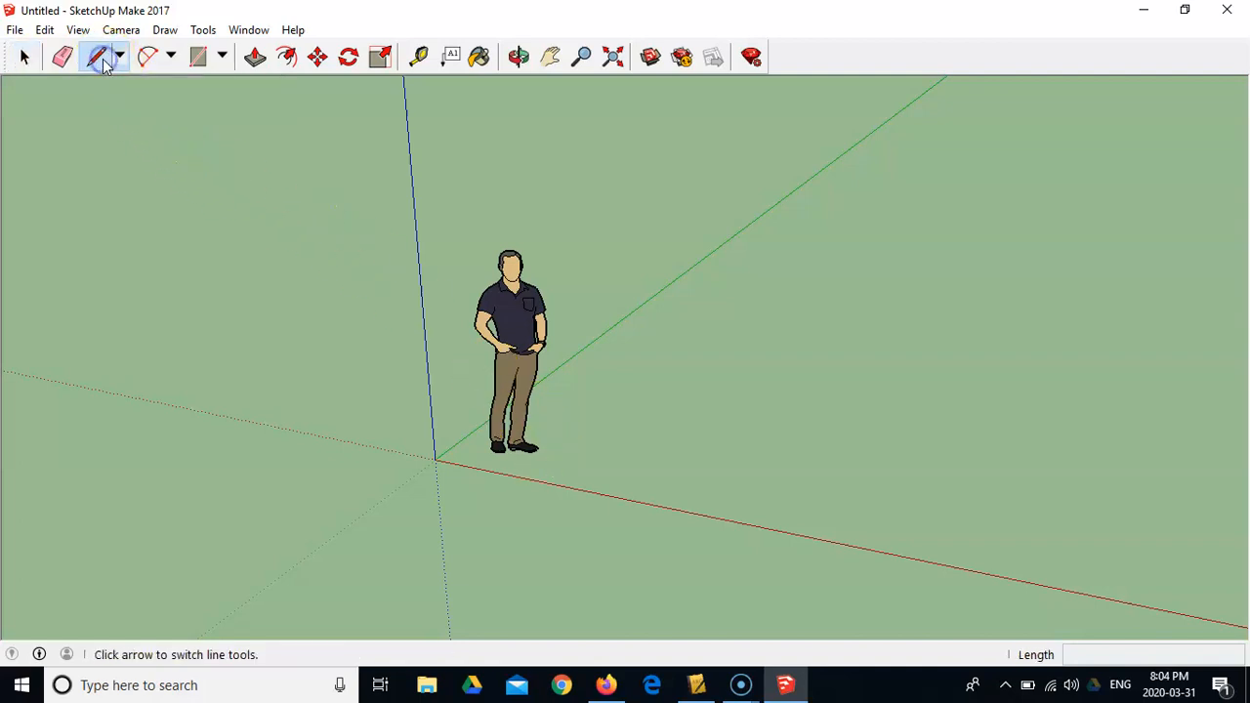
{"action": "left_click", "coordinate": [434, 459]}
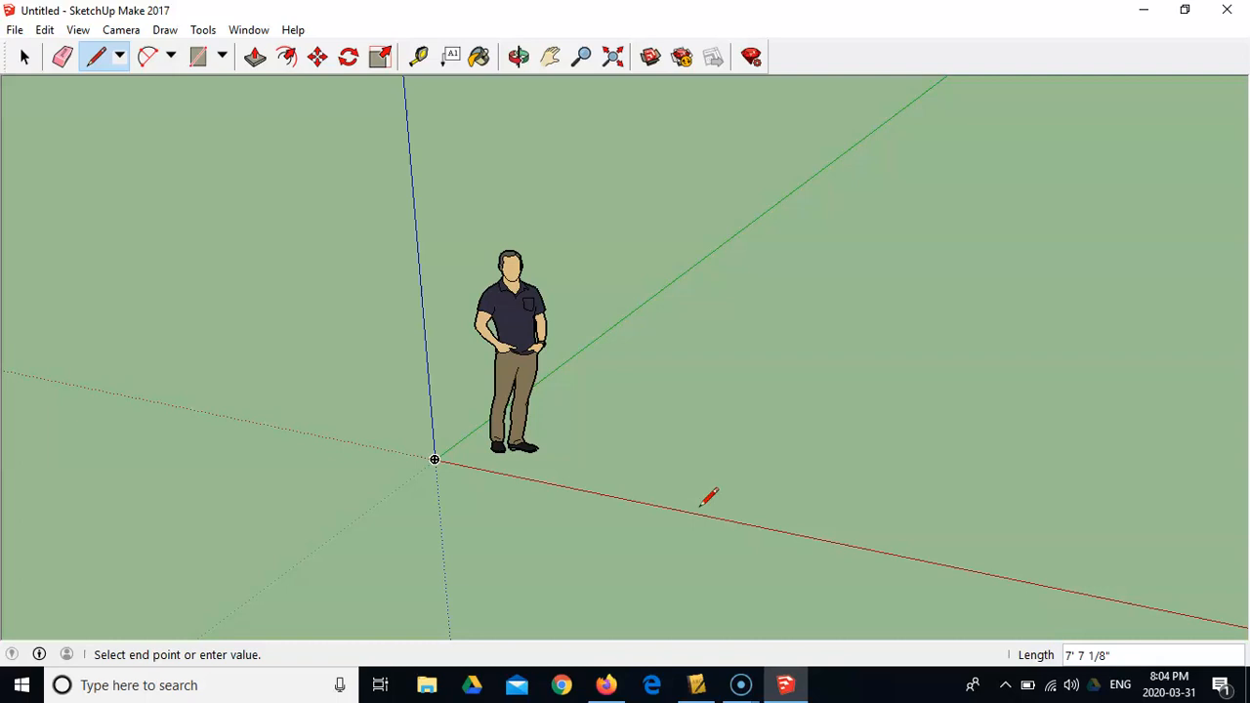
{"action": "type", "text": "15"}
{"action": "key", "text": "Return"}
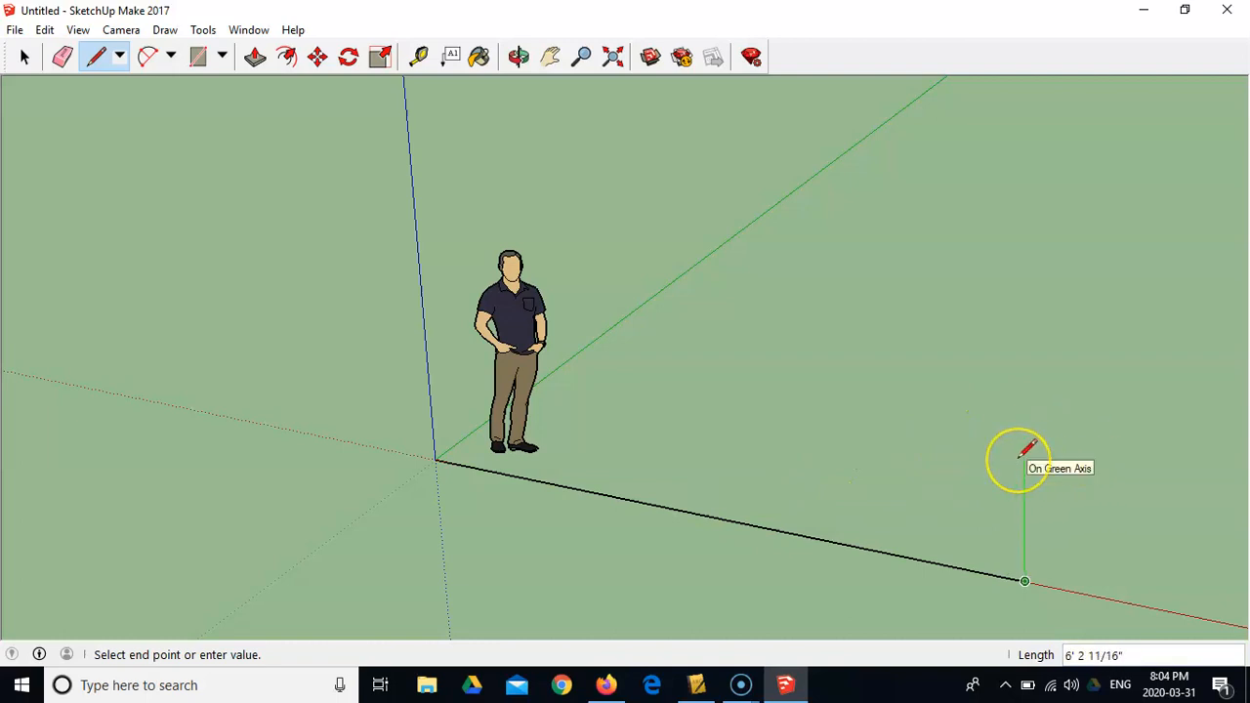
Continue the outline with a 5' line parallel to the green axis and a 25' line parallel to the red axis
{"action": "type", "text": "5'"}
{"action": "key", "text": "Return"}
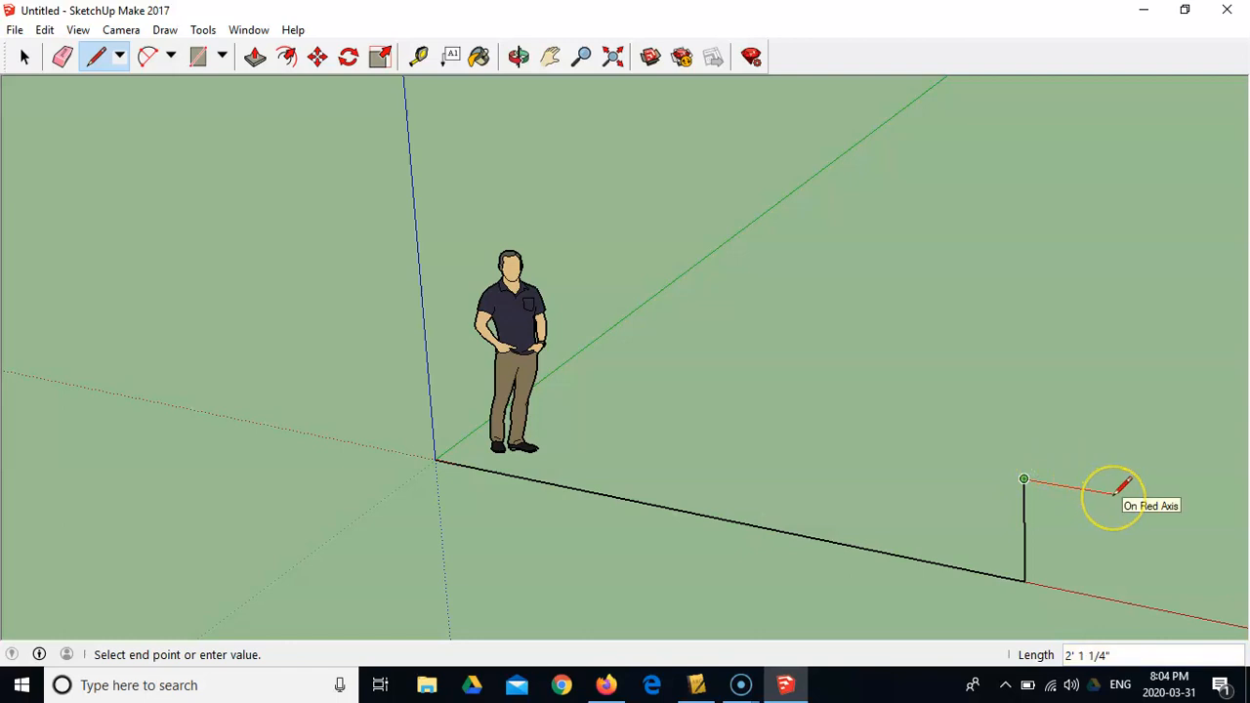
{"action": "type", "text": "25"}
{"action": "key", "text": "Return"}
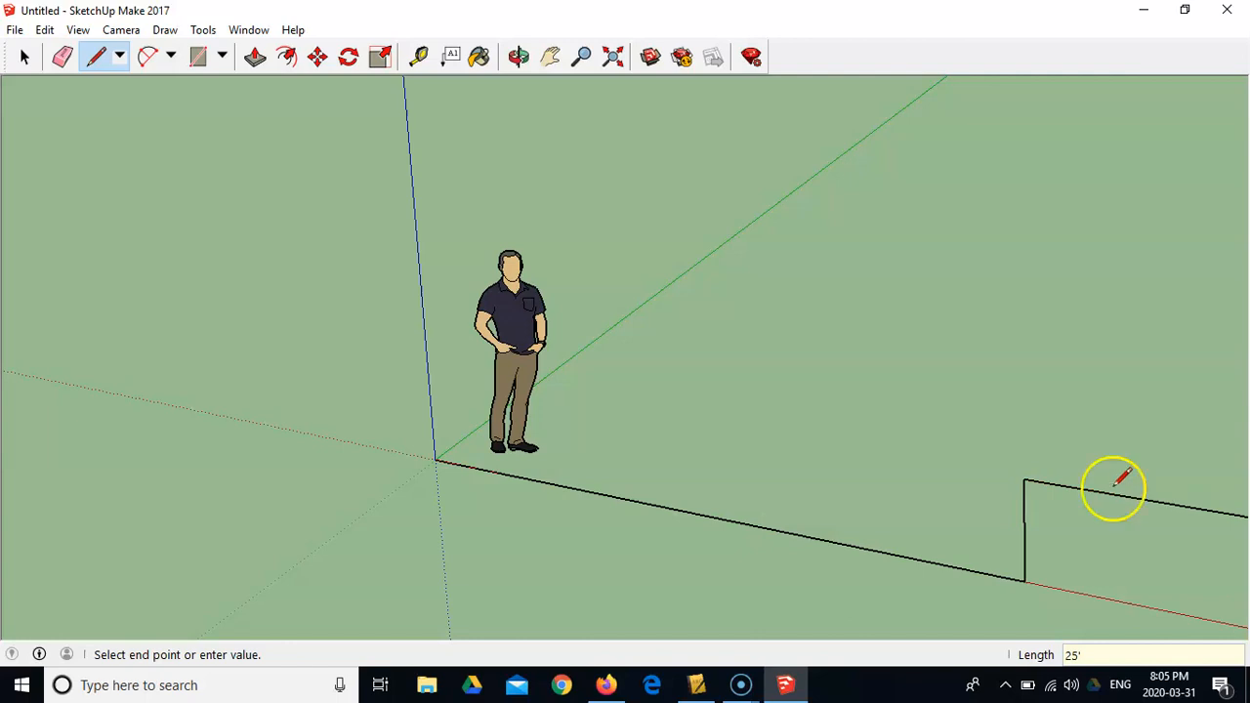
Continue the outline from the end of the 25' line with a 30' line parallel to the green axis
{"action": "left_click", "coordinate": [616, 59]}
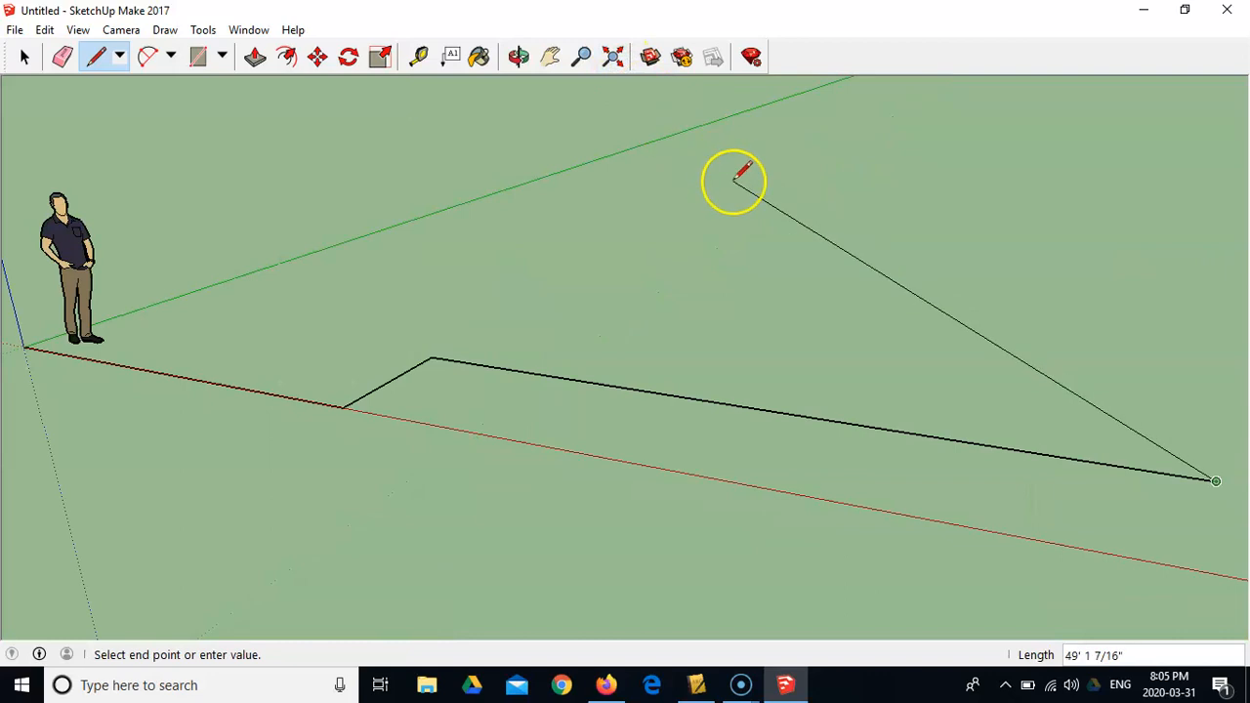
{"action": "scroll", "coordinate": [889, 151], "scroll_direction": "down", "scroll_amount": 1}
{"action": "scroll", "coordinate": [889, 149], "scroll_direction": "down", "scroll_amount": 2}
{"action": "left_click", "coordinate": [613, 57]}
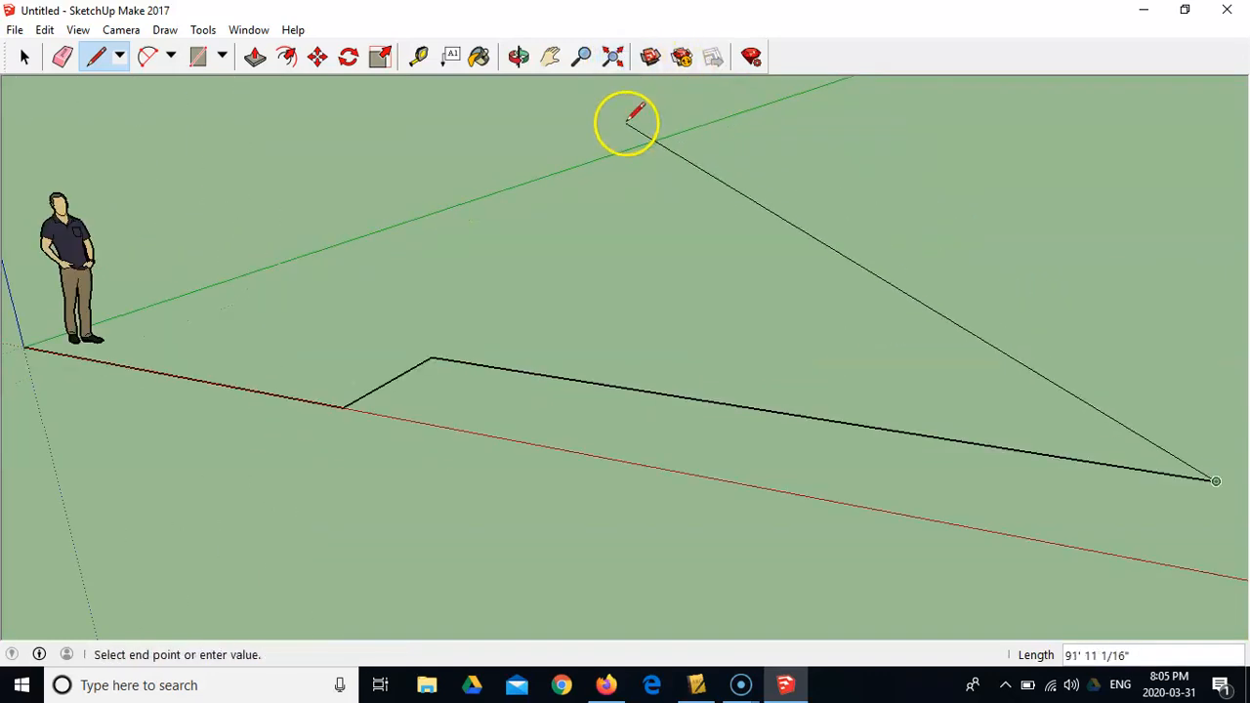
{"action": "left_click", "coordinate": [581, 57]}
{"action": "left_click_drag", "start_coordinate": [651, 156], "coordinate": [649, 316]}
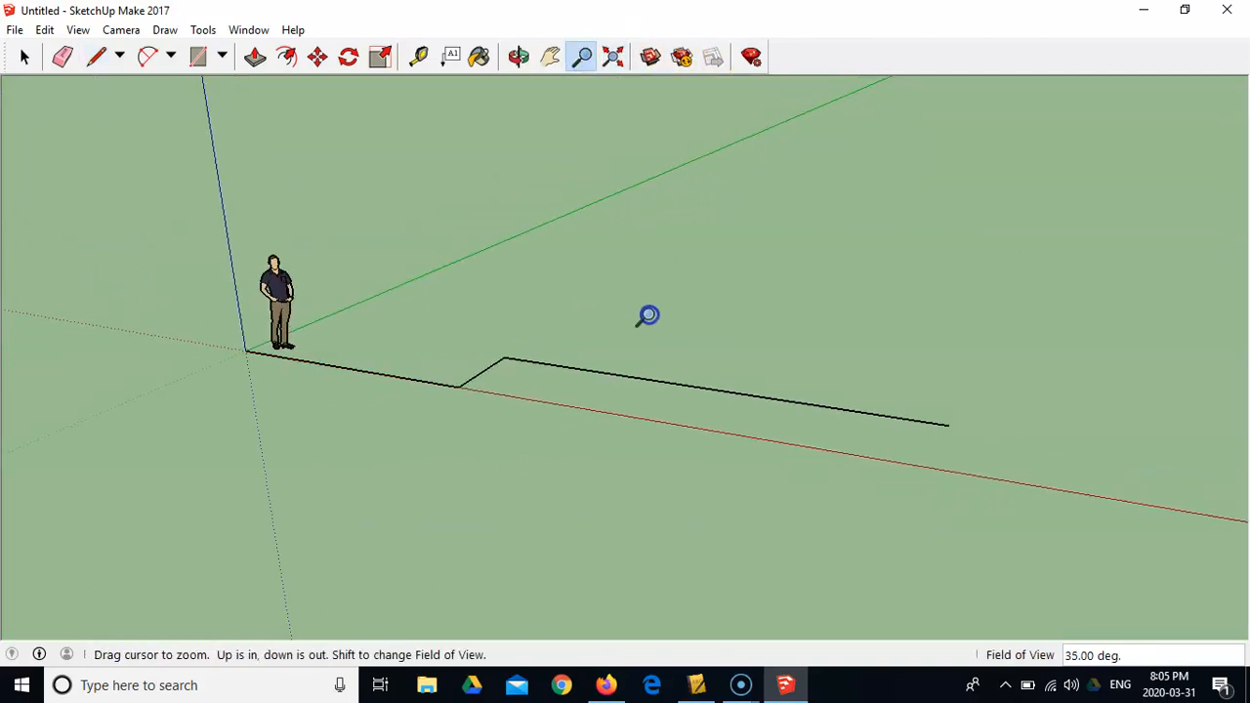
{"action": "left_click", "coordinate": [95, 56]}
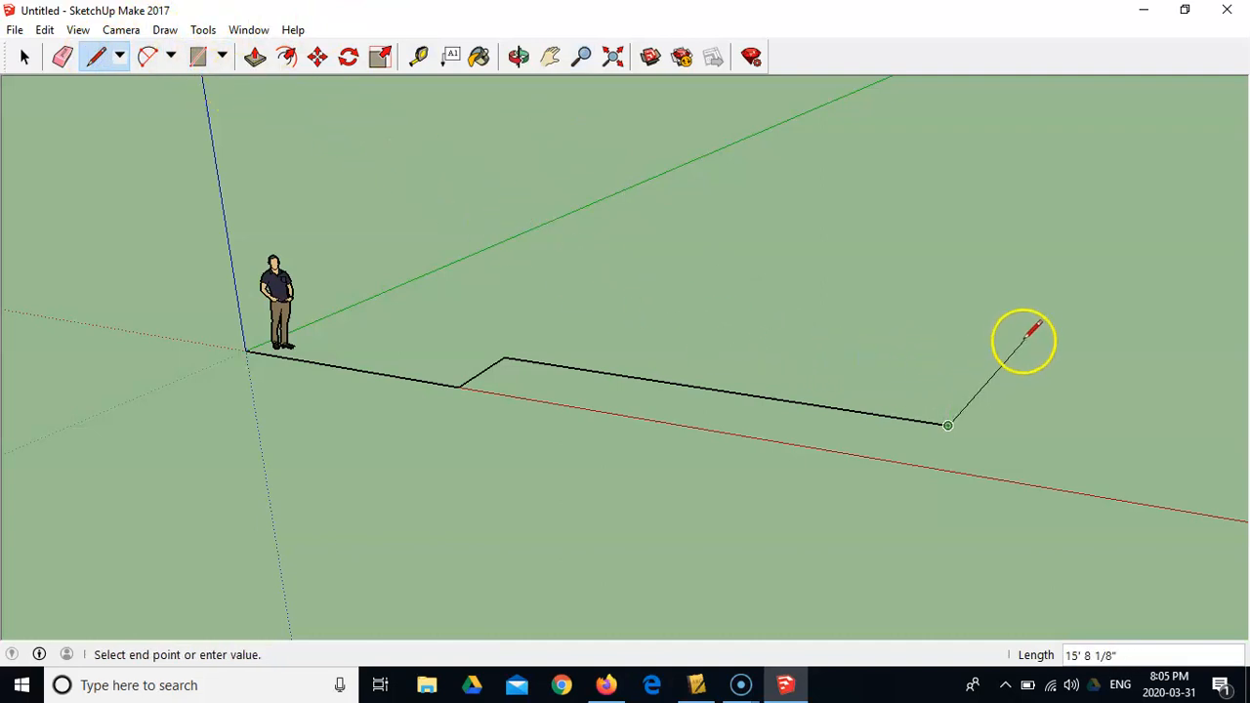
{"action": "type", "text": "25'"}
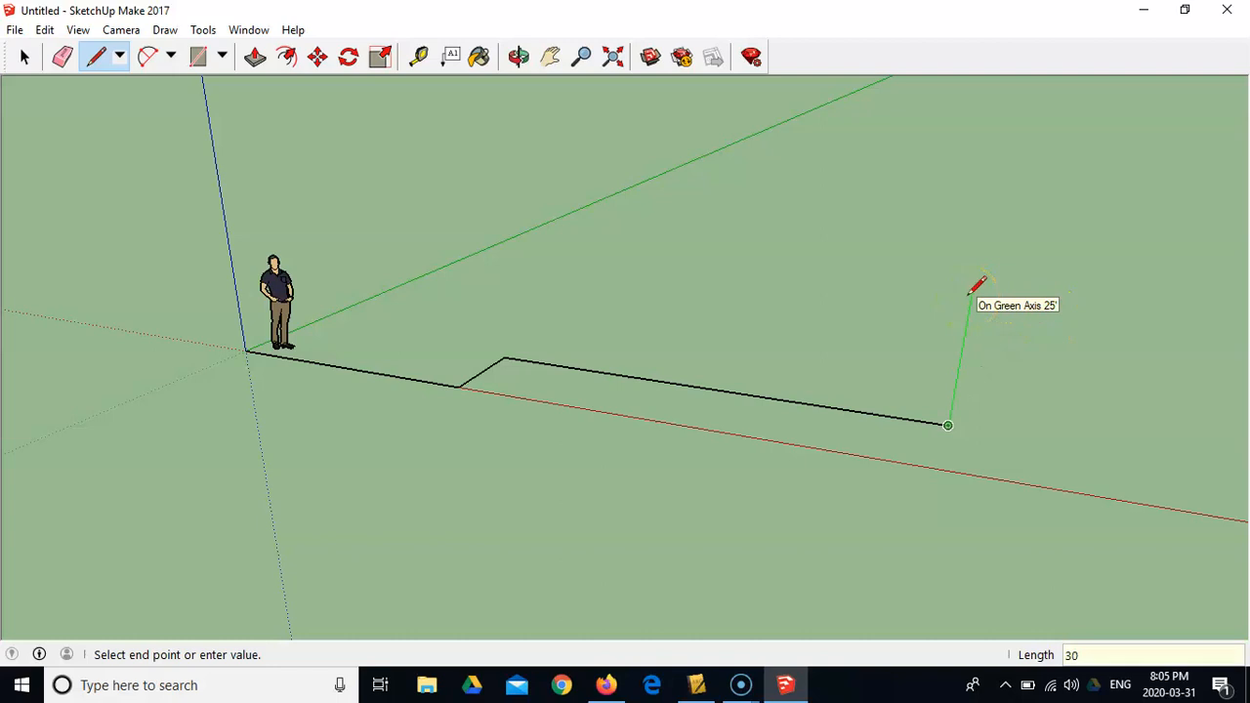
{"action": "left_click", "coordinate": [970, 291]}
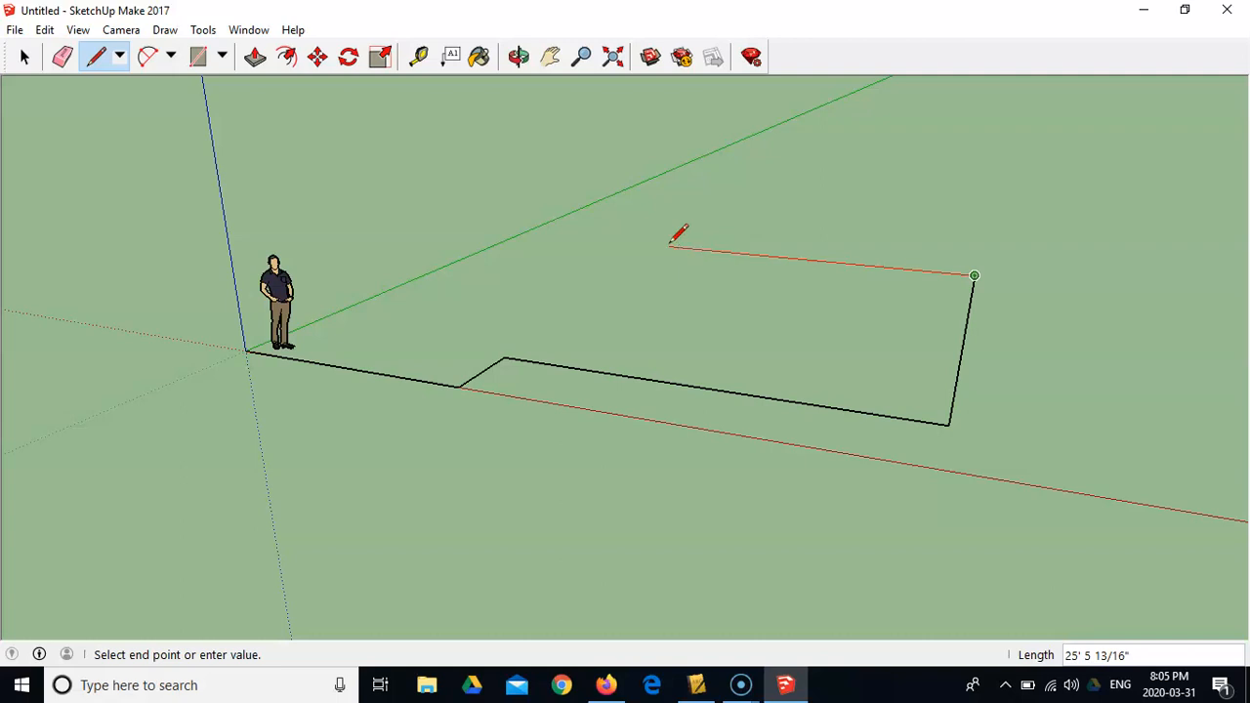
Draw a 40' line back parallel to the red axis and close the outline at the origin to form a face
{"action": "type", "text": "40"}
{"action": "key", "text": "Return"}
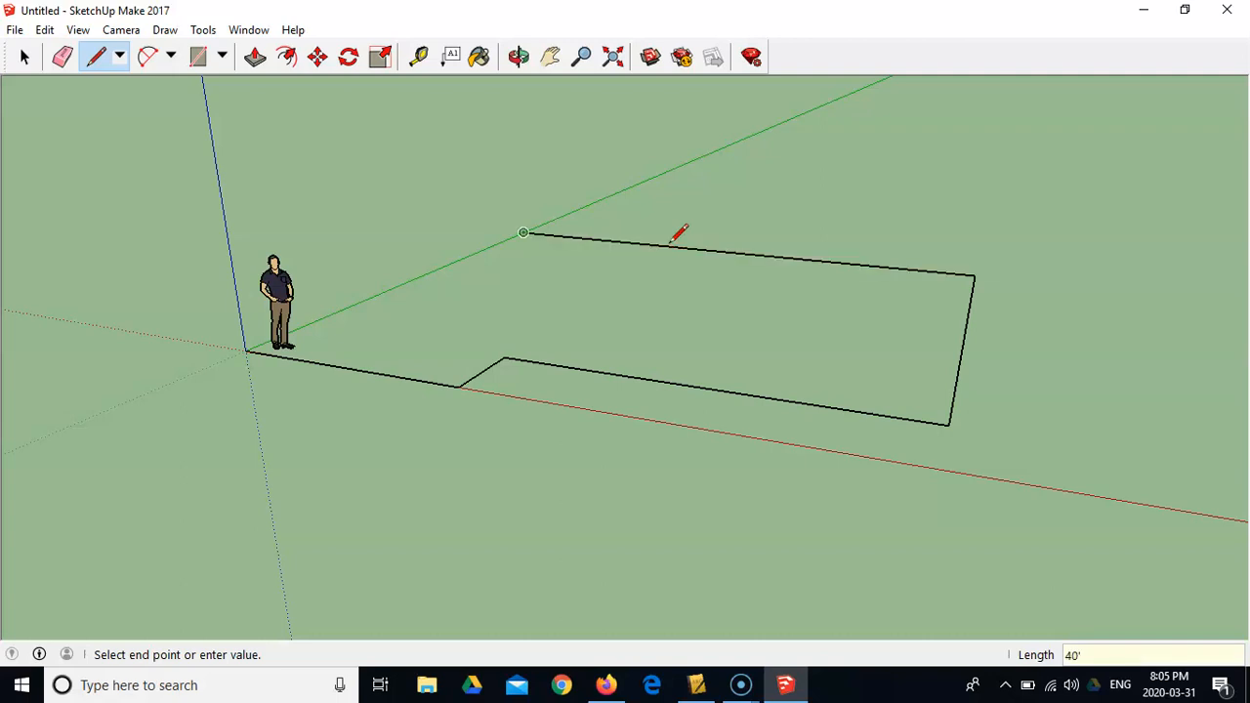
{"action": "left_click", "coordinate": [246, 350]}
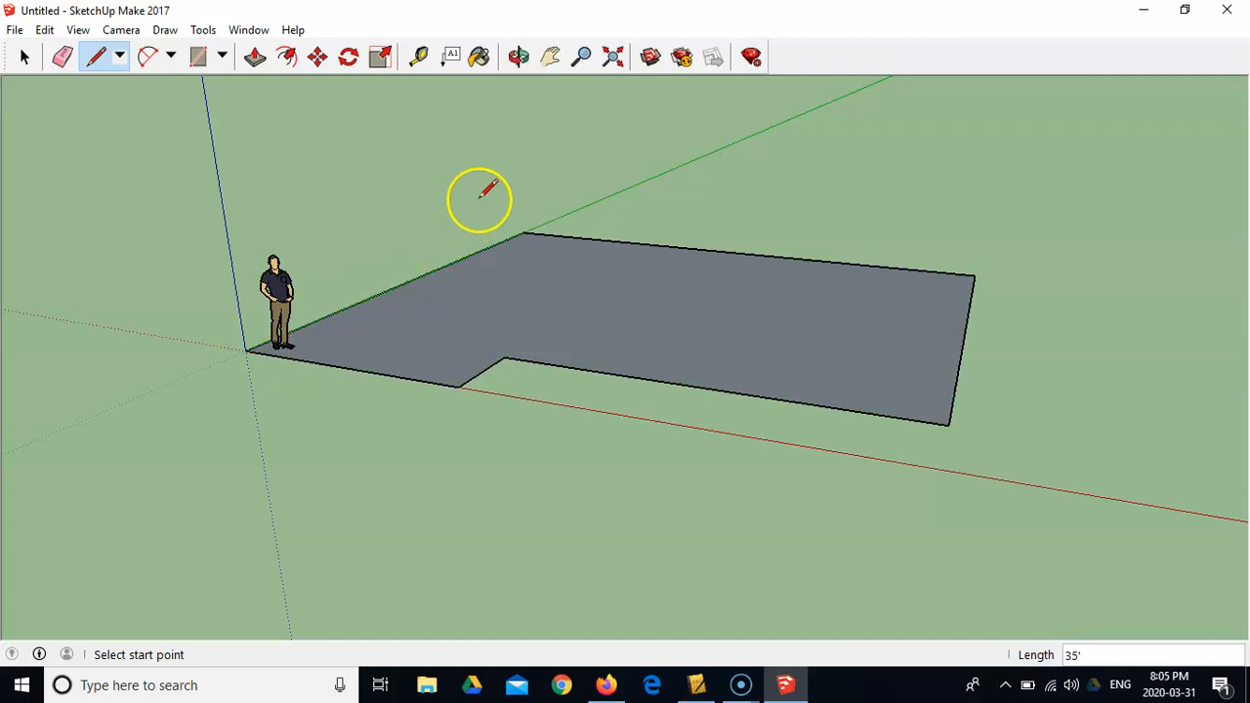
Dimension the front edge on the red axis, the short notch edge and the long front edge of the floor face
{"action": "key", "text": "o"}
{"action": "left_click_drag", "start_coordinate": [480, 202], "coordinate": [480, 282]}
{"action": "key", "text": "l"}
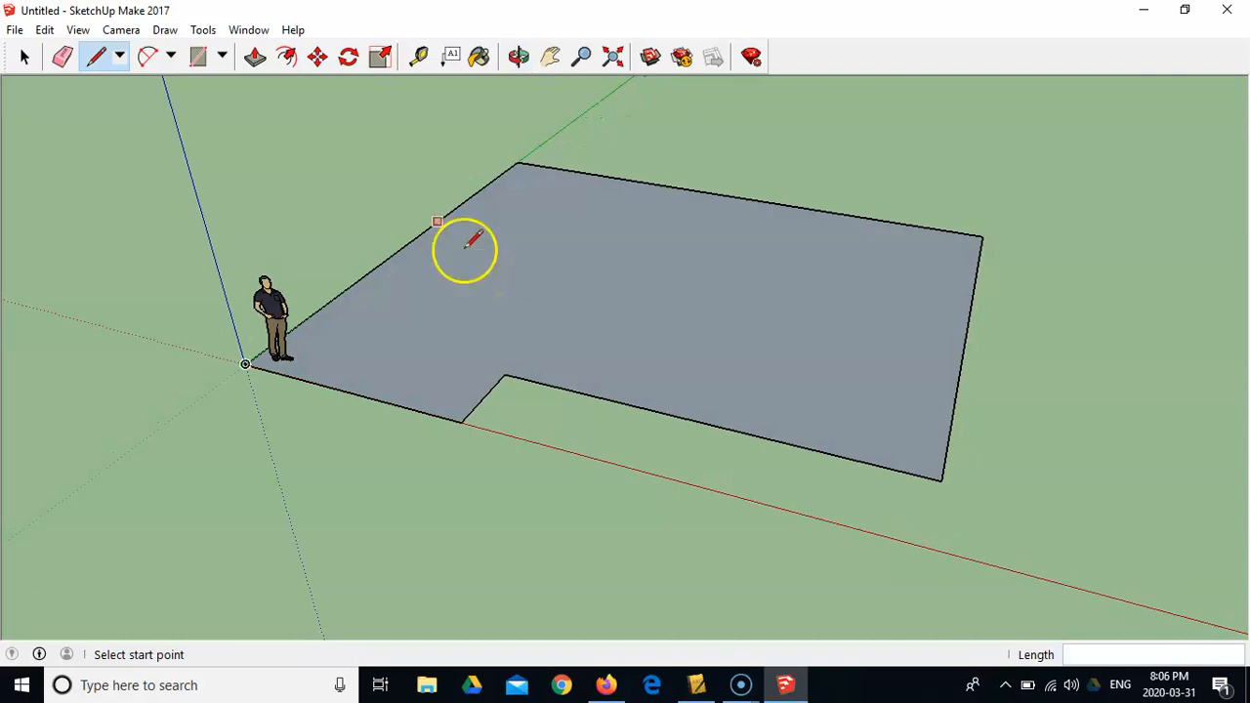
{"action": "left_click", "coordinate": [203, 30]}
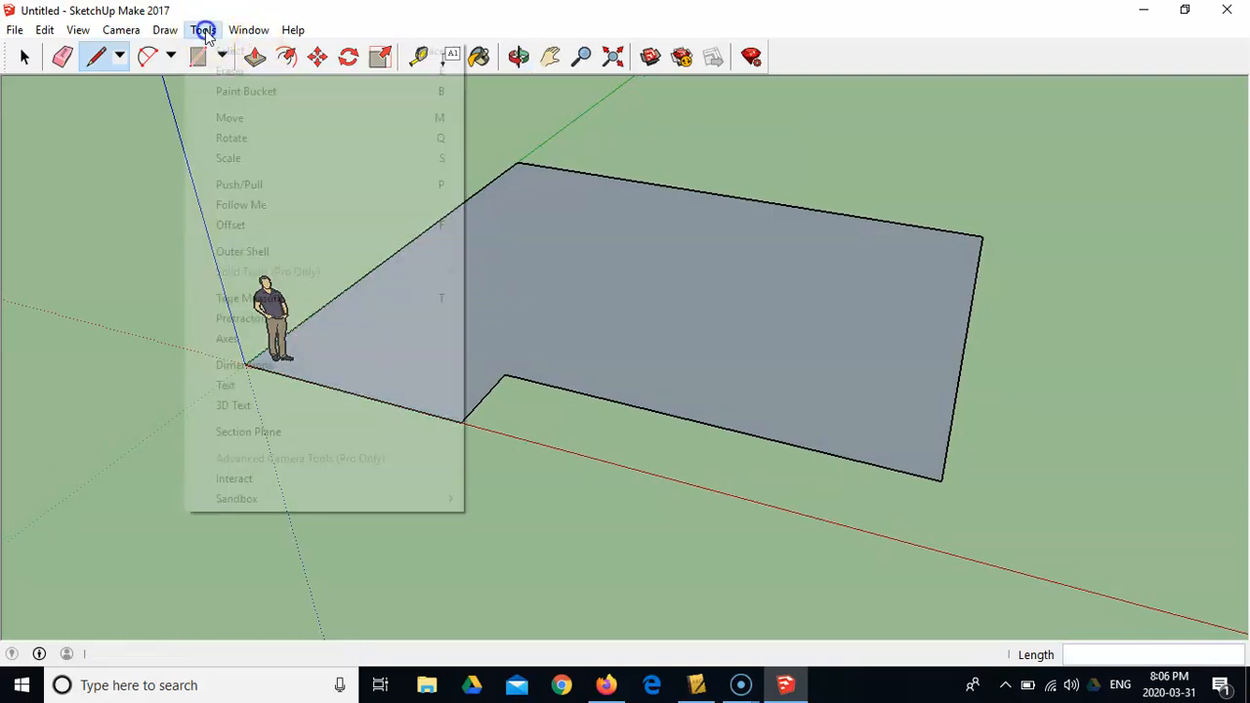
{"action": "left_click", "coordinate": [284, 365]}
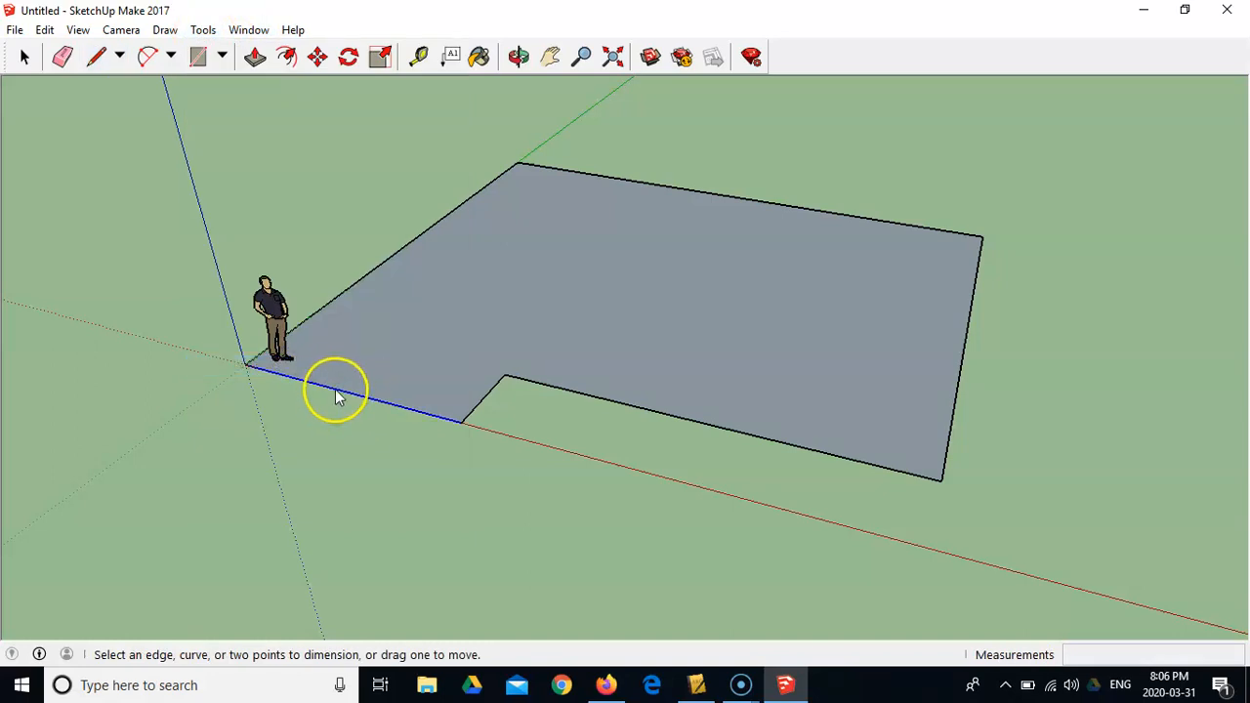
{"action": "left_click", "coordinate": [336, 389]}
{"action": "left_click", "coordinate": [323, 410]}
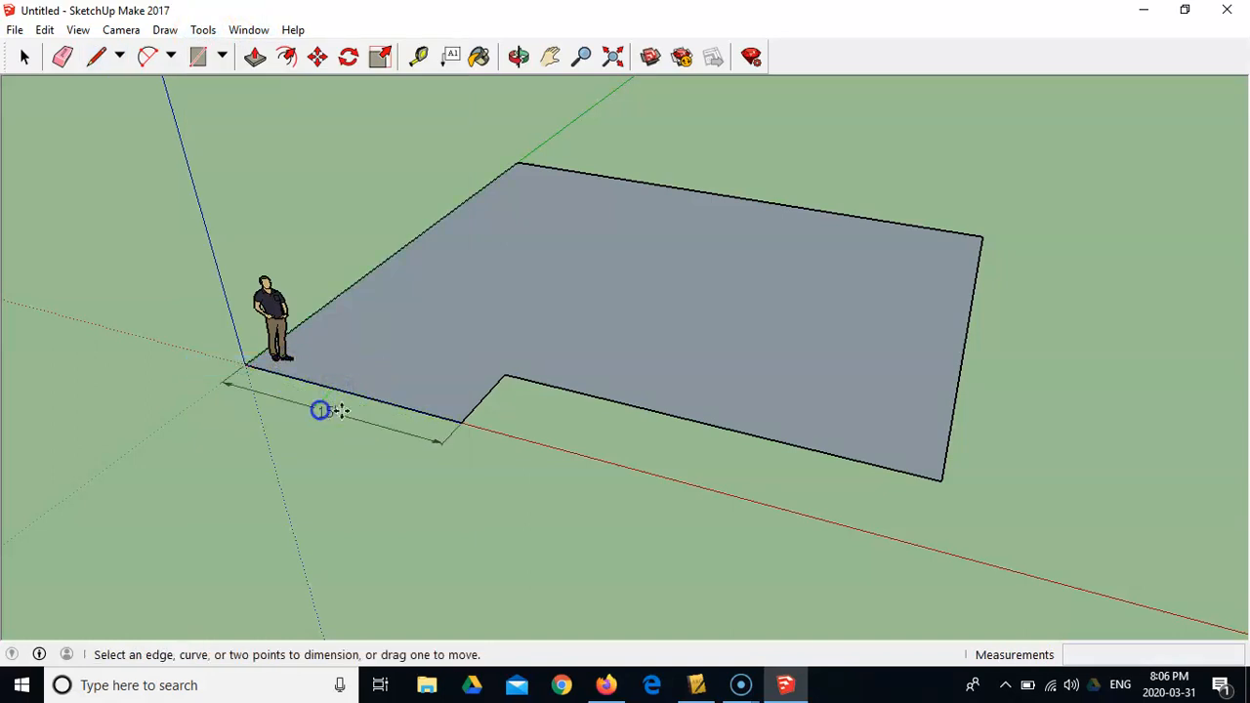
{"action": "left_click", "coordinate": [475, 411]}
{"action": "left_click", "coordinate": [498, 415]}
{"action": "left_click", "coordinate": [664, 412]}
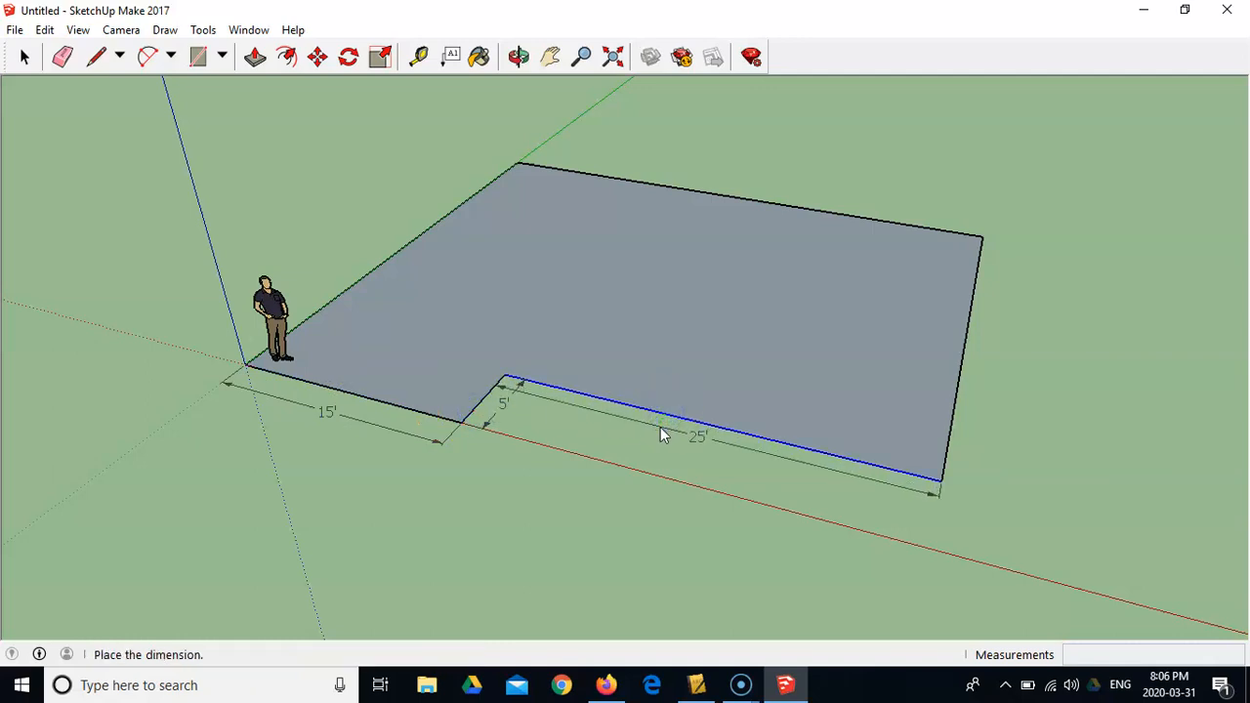
{"action": "left_click", "coordinate": [660, 430]}
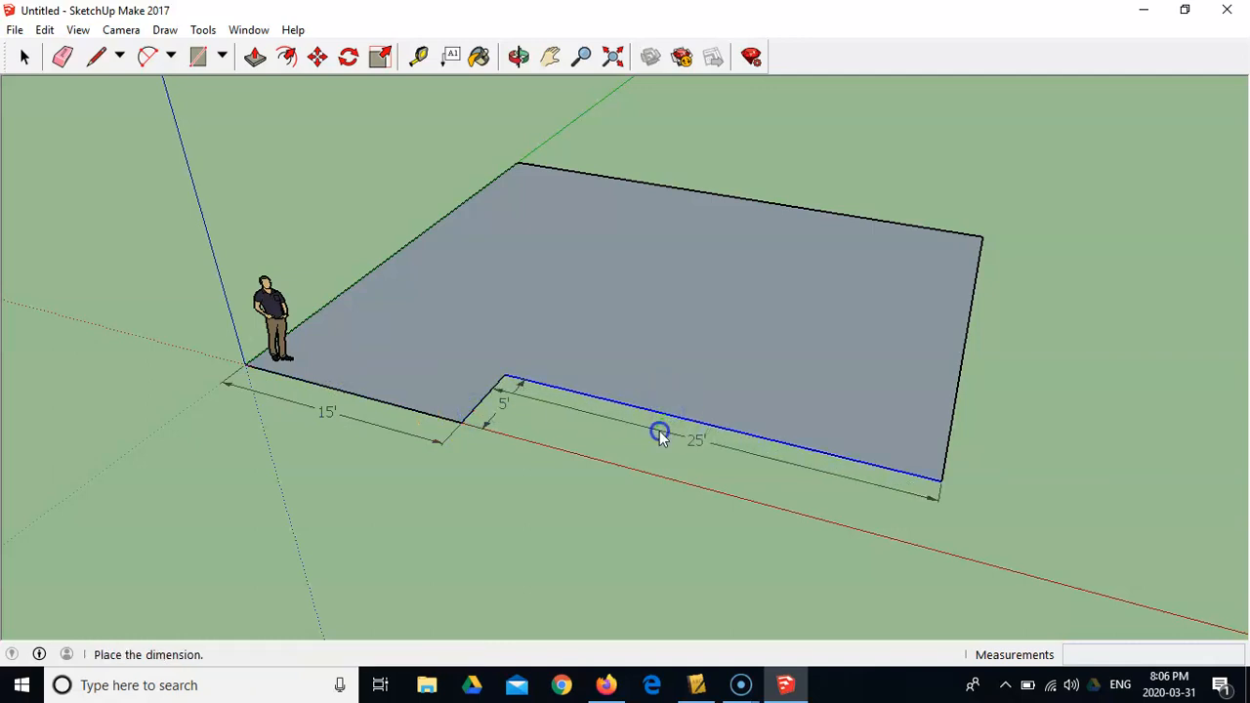
Dimension the remaining three floor edges: the side opposite the origin, the back edge and the edge on the green axis
{"action": "left_click", "coordinate": [953, 434]}
{"action": "left_click", "coordinate": [983, 437]}
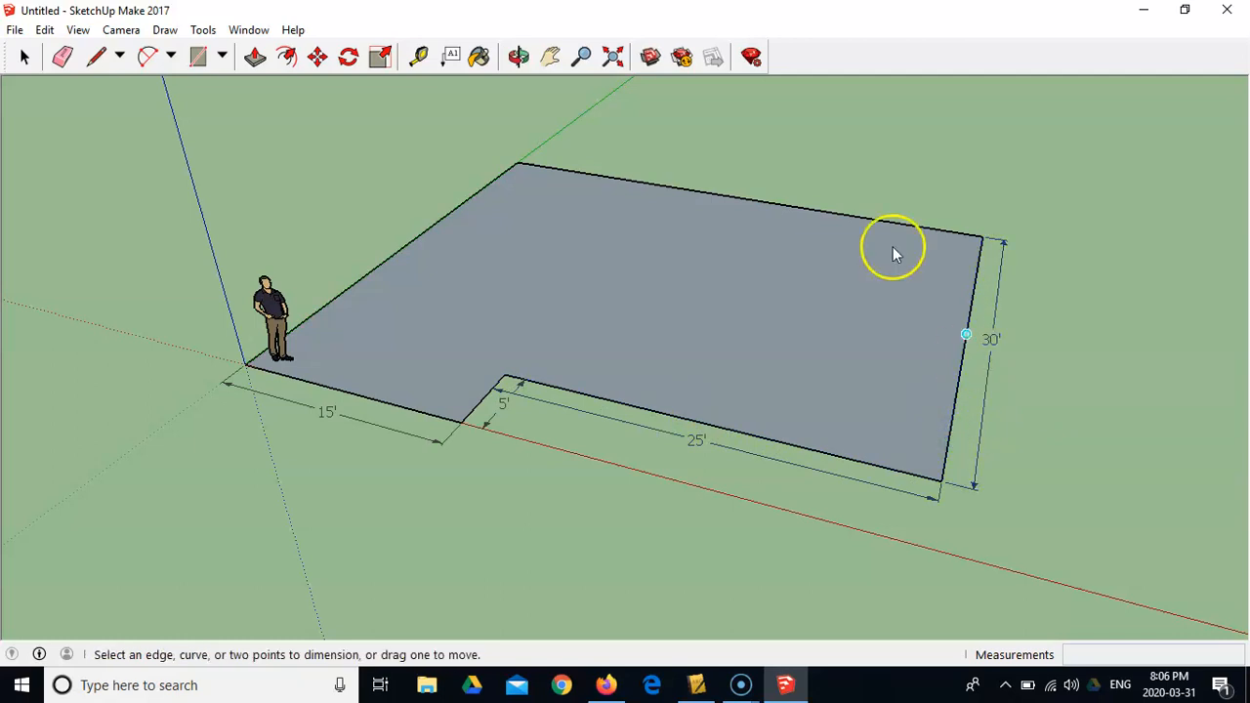
{"action": "left_click", "coordinate": [808, 209]}
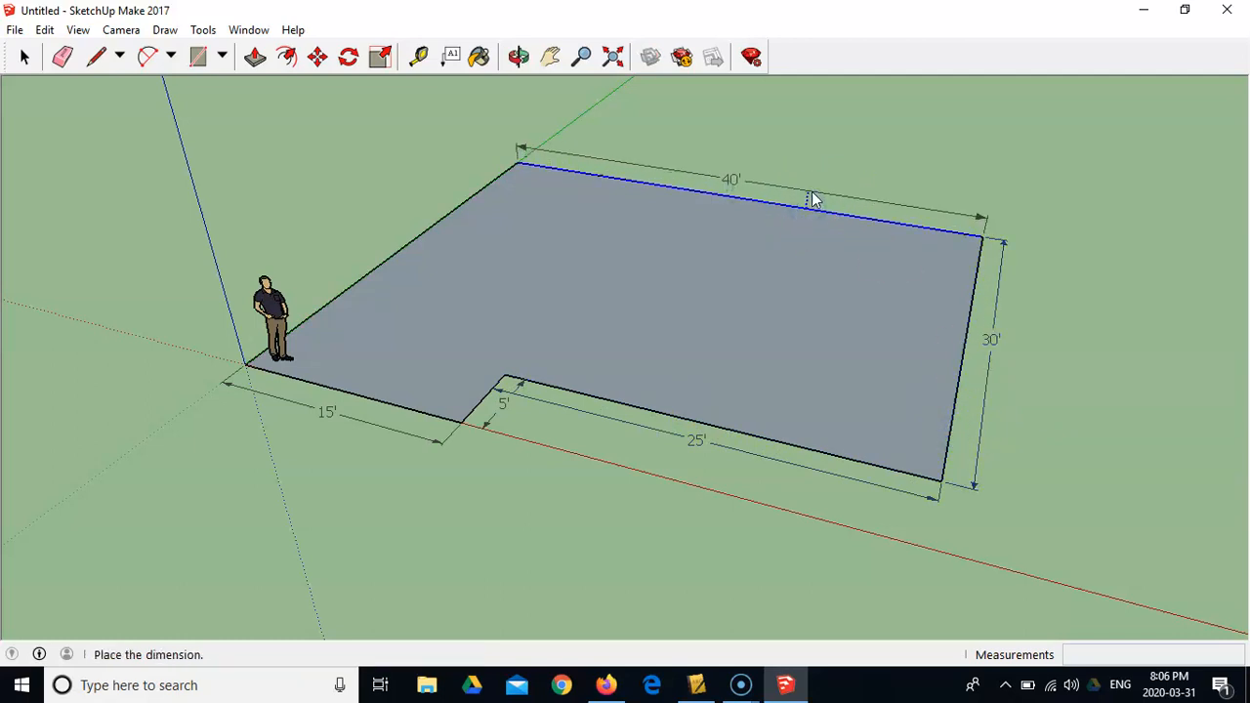
{"action": "left_click", "coordinate": [890, 205]}
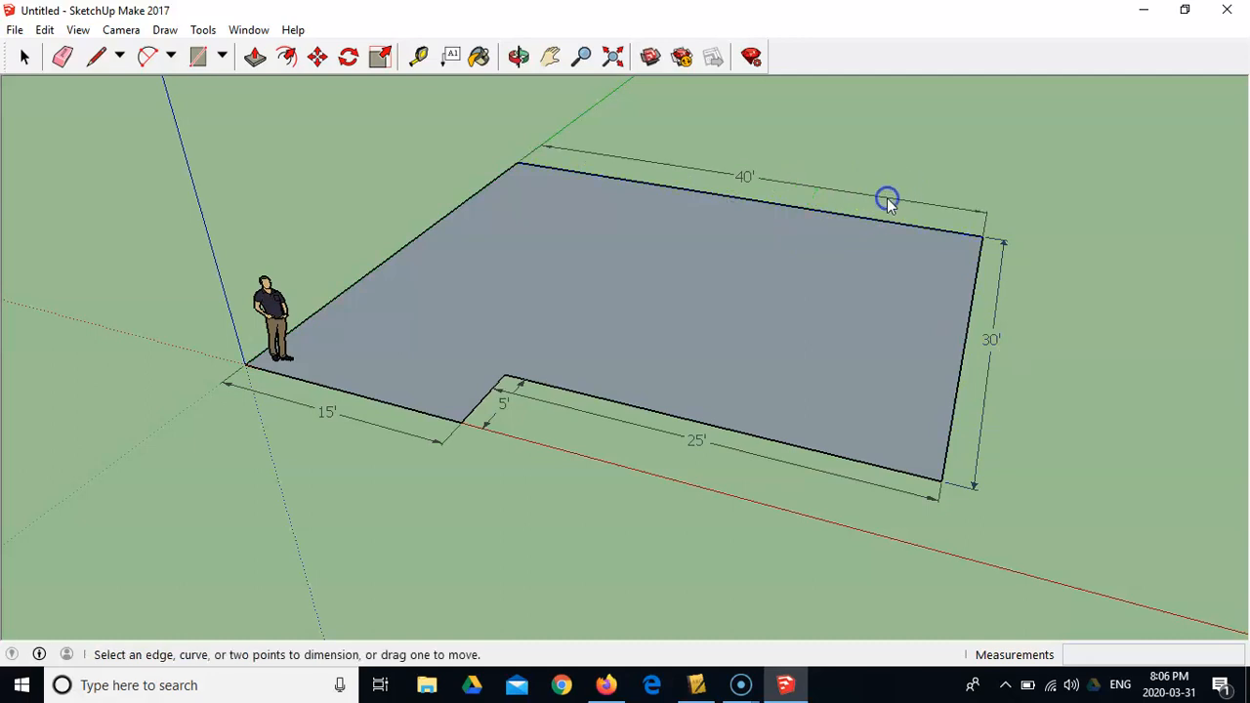
{"action": "left_click", "coordinate": [425, 239]}
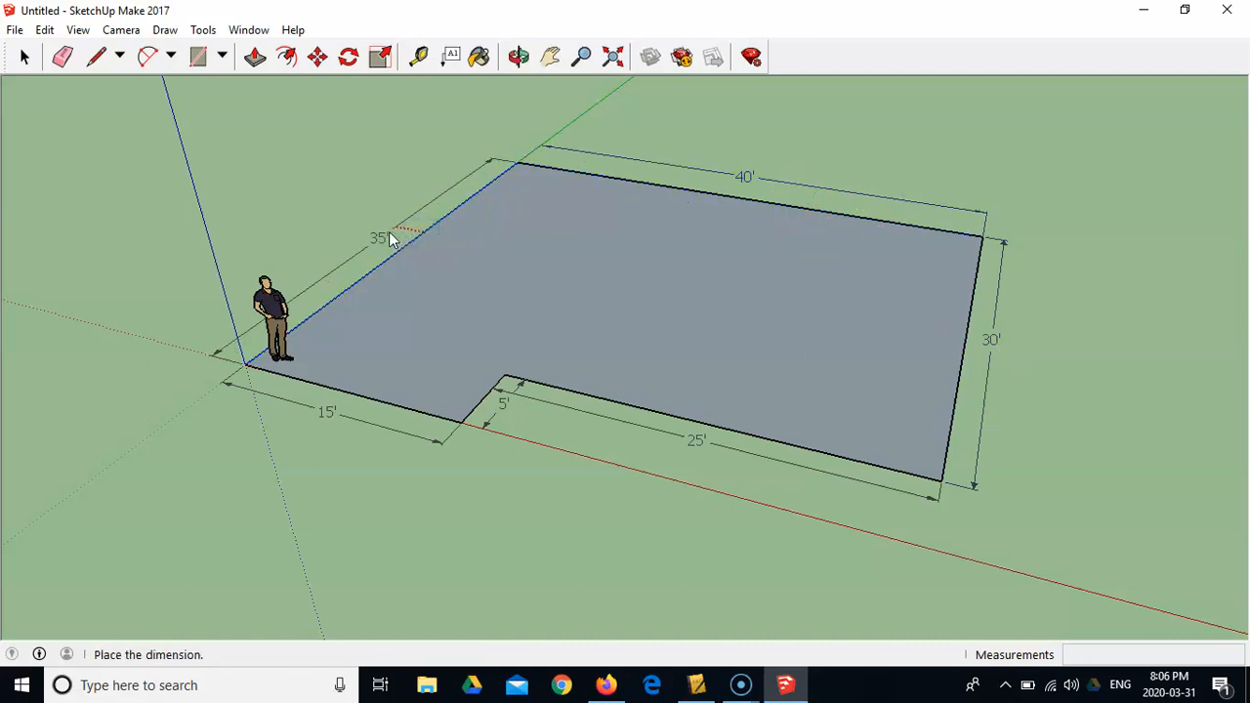
{"action": "left_click", "coordinate": [388, 238]}
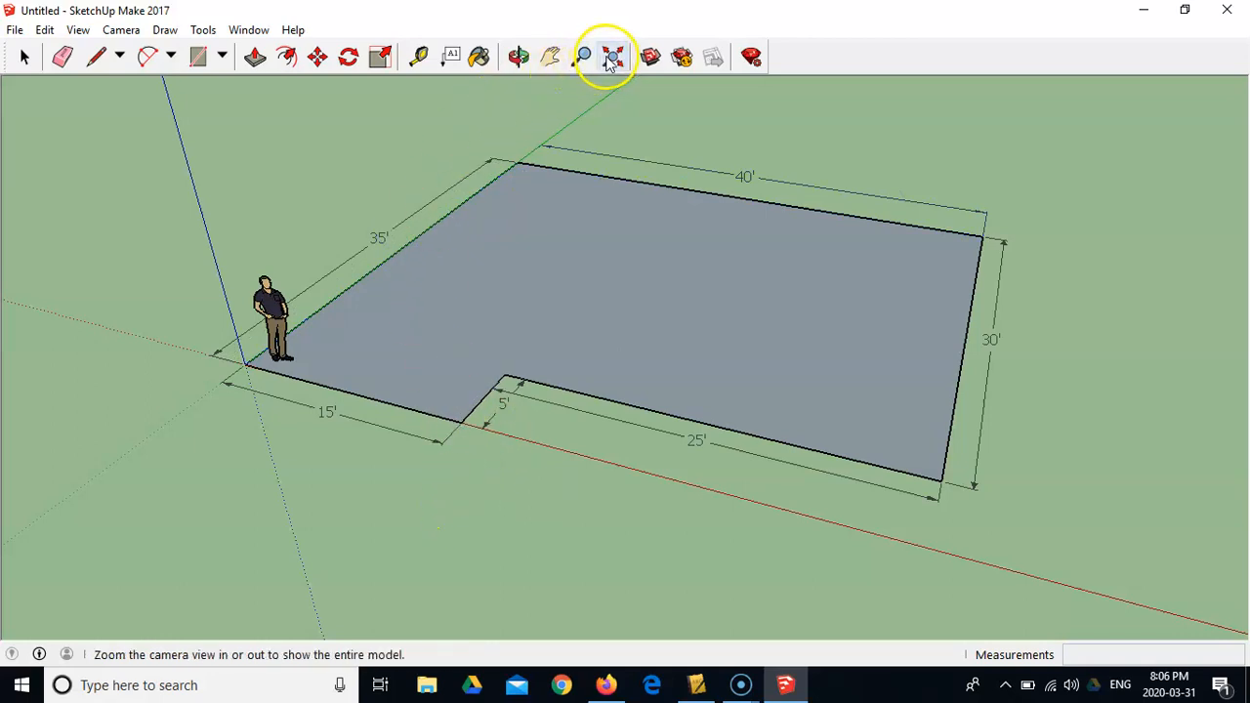
Offset the floor face's outline inward by 6 inches from the edge on the green axis
{"action": "key", "text": "o"}
{"action": "left_click_drag", "start_coordinate": [587, 149], "coordinate": [588, 204]}
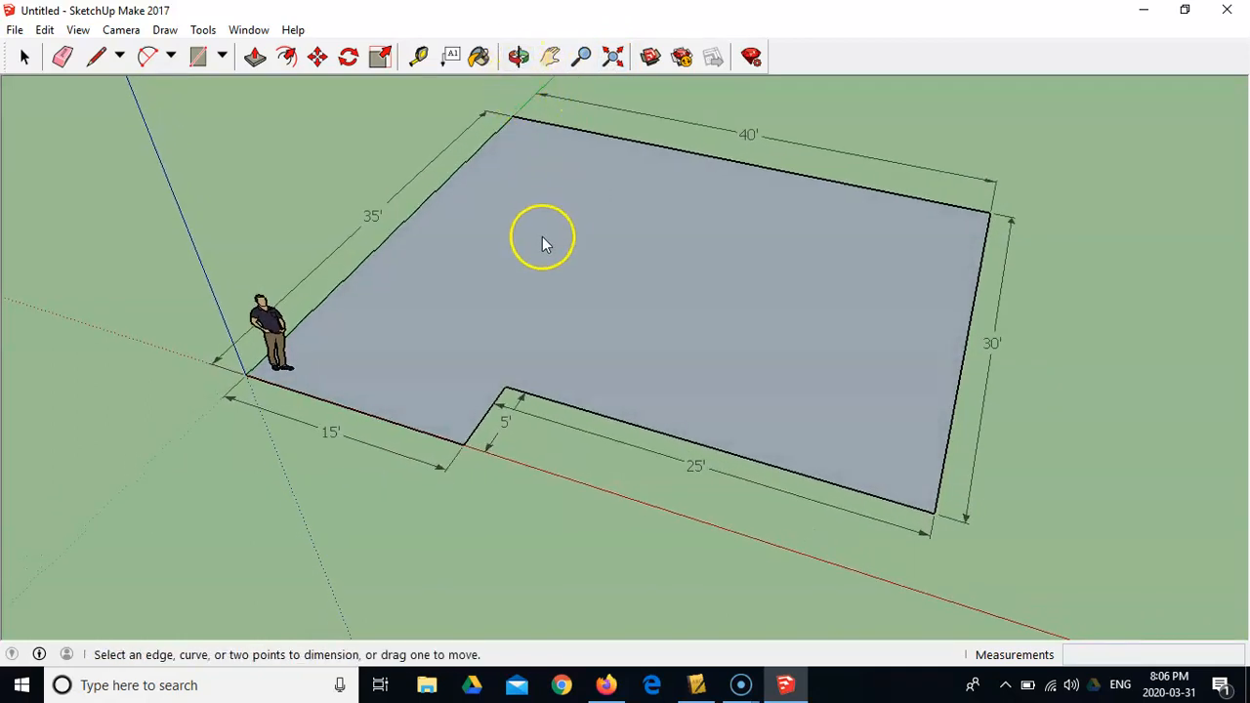
{"action": "left_click", "coordinate": [612, 56]}
{"action": "middle_click_drag", "start_coordinate": [616, 95], "coordinate": [619, 143]}
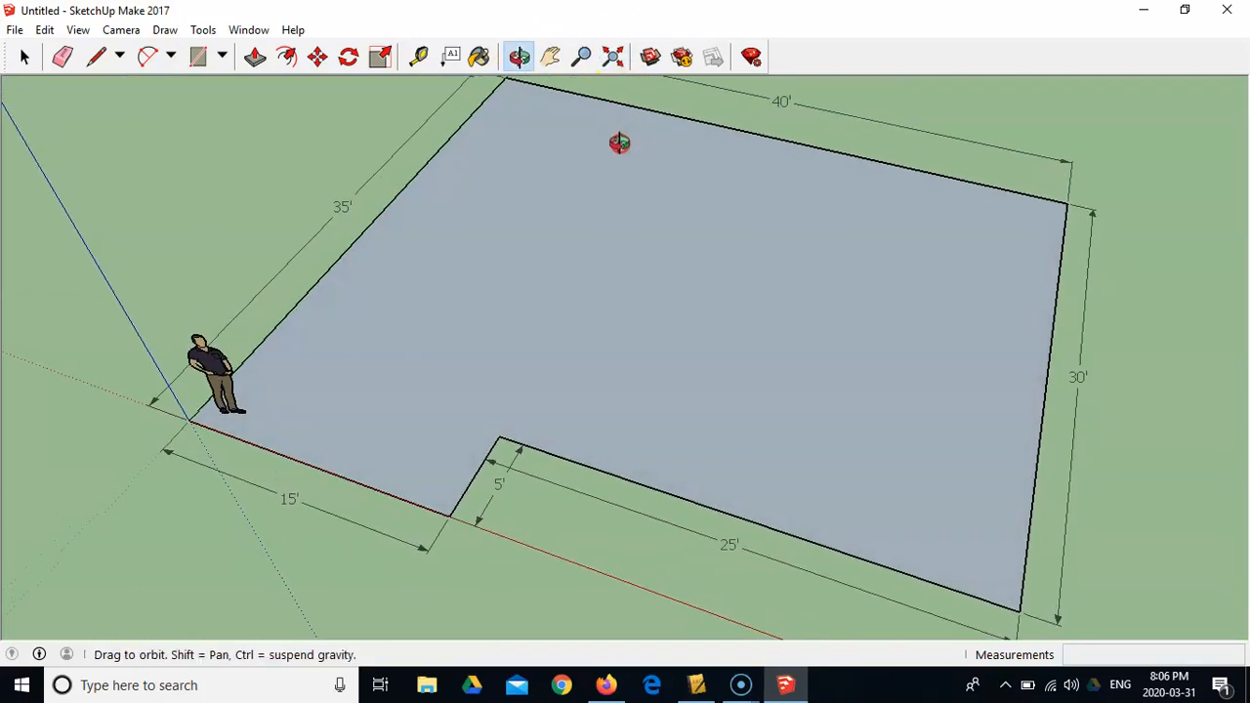
{"action": "left_click", "coordinate": [612, 56]}
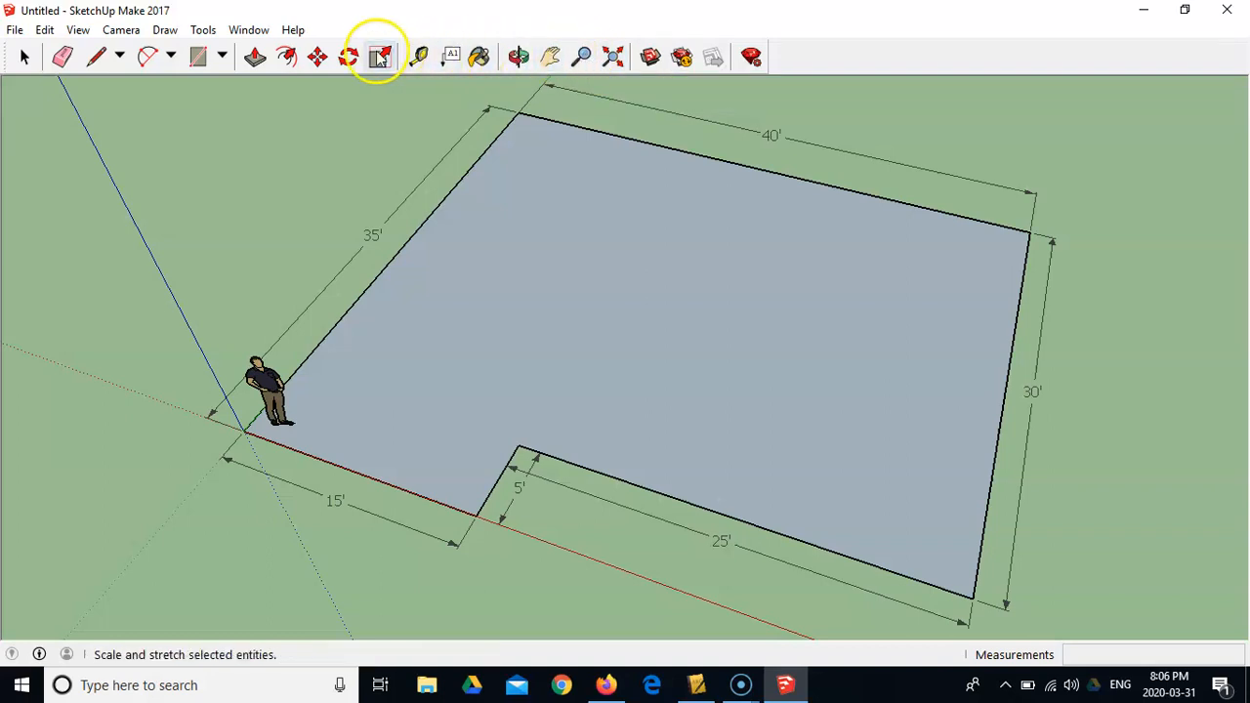
{"action": "left_click", "coordinate": [286, 58]}
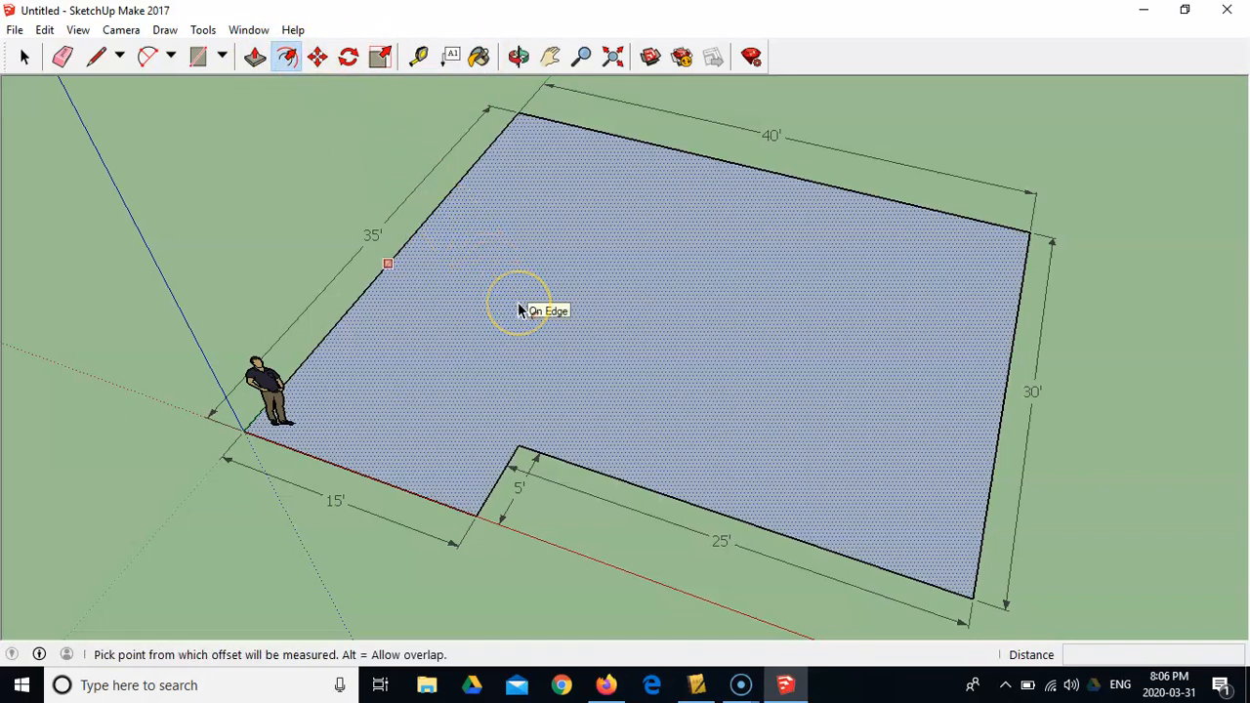
{"action": "left_click", "coordinate": [384, 266]}
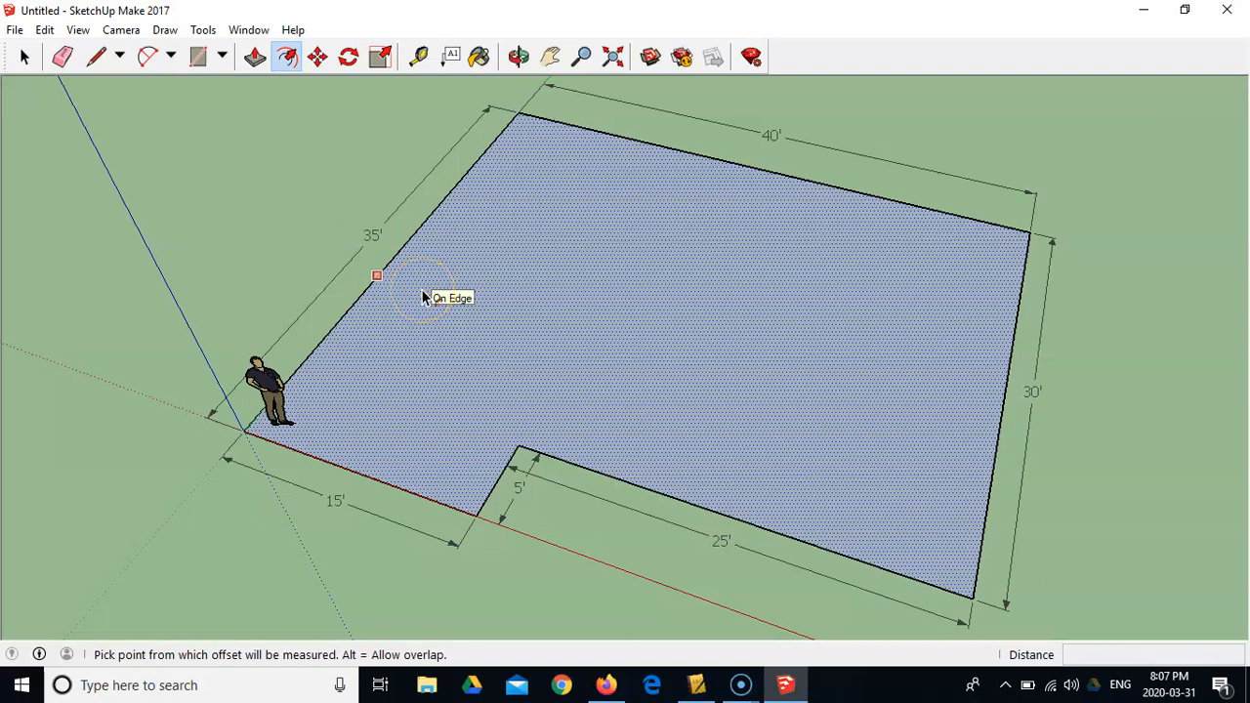
{"action": "left_click", "coordinate": [422, 290]}
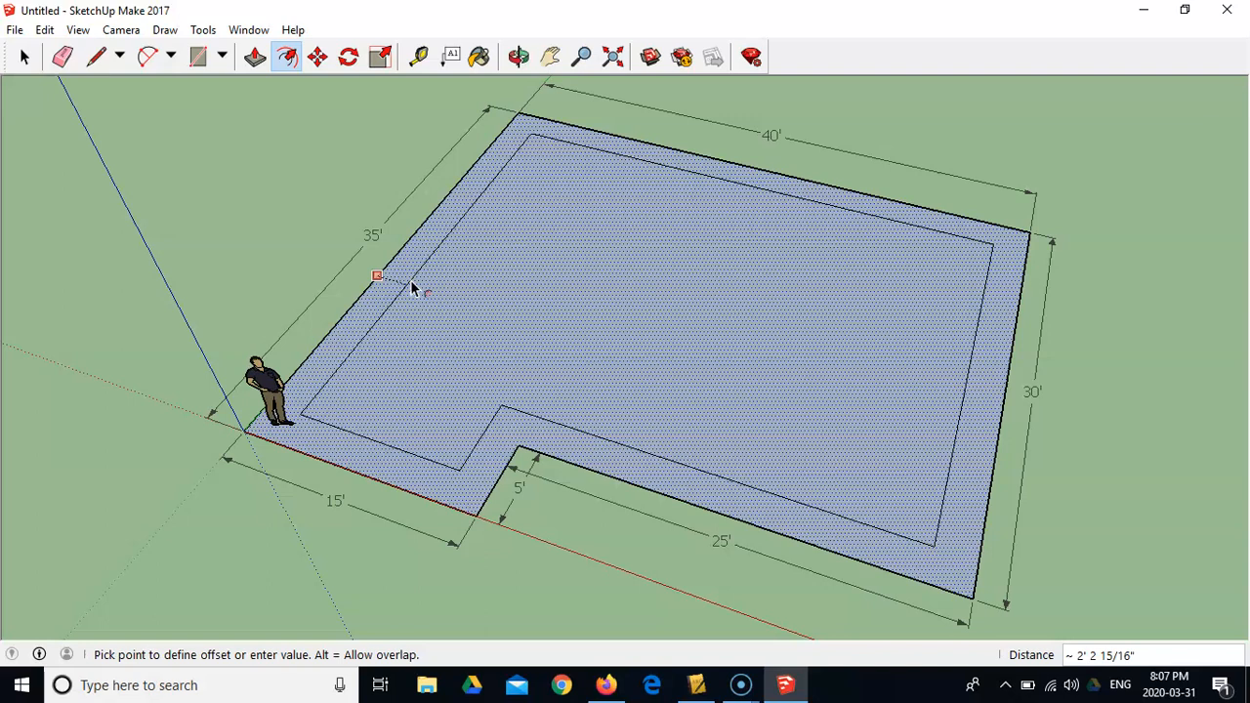
{"action": "type", "text": "6"}
{"action": "key", "text": "Return"}
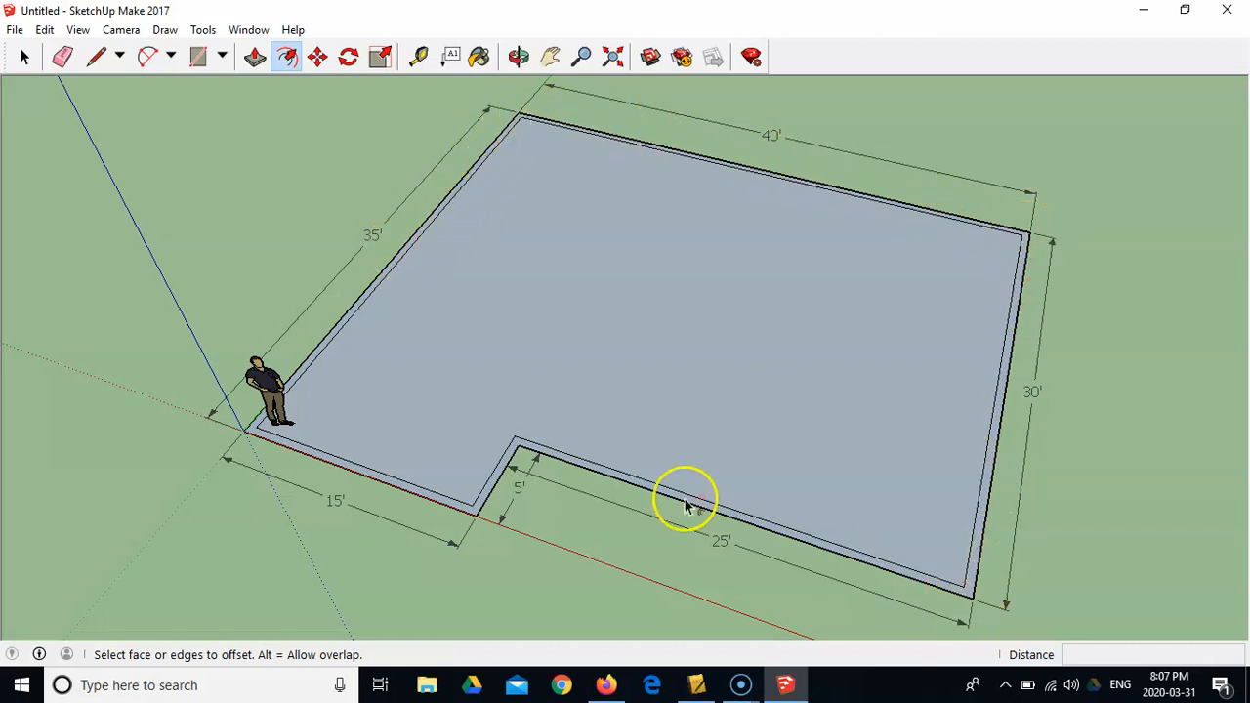
Push/Pull the narrow strip between the two outlines up 17' to raise the walls
{"action": "middle_click_drag", "start_coordinate": [540, 469], "coordinate": [548, 381]}
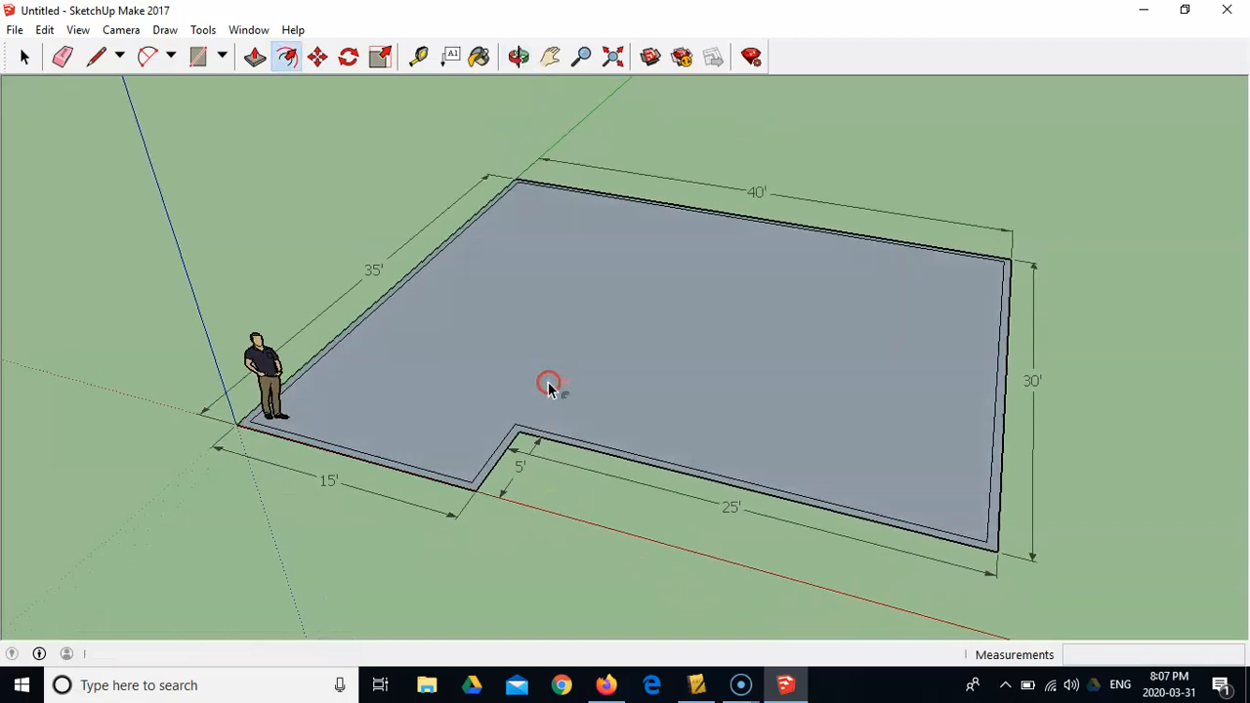
{"action": "left_click", "coordinate": [633, 486]}
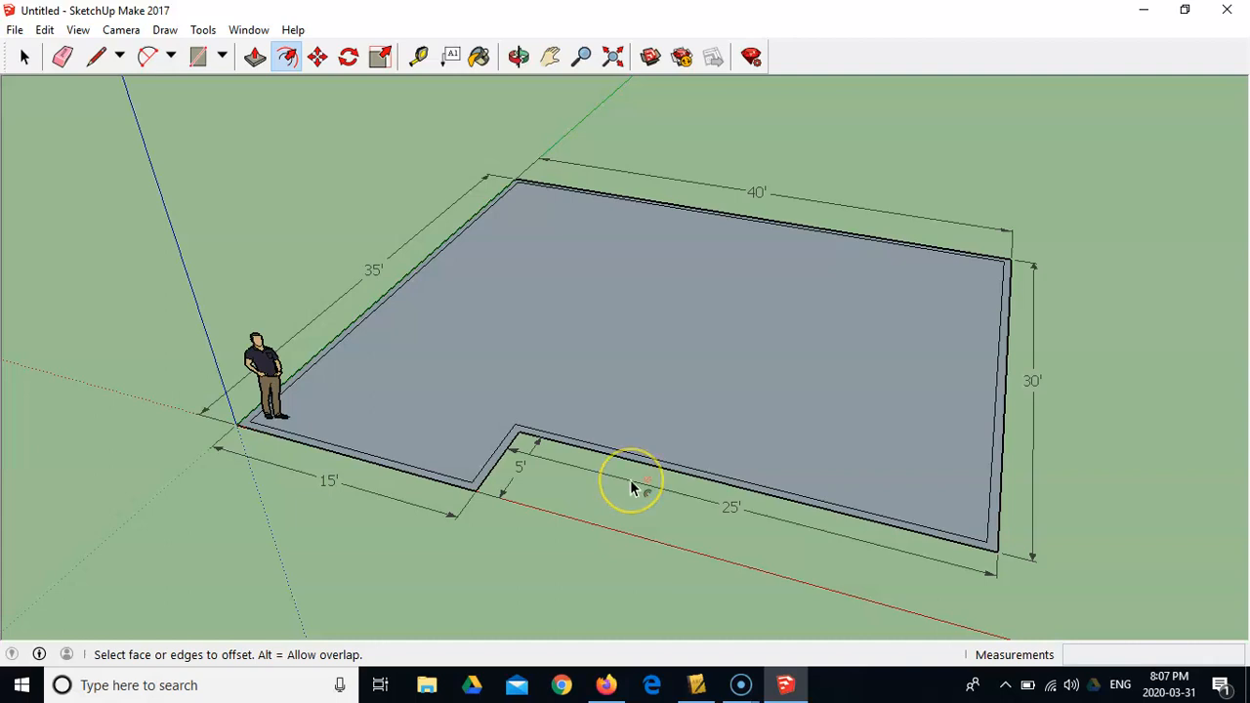
{"action": "key", "text": "o"}
{"action": "left_click_drag", "start_coordinate": [625, 480], "coordinate": [619, 414]}
{"action": "key", "text": "f"}
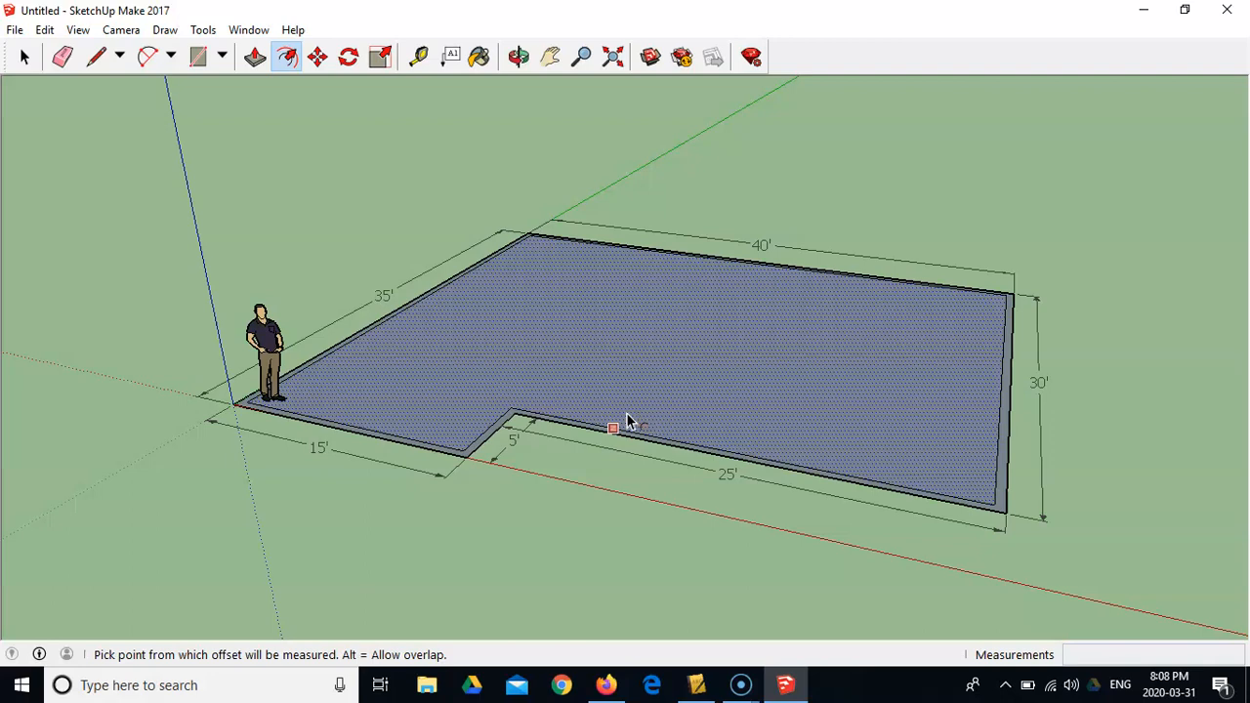
{"action": "key", "text": "Escape"}
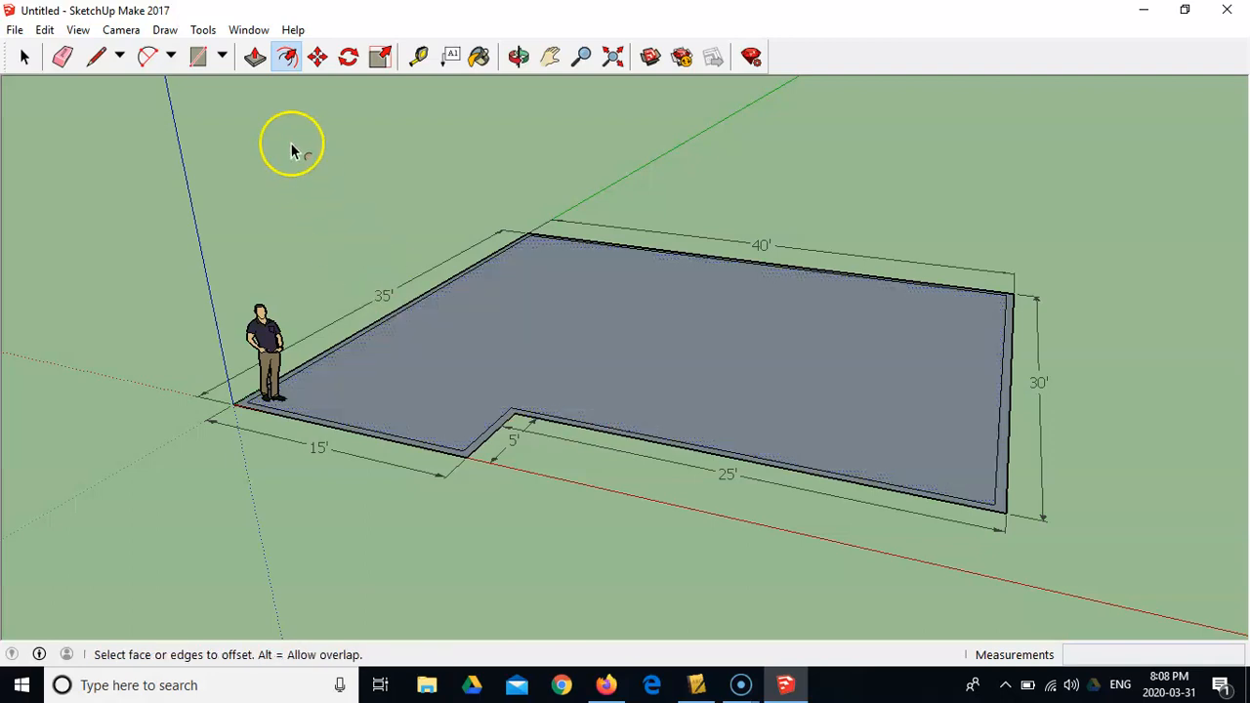
{"action": "left_click", "coordinate": [255, 59]}
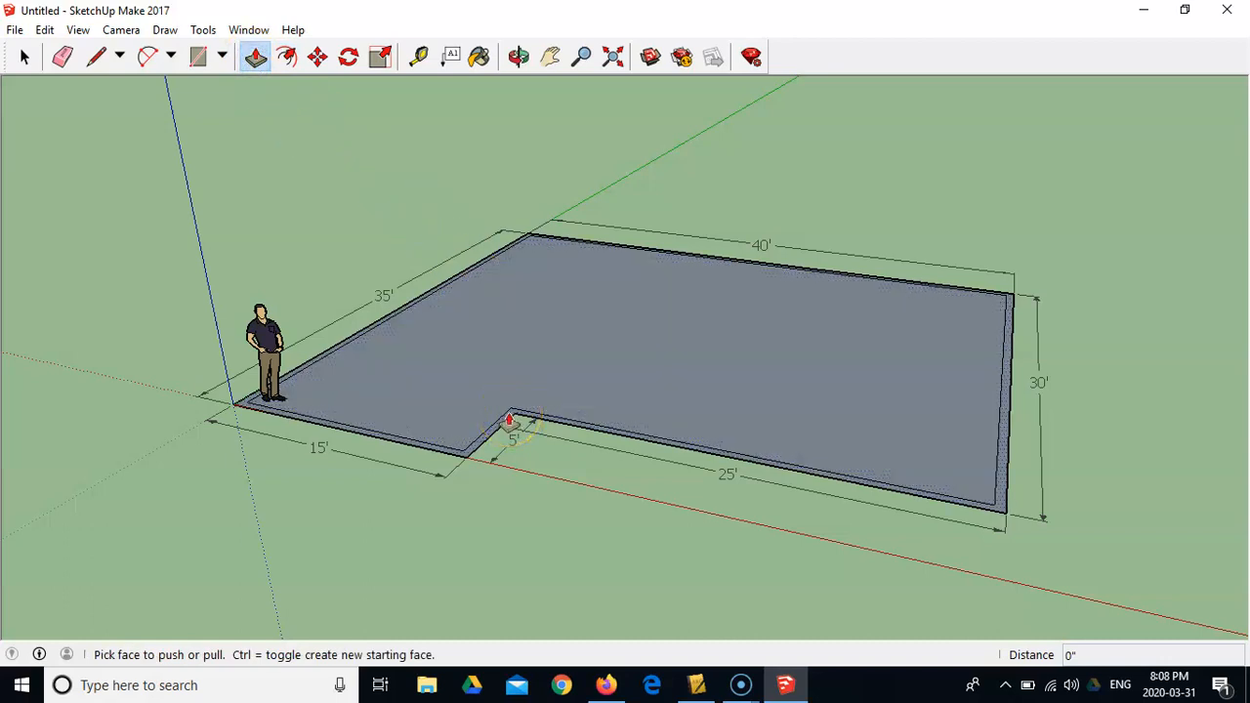
{"action": "left_click_drag", "start_coordinate": [509, 420], "coordinate": [502, 310]}
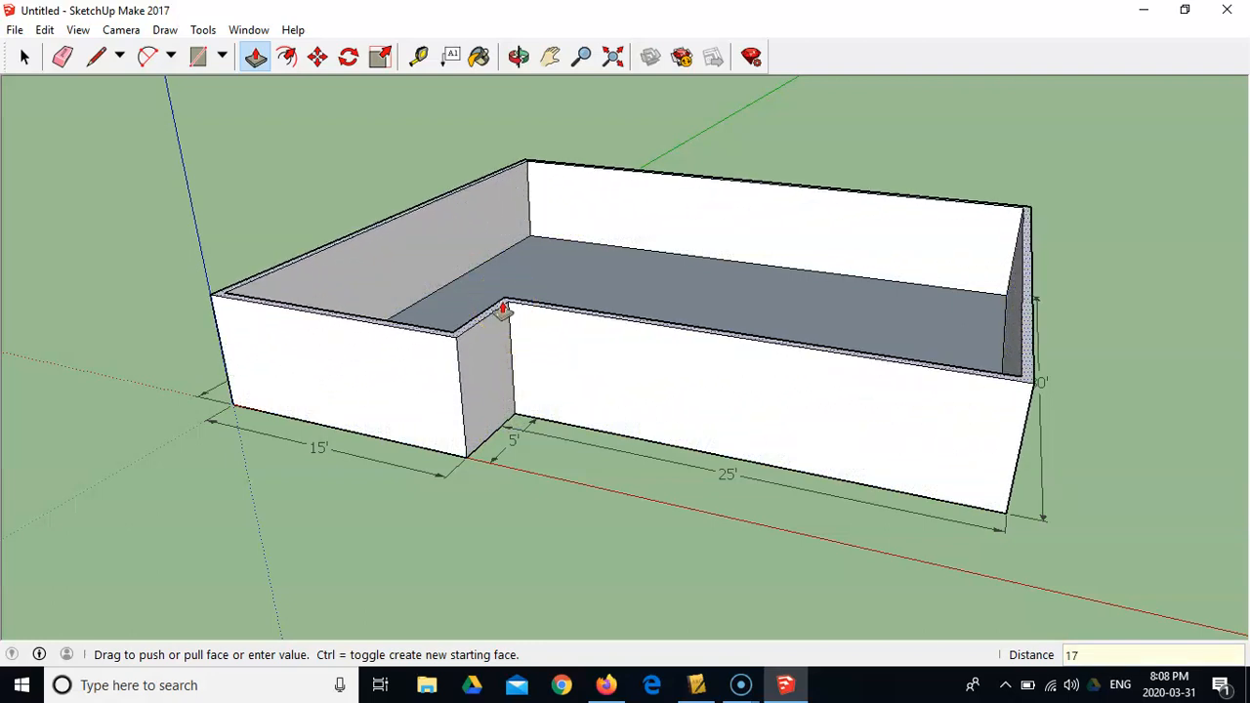
{"action": "key", "text": "Return"}
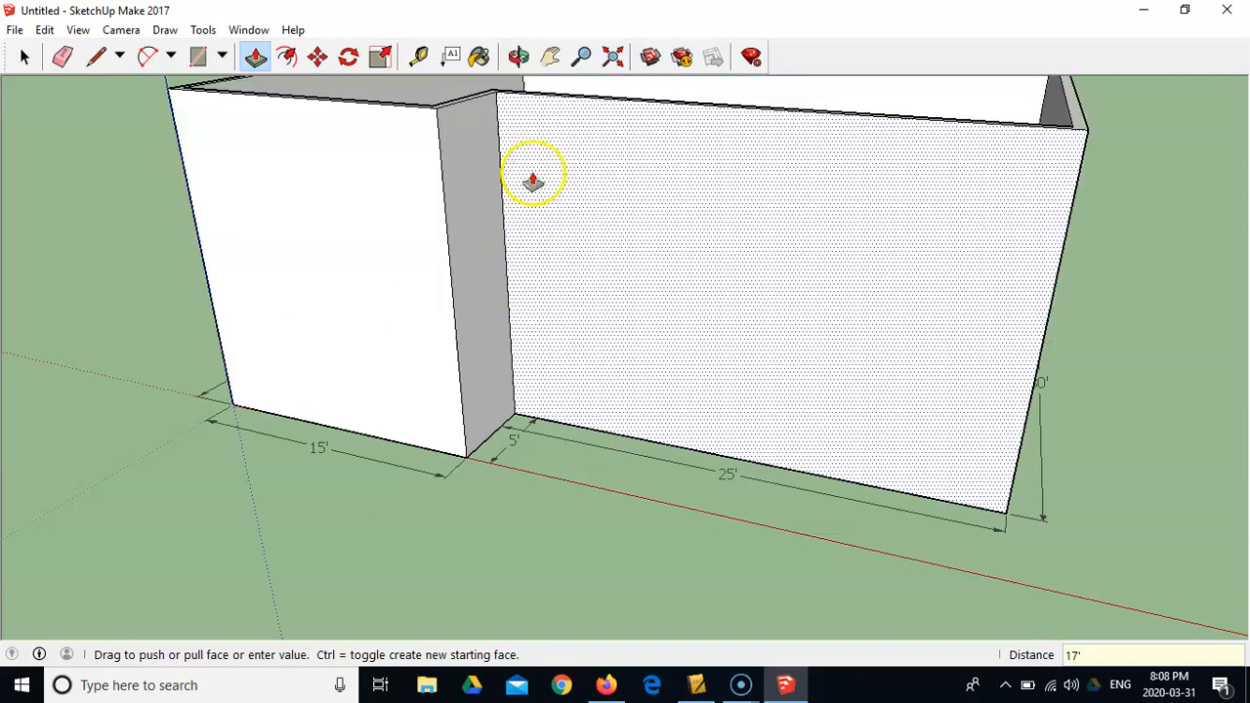
Dimension the vertical outer corner edge at the far end of the long front wall, placing the dimension outside the wall
{"action": "left_click", "coordinate": [607, 55]}
{"action": "mouse_move", "coordinate": [505, 114]}
{"action": "middle_mouse_down"}
{"action": "mouse_move", "coordinate": [443, 472]}
{"action": "mouse_move", "coordinate": [508, 274]}
{"action": "mouse_move", "coordinate": [536, 131]}
{"action": "mouse_move", "coordinate": [510, 107]}
{"action": "middle_mouse_up"}
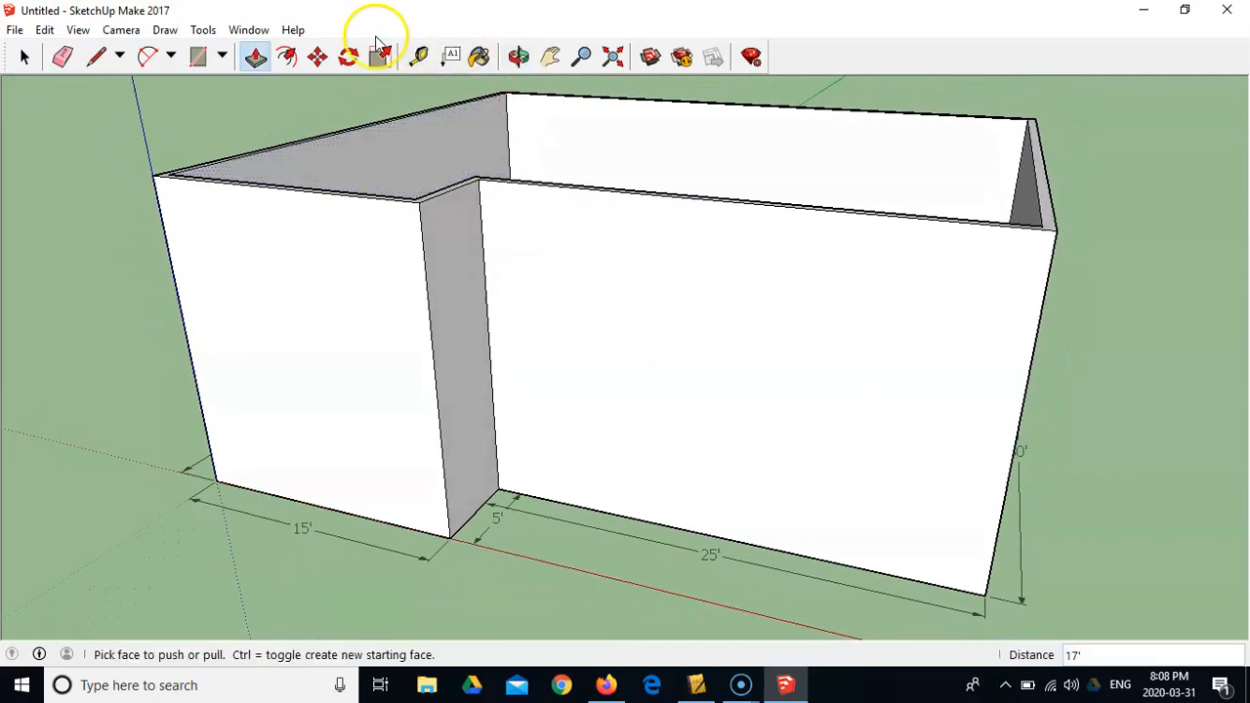
{"action": "left_click", "coordinate": [252, 32]}
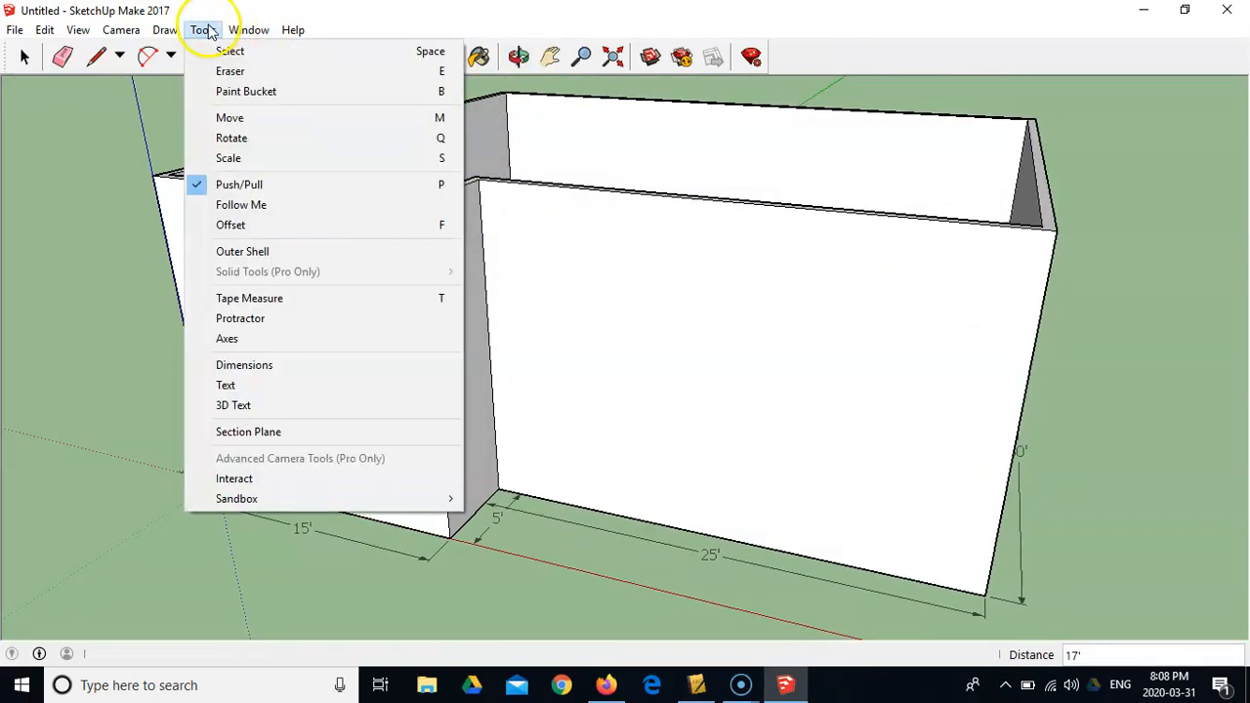
{"action": "left_click", "coordinate": [223, 371]}
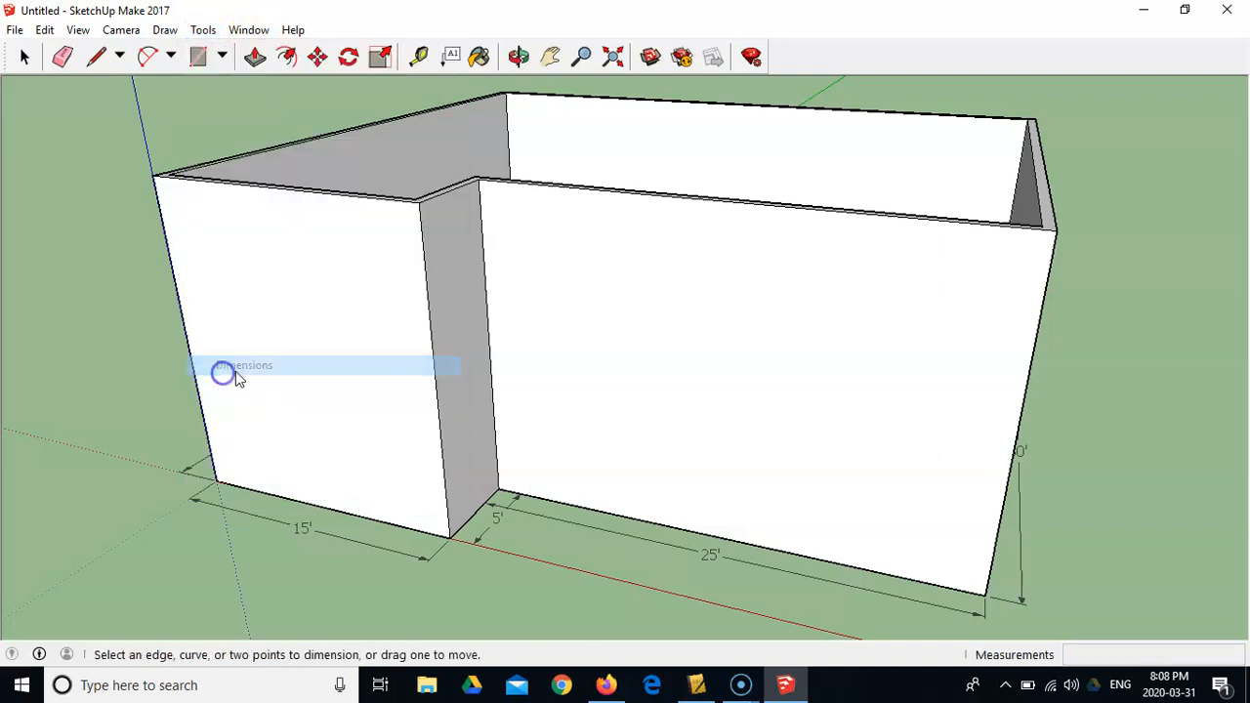
{"action": "left_click", "coordinate": [1031, 365]}
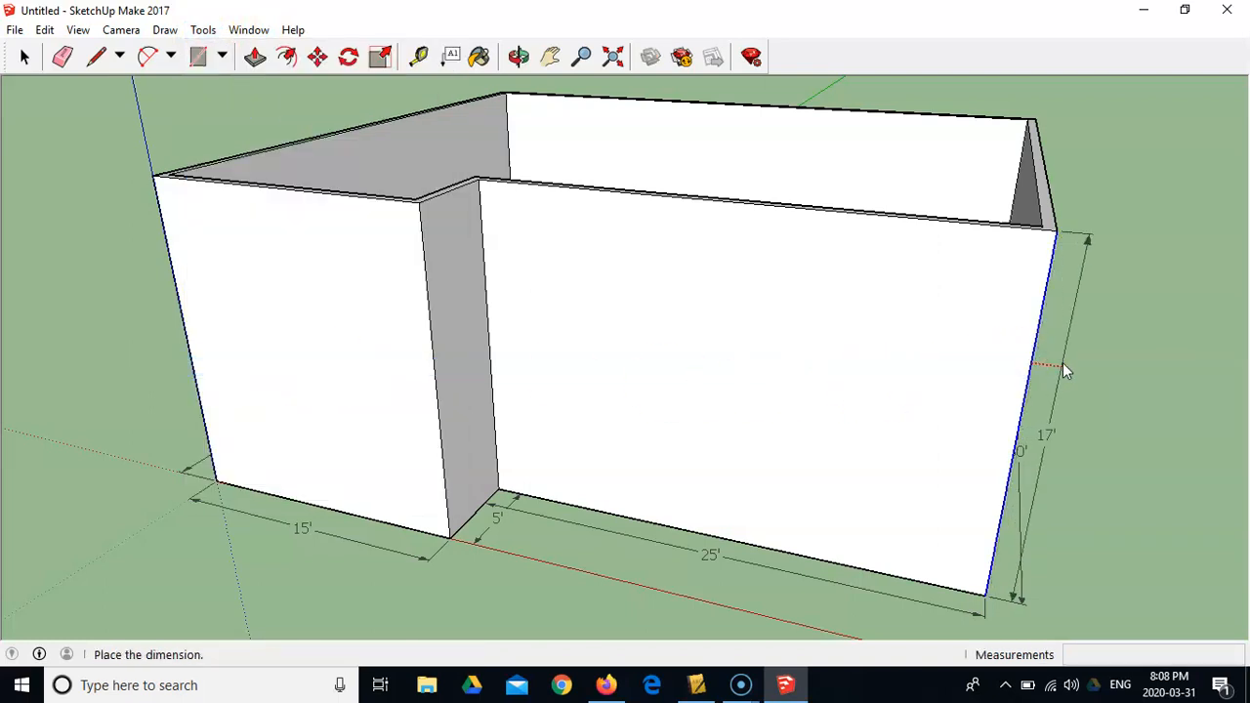
{"action": "left_click", "coordinate": [1083, 367]}
{"action": "left_click", "coordinate": [1170, 395]}
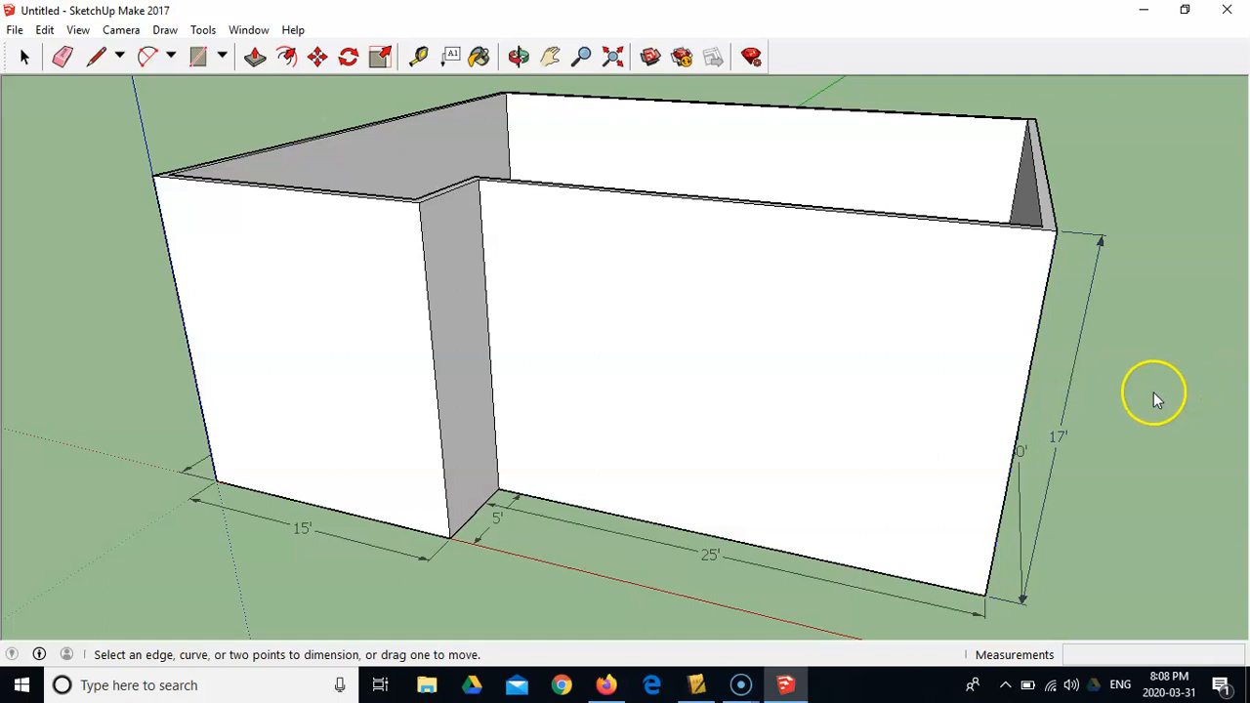
Draw a line 1.5' down the long front wall's outer corner edge from its top, and from there a horizontal line across the wall
{"action": "key", "text": "o"}
{"action": "left_click_drag", "start_coordinate": [1133, 399], "coordinate": [1084, 329]}
{"action": "middle_click_drag", "start_coordinate": [1084, 329], "coordinate": [800, 353]}
{"action": "left_click_drag", "start_coordinate": [800, 354], "coordinate": [1082, 355]}
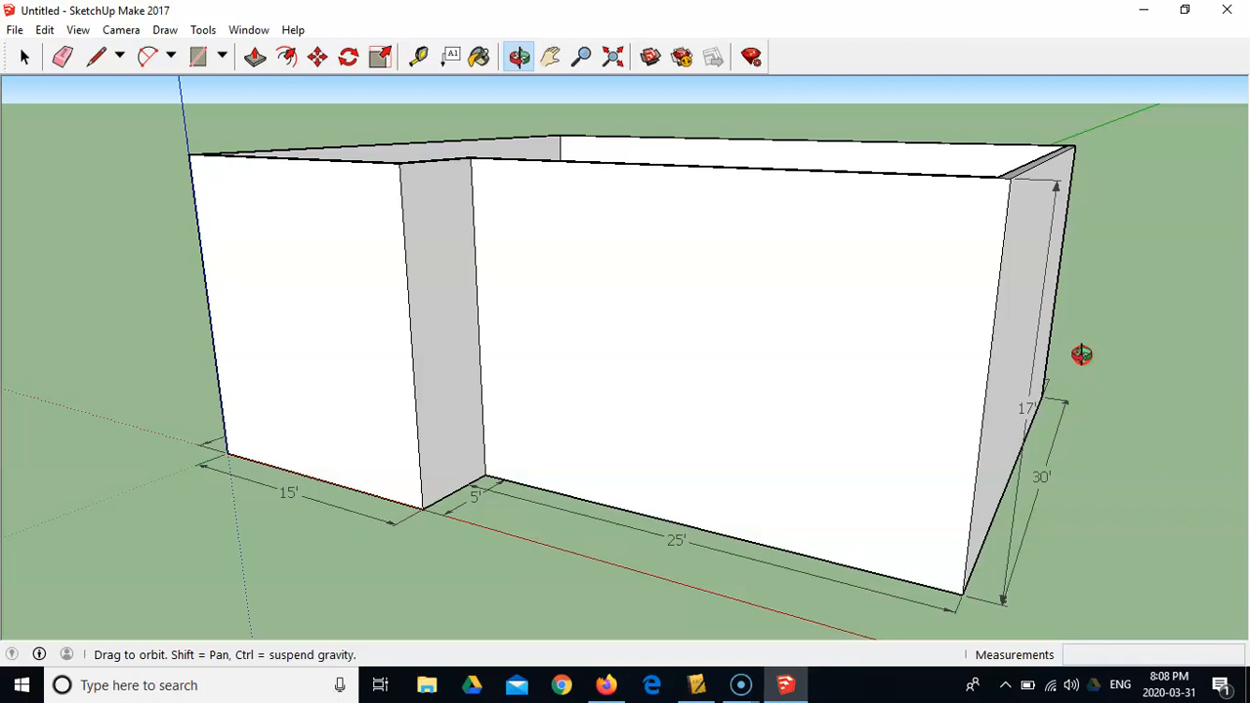
{"action": "middle_click_drag", "start_coordinate": [1083, 354], "coordinate": [1082, 355]}
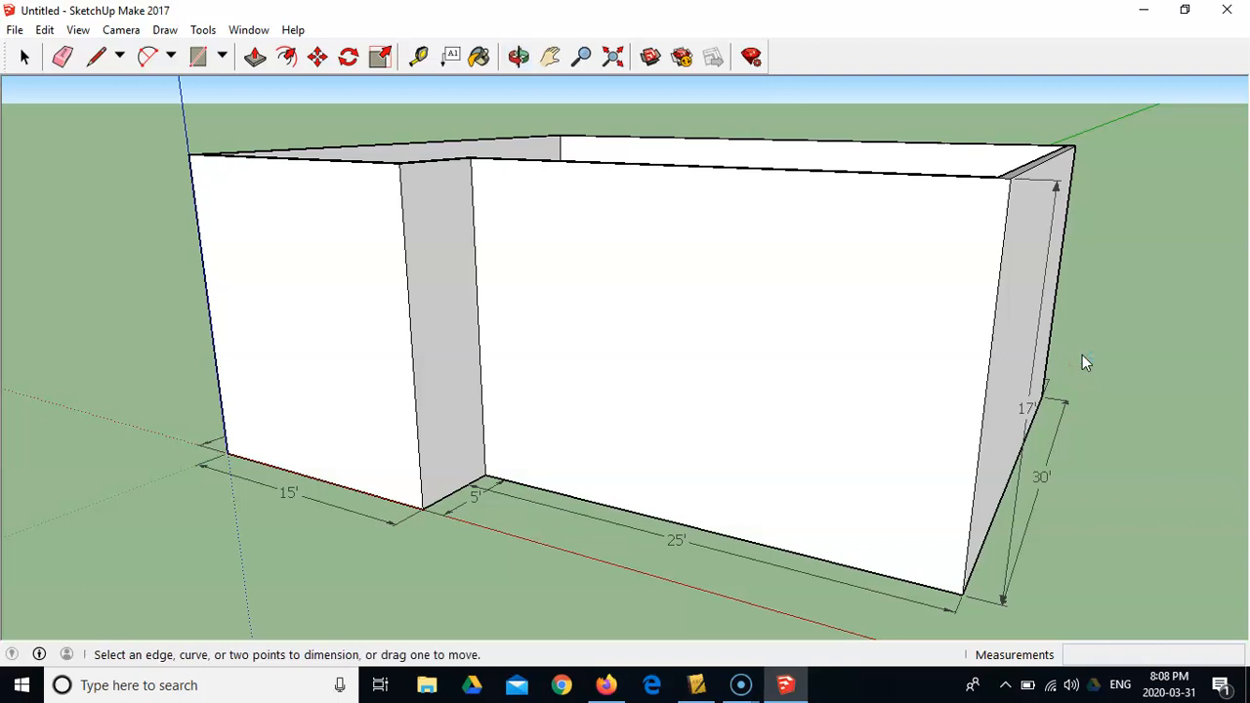
{"action": "middle_click_drag", "start_coordinate": [977, 355], "coordinate": [893, 310]}
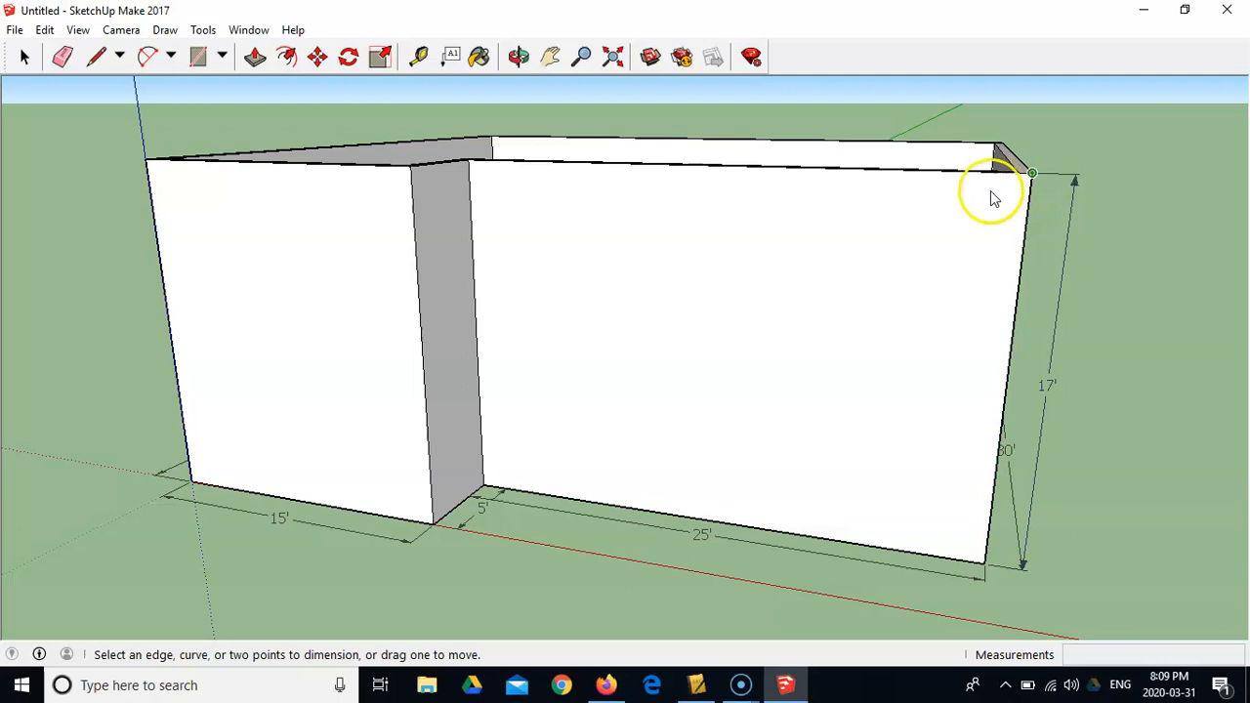
{"action": "left_click", "coordinate": [98, 57]}
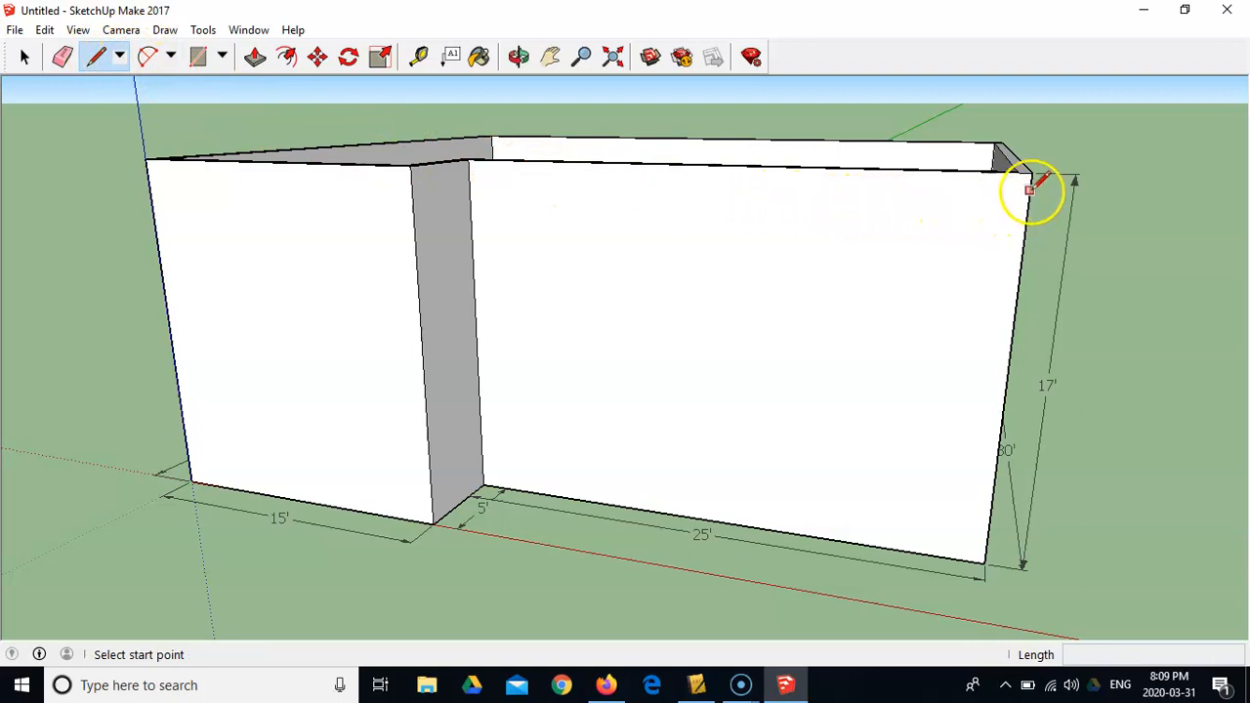
{"action": "middle_click_drag", "start_coordinate": [1043, 176], "coordinate": [1034, 243]}
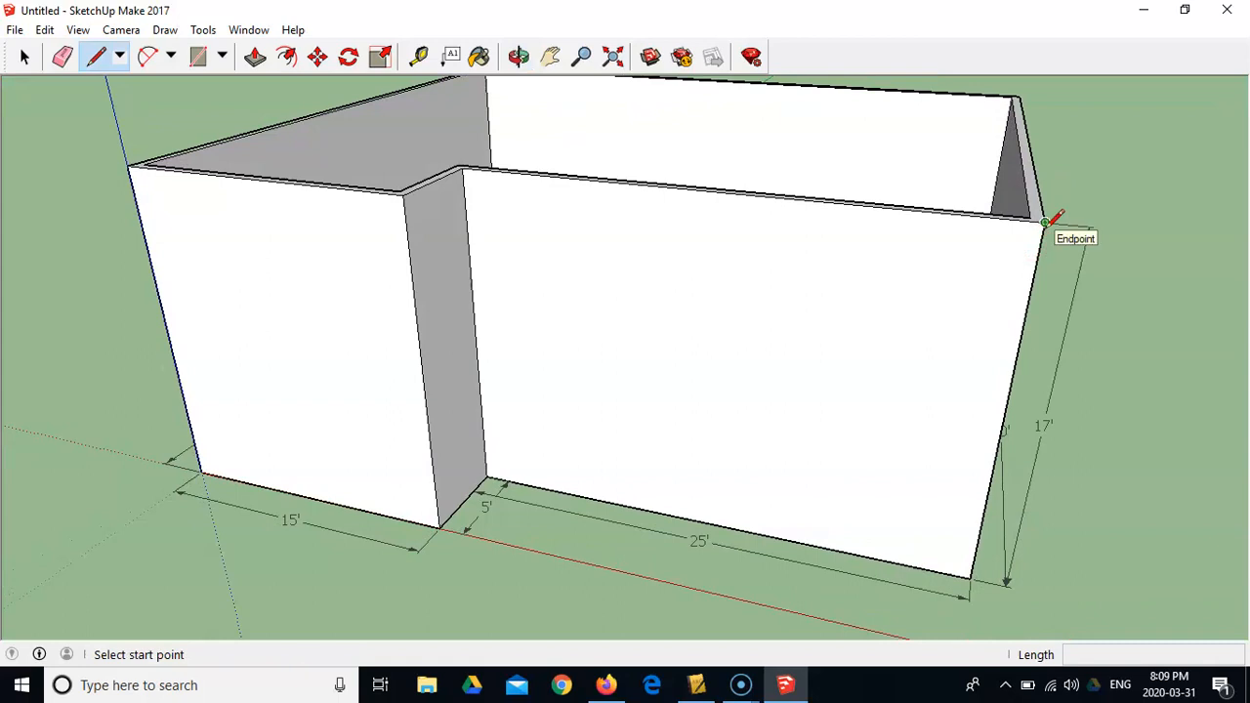
{"action": "left_click", "coordinate": [1044, 224]}
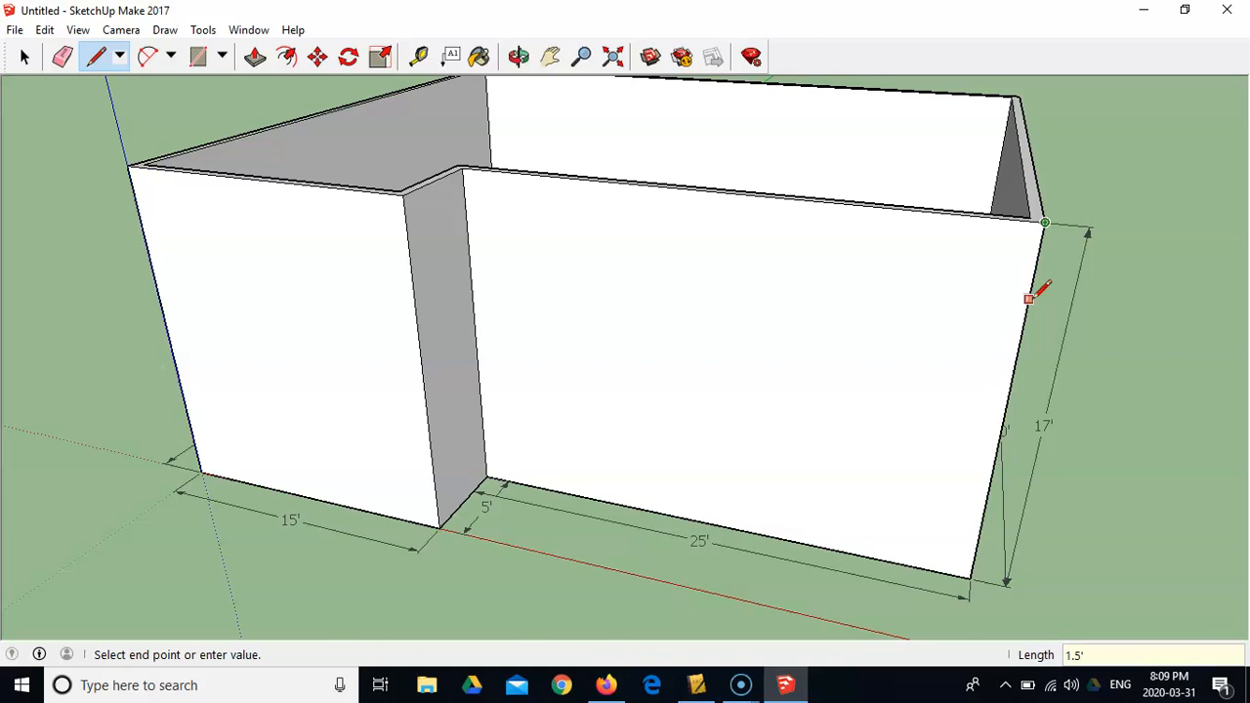
{"action": "key", "text": "Escape"}
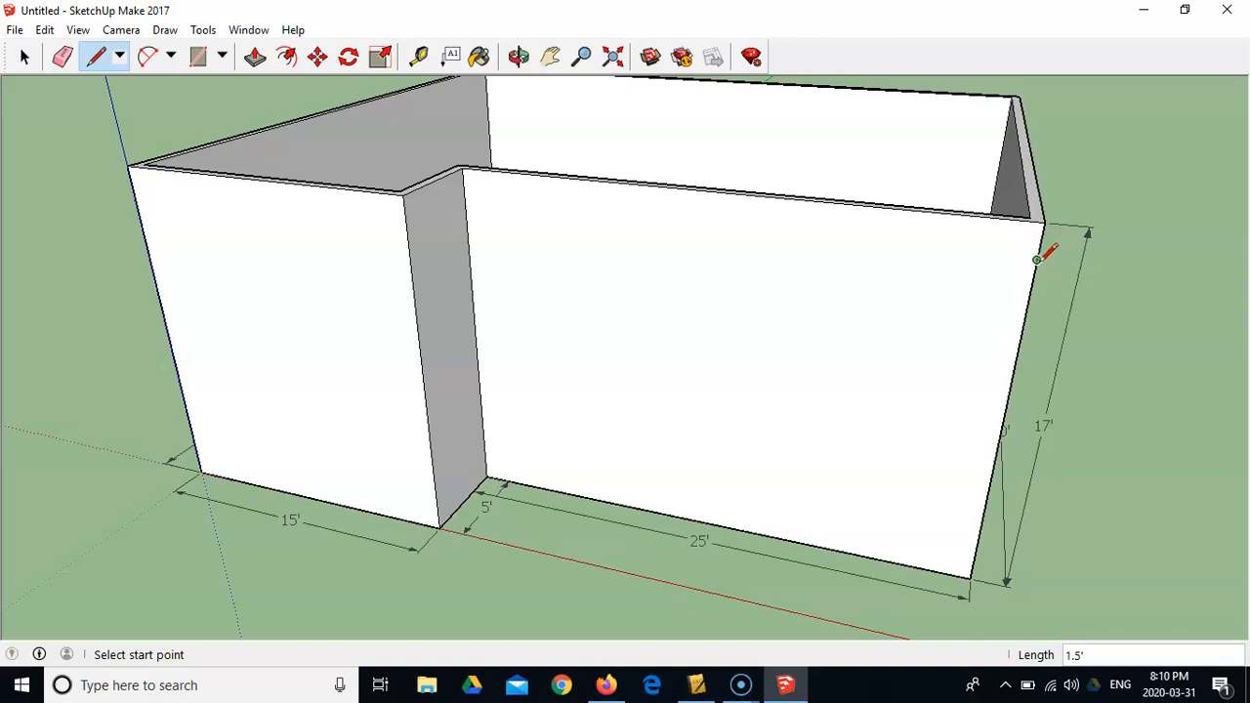
{"action": "left_click", "coordinate": [1038, 260]}
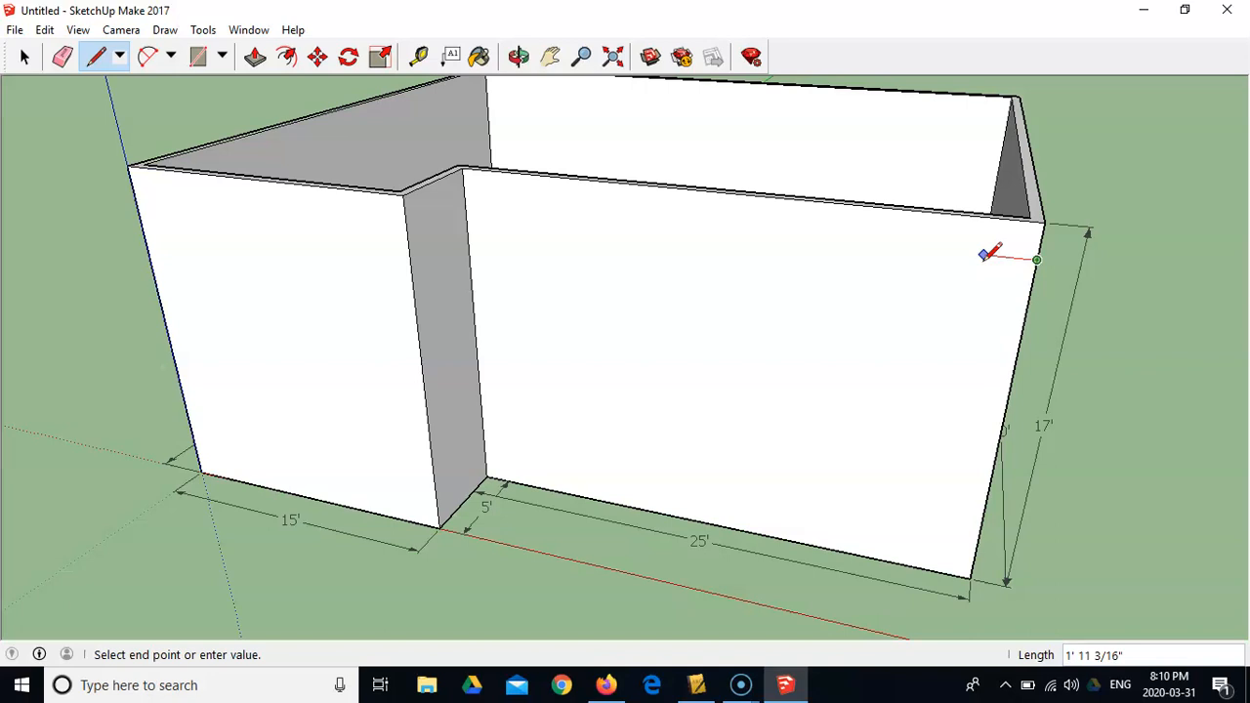
{"action": "key", "text": "Return"}
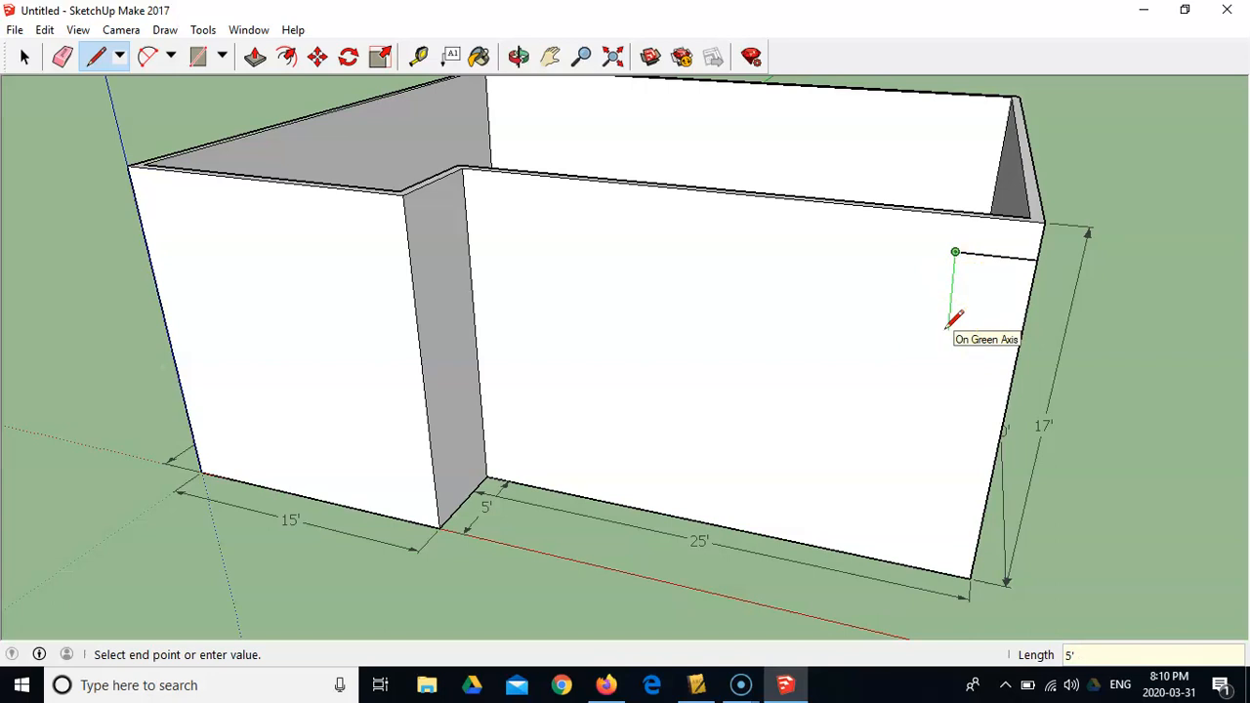
Try a 5' line along the green axis from the horizontal line's free end, and erase it
{"action": "key", "text": "Return"}
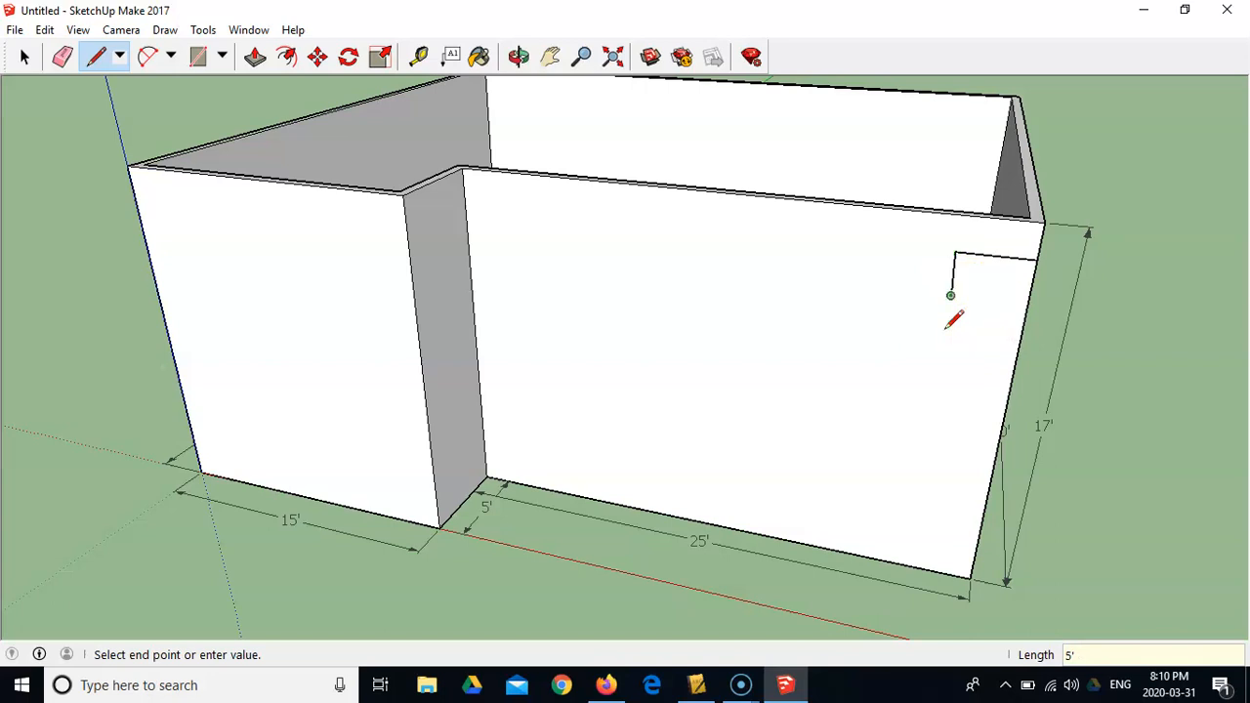
{"action": "middle_click_drag", "start_coordinate": [947, 326], "coordinate": [748, 346]}
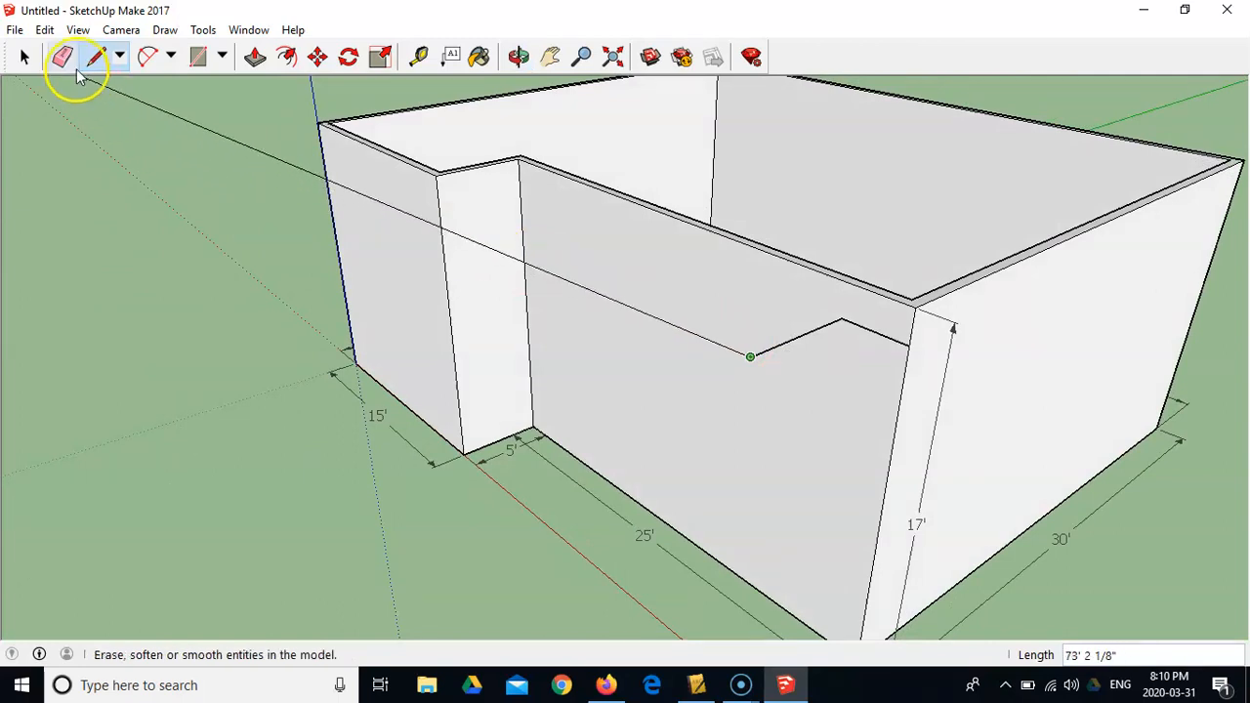
{"action": "left_click", "coordinate": [62, 57]}
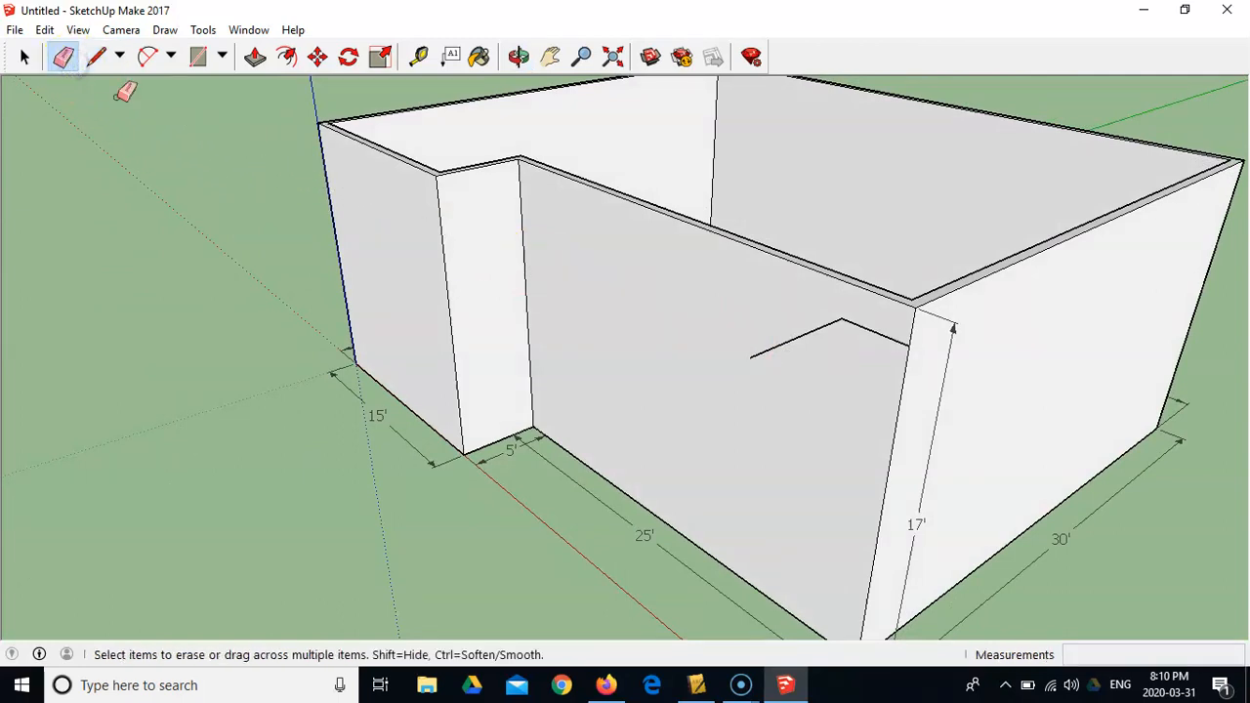
{"action": "left_click", "coordinate": [793, 338]}
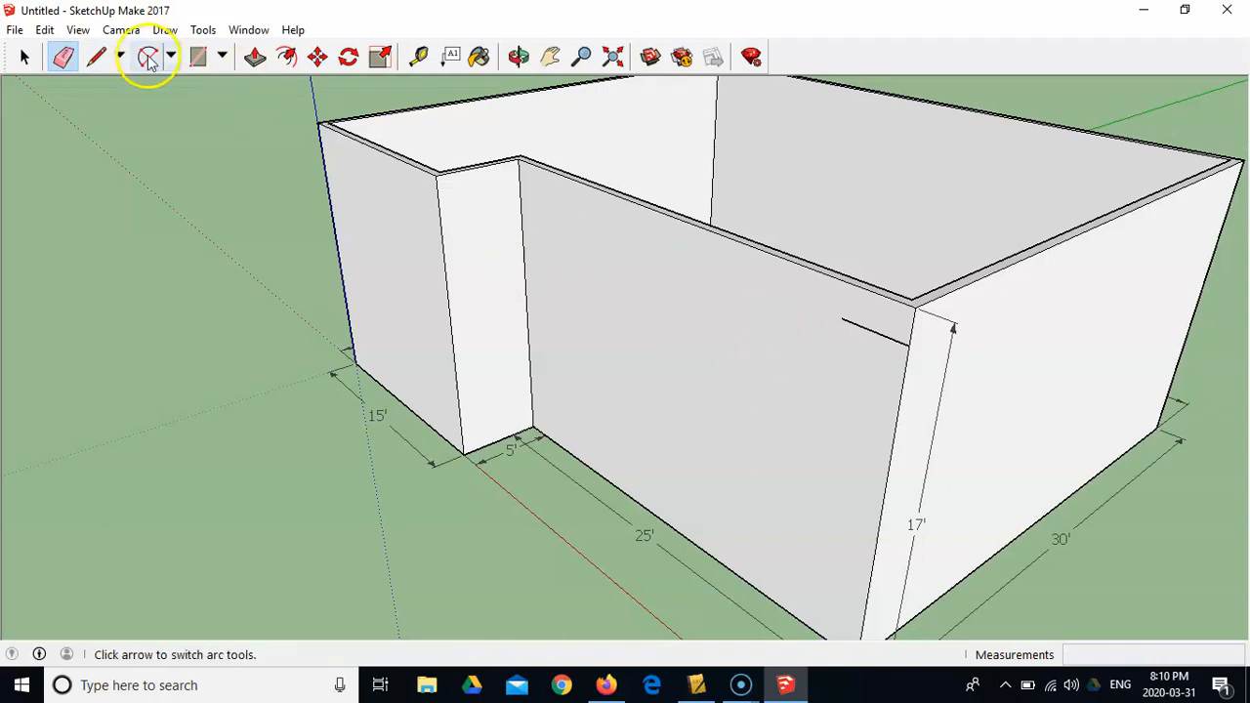
Draw a 5' line straight down the wall face from the free end of the horizontal line
{"action": "left_click", "coordinate": [96, 56]}
{"action": "middle_click_drag", "start_coordinate": [656, 308], "coordinate": [789, 268]}
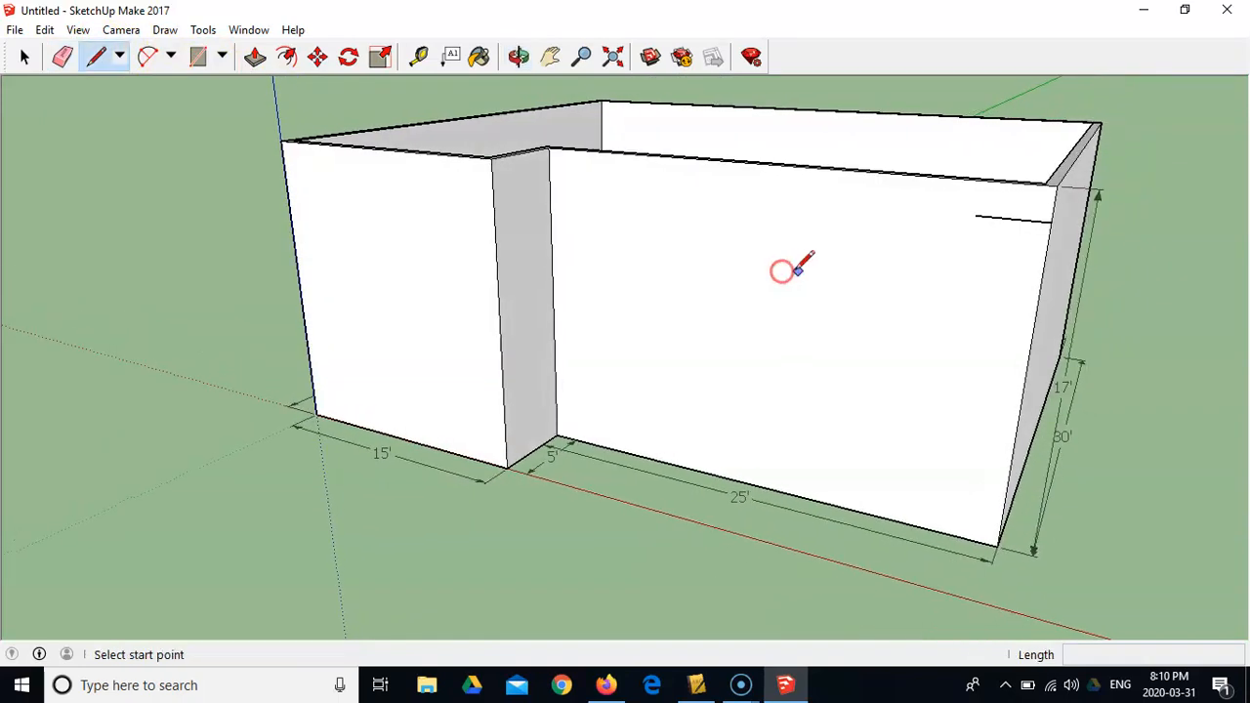
{"action": "left_click", "coordinate": [974, 215]}
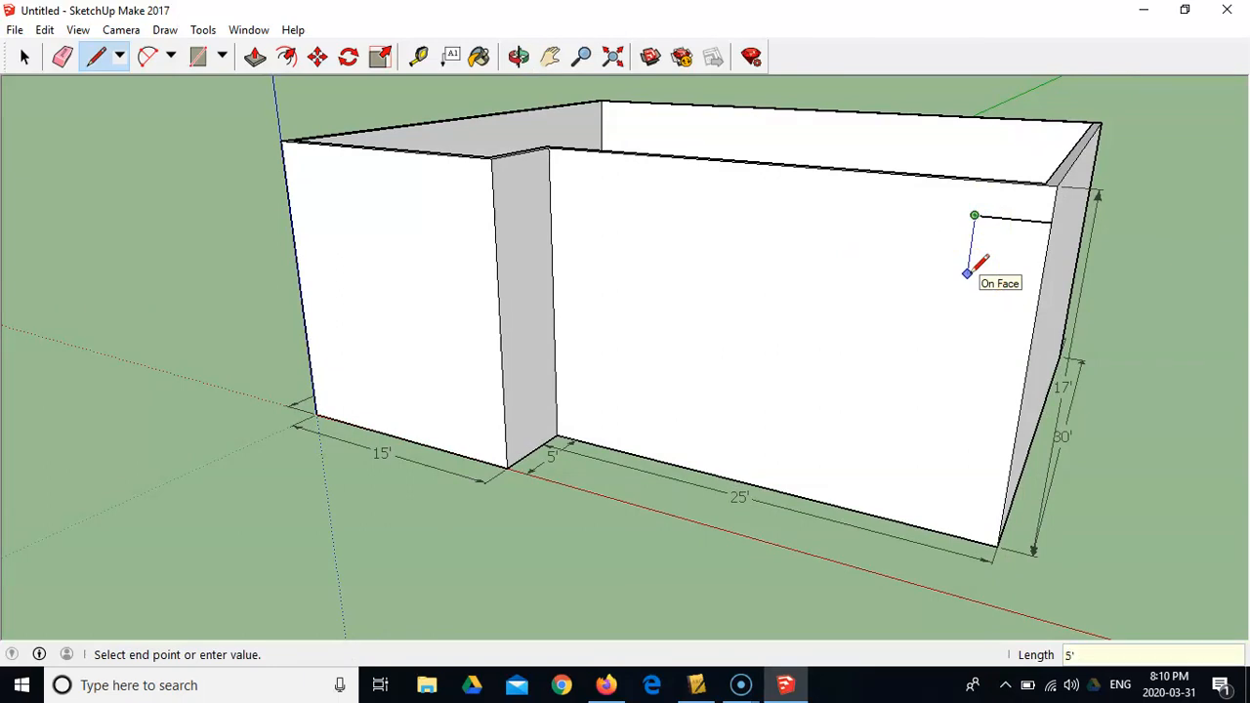
{"action": "key", "text": "Return"}
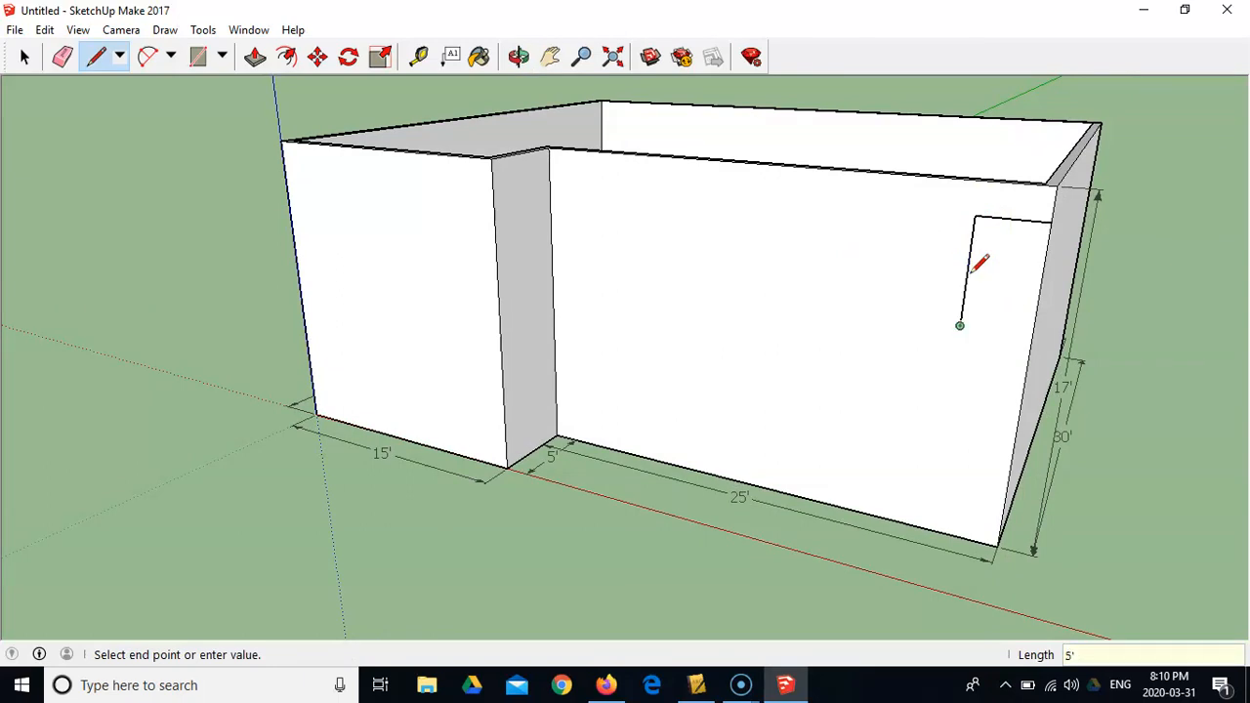
Complete the first window outline with a 4' bottom line, a 5' vertical line upward and a closing top line
{"action": "left_click", "coordinate": [871, 313]}
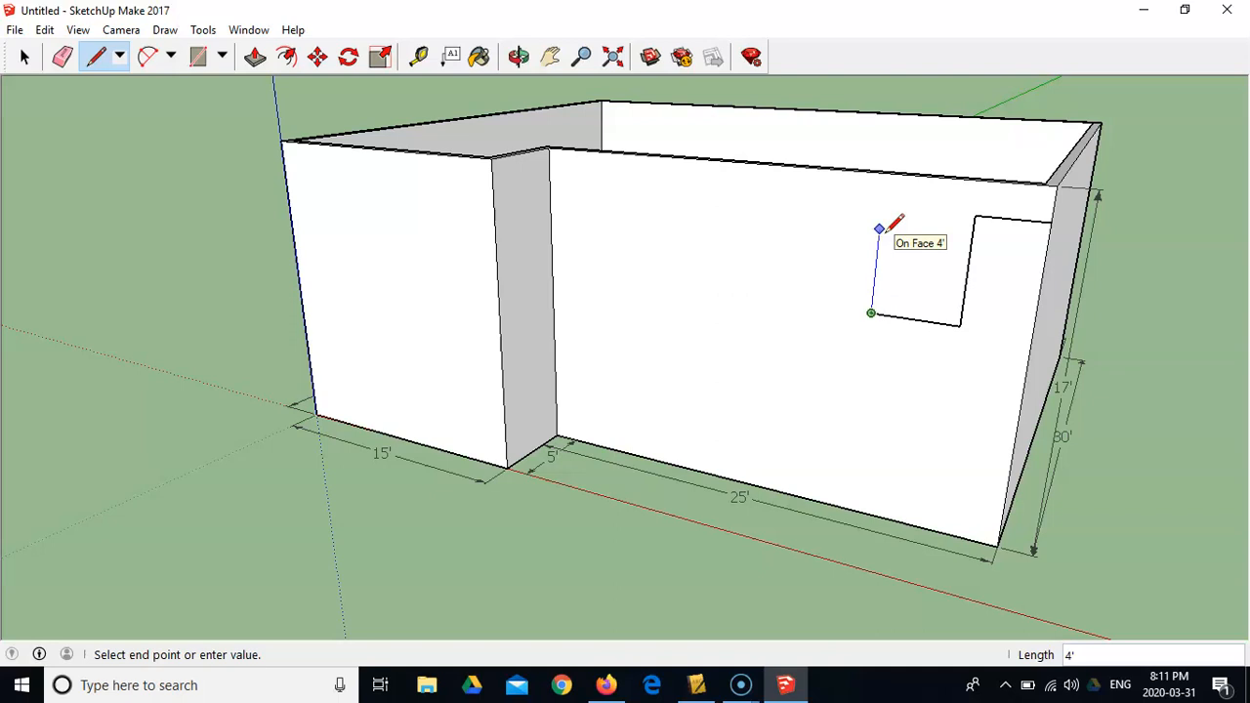
{"action": "key", "text": "Return"}
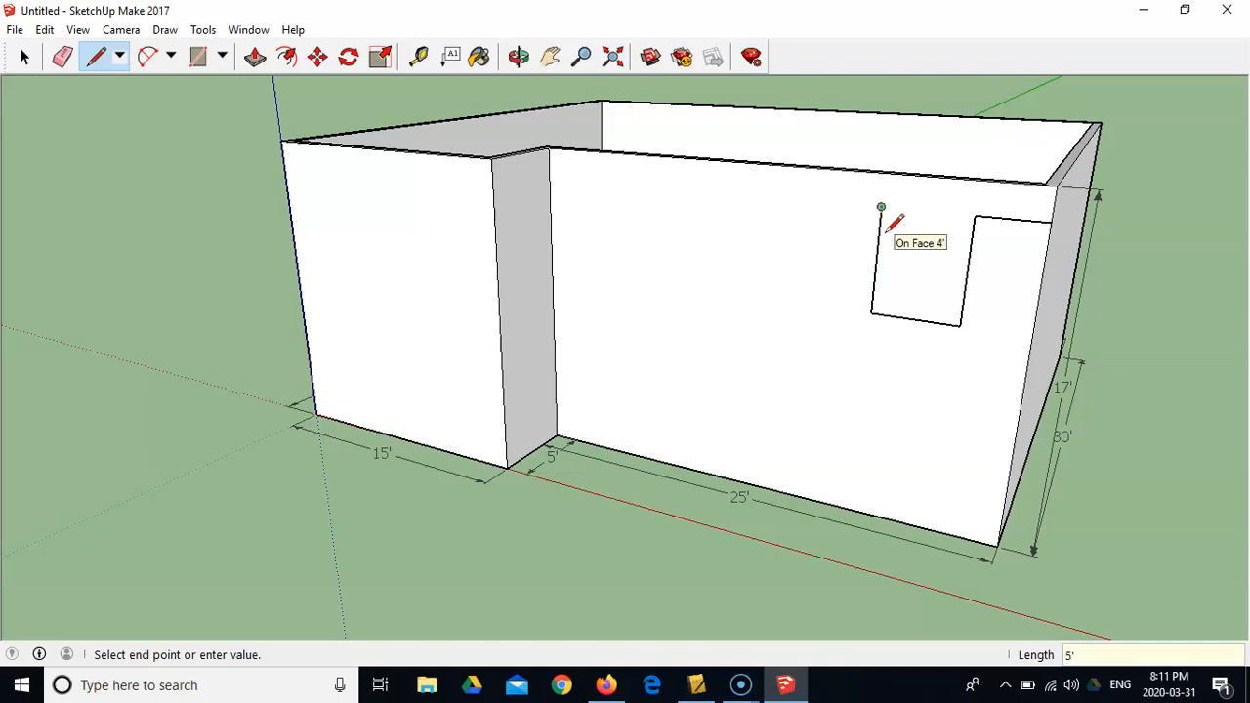
{"action": "left_click", "coordinate": [975, 215]}
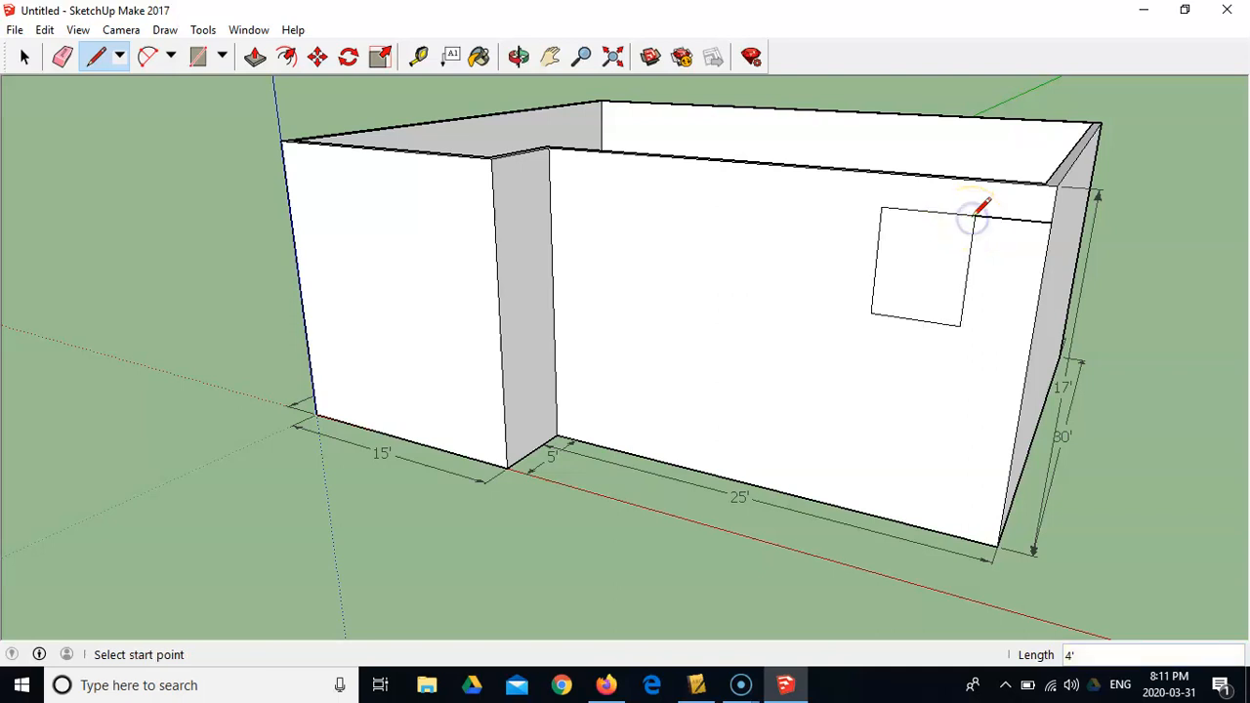
Draw a horizontal spacing line from the first window's free upper corner and outline a second window 4' wide and 5' high from its end
{"action": "key", "text": "o"}
{"action": "left_click_drag", "start_coordinate": [845, 302], "coordinate": [888, 302]}
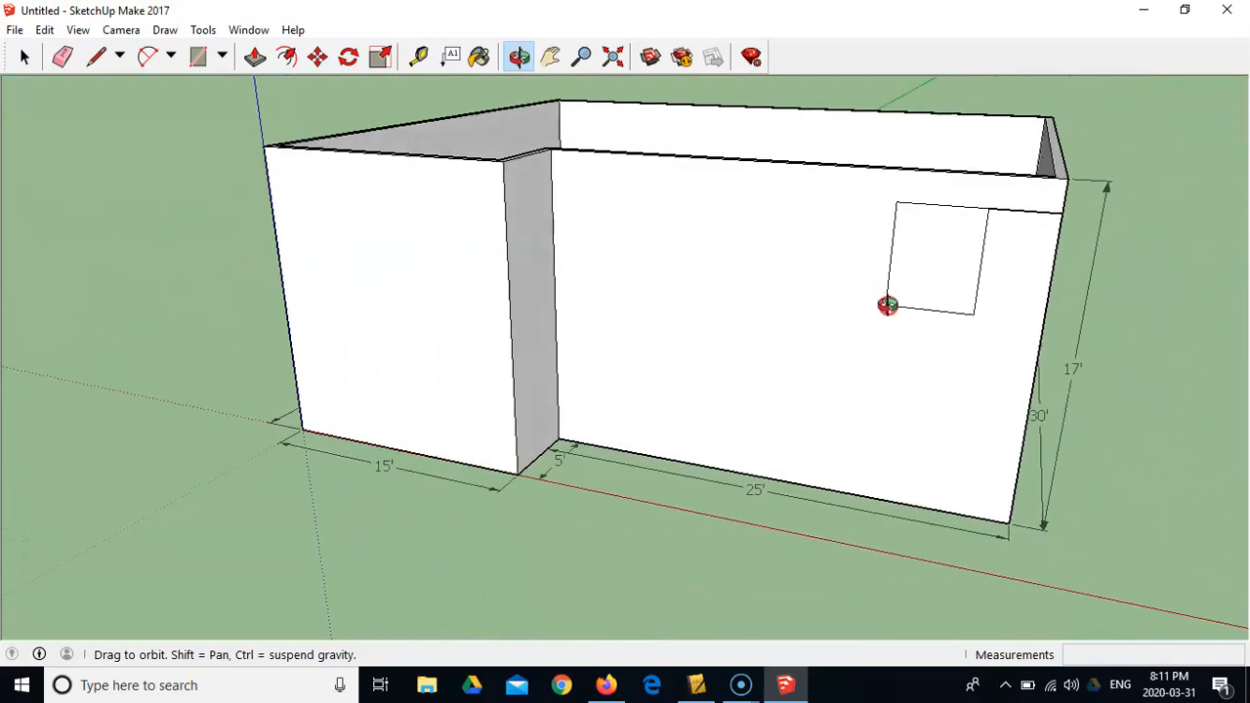
{"action": "key", "text": "l"}
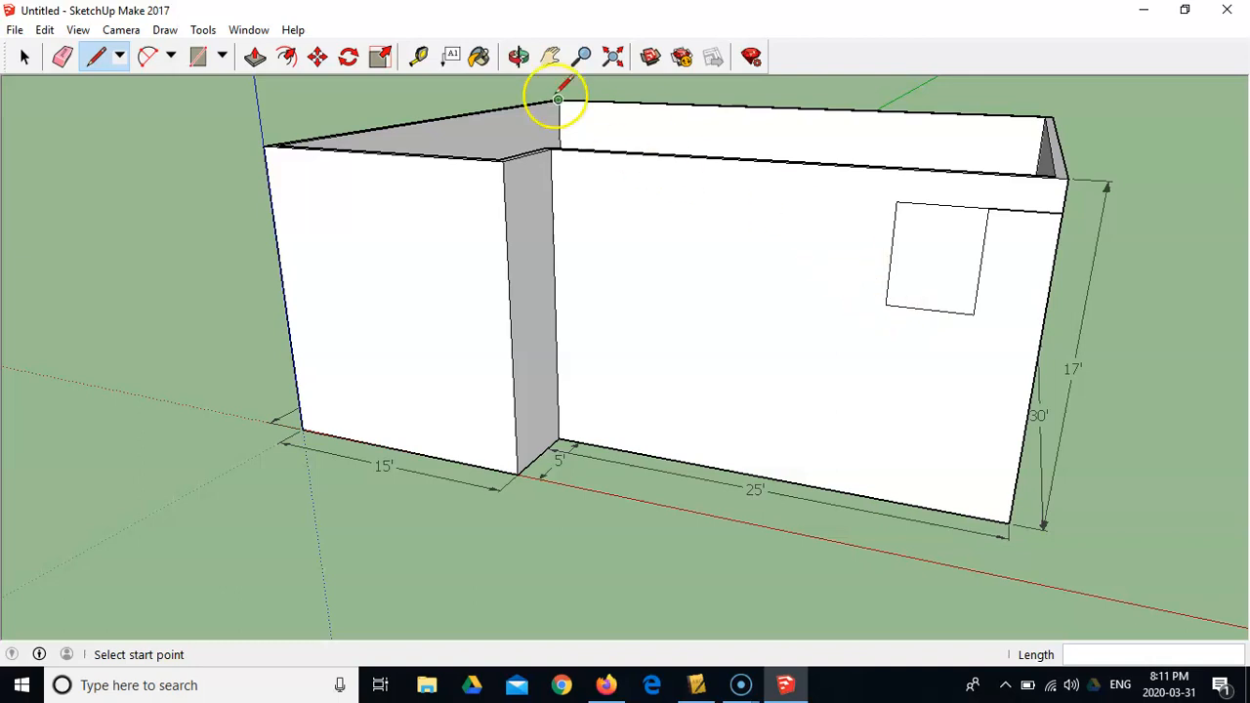
{"action": "left_click", "coordinate": [897, 201]}
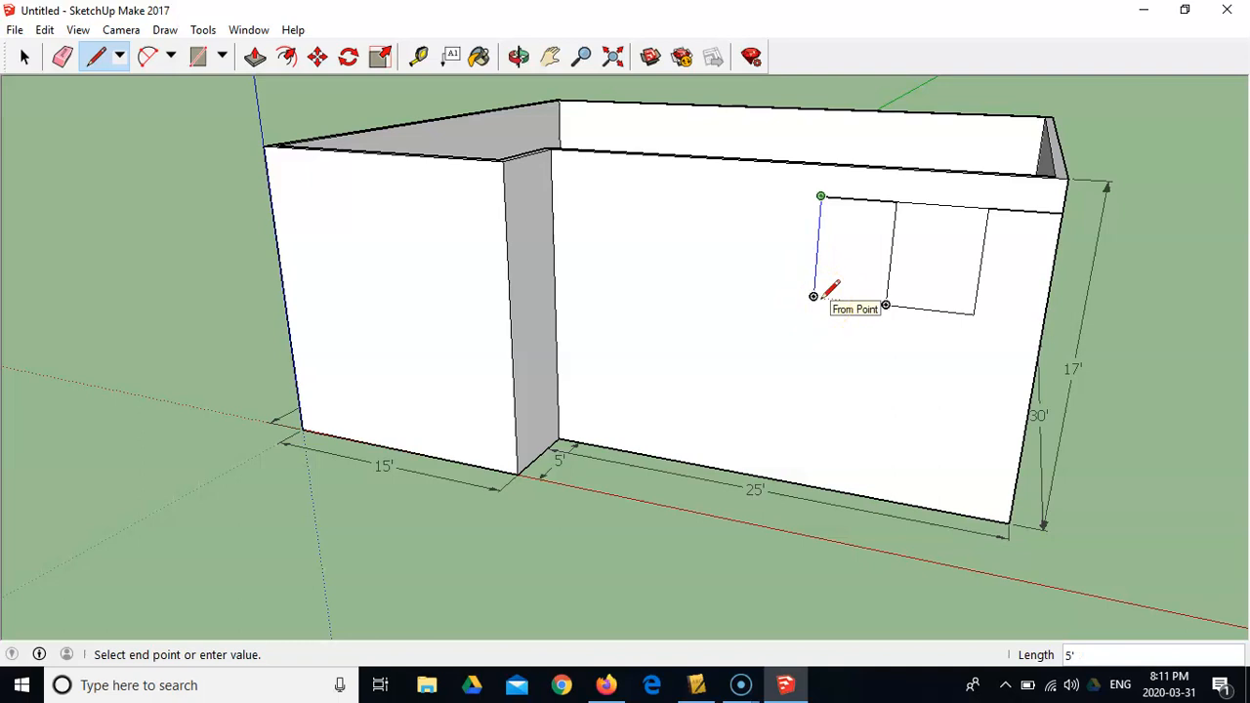
{"action": "left_click", "coordinate": [814, 296]}
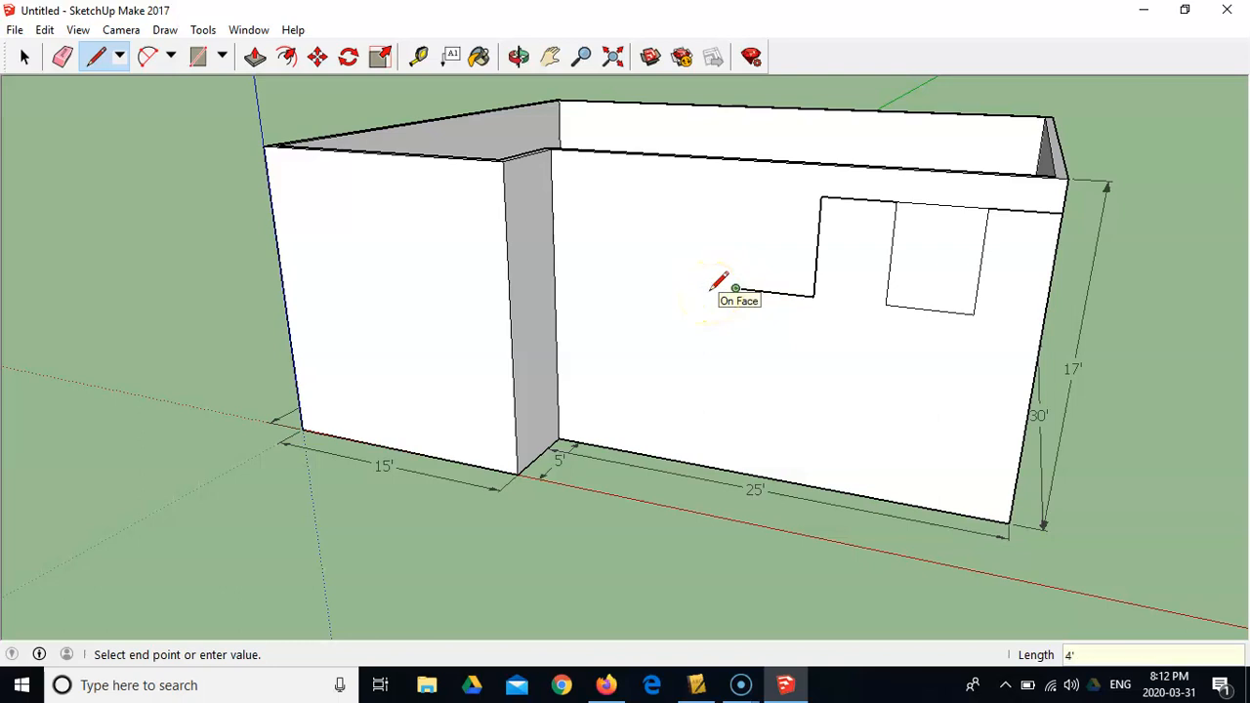
{"action": "left_click", "coordinate": [740, 190]}
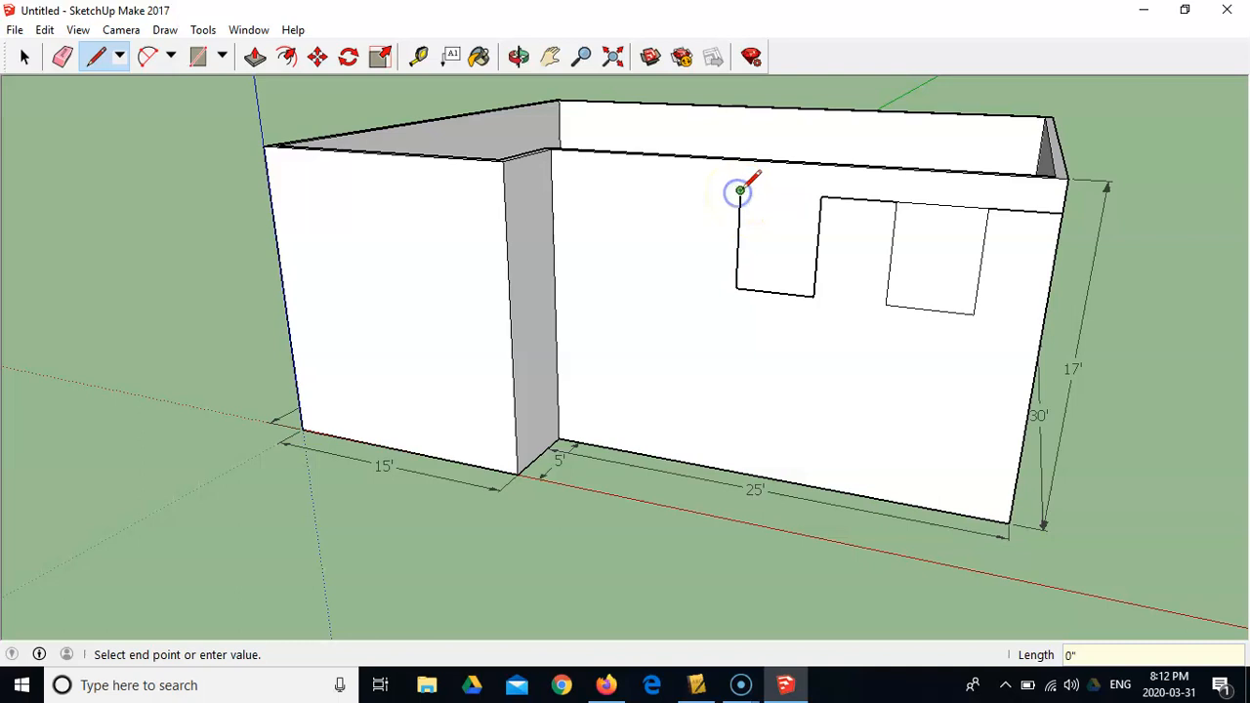
{"action": "left_click", "coordinate": [820, 196]}
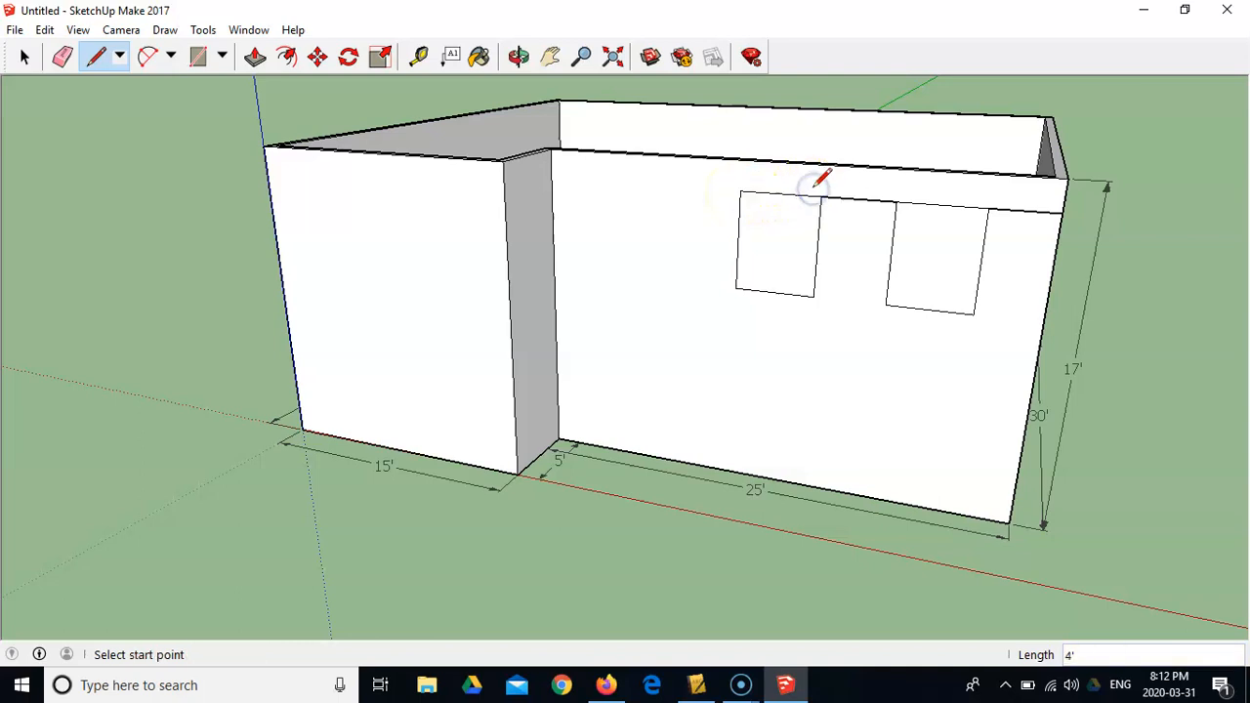
Draw a 3.5' spacing line from the second window's free upper corner and outline a third window 4' wide and 5' high
{"action": "left_click", "coordinate": [740, 189]}
{"action": "left_click", "coordinate": [694, 186]}
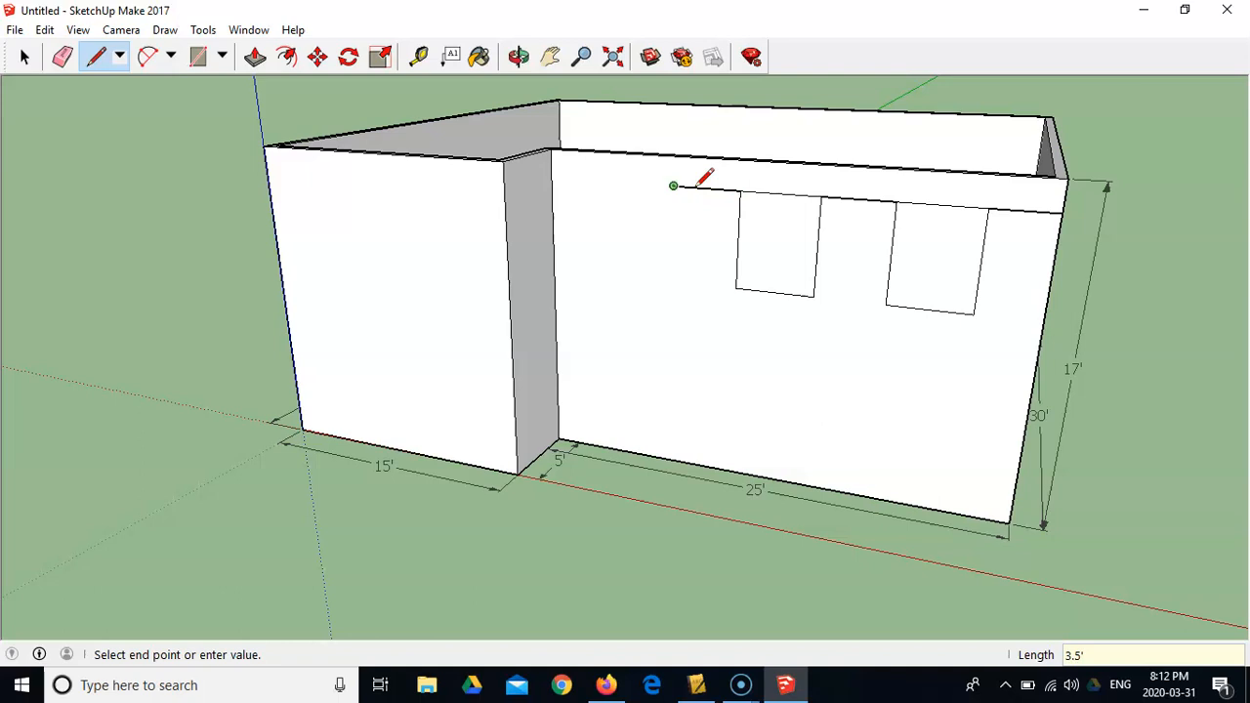
{"action": "left_click", "coordinate": [672, 280]}
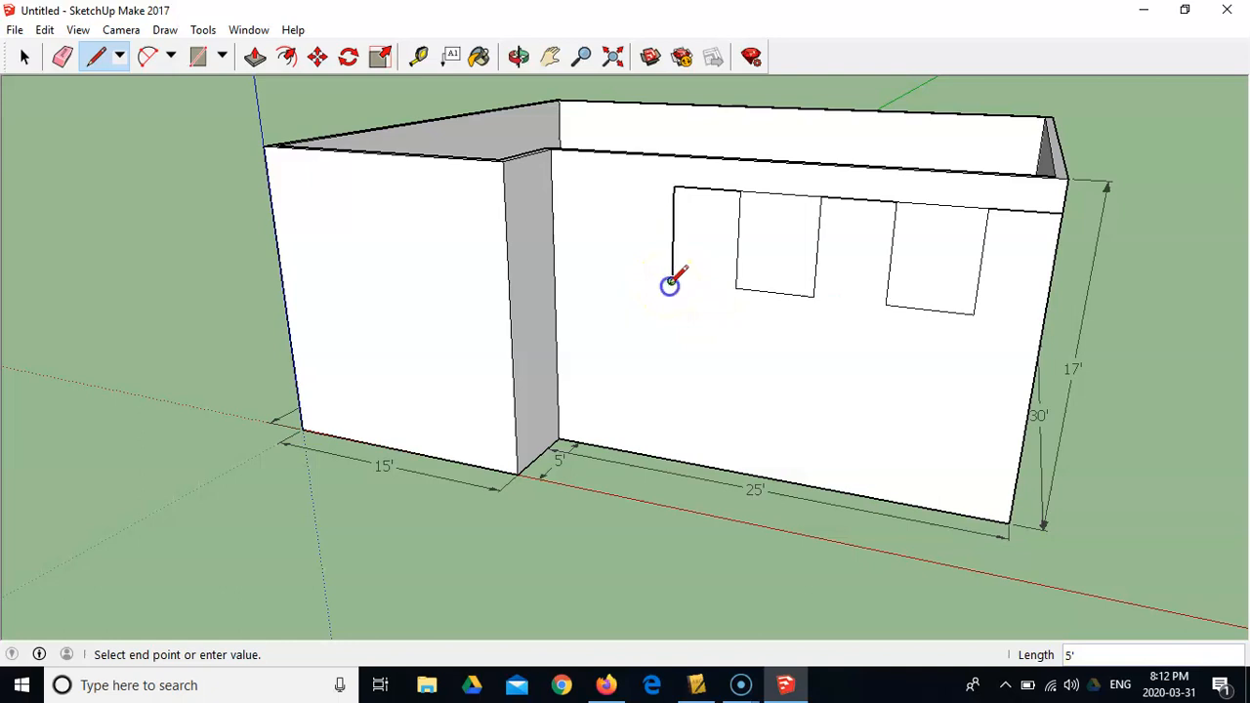
{"action": "left_click", "coordinate": [603, 275]}
{"action": "left_click", "coordinate": [602, 182]}
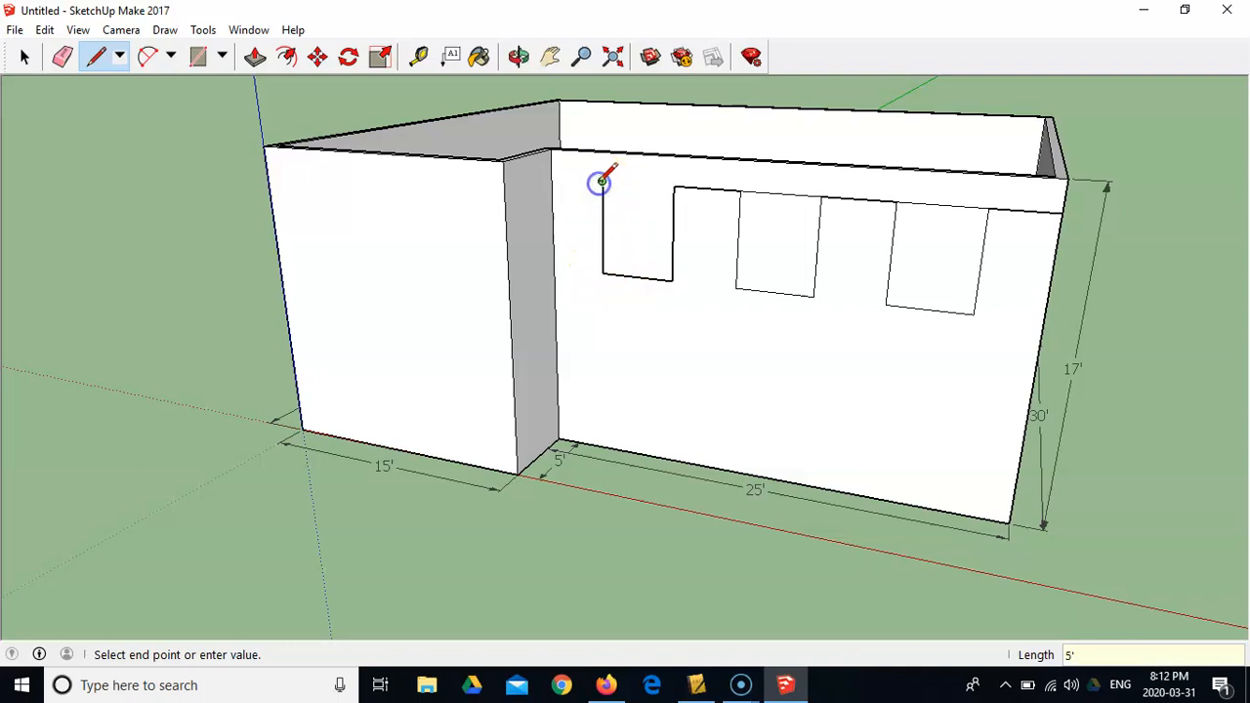
{"action": "left_click", "coordinate": [674, 184]}
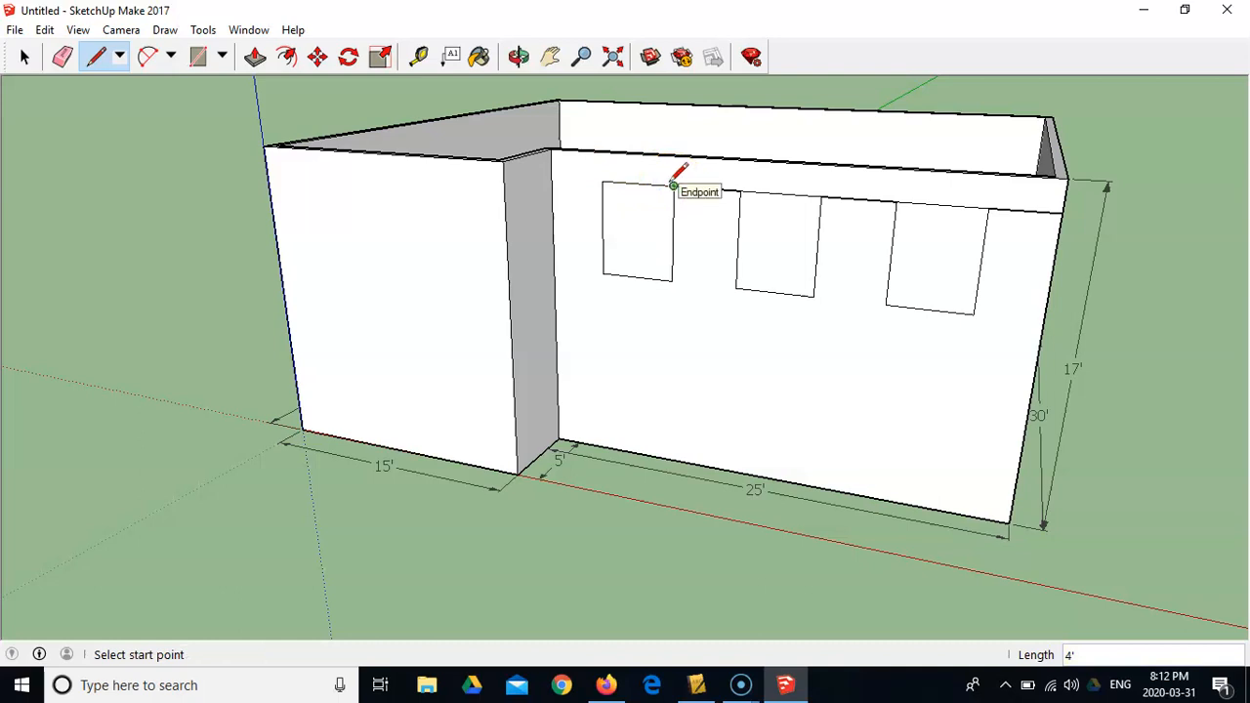
Erase the two spacing lines between the windows and the line joining the last window to the outer corner edge
{"action": "mouse_move", "coordinate": [698, 271]}
{"action": "middle_mouse_down"}
{"action": "mouse_move", "coordinate": [684, 251]}
{"action": "mouse_move", "coordinate": [695, 238]}
{"action": "middle_mouse_up"}
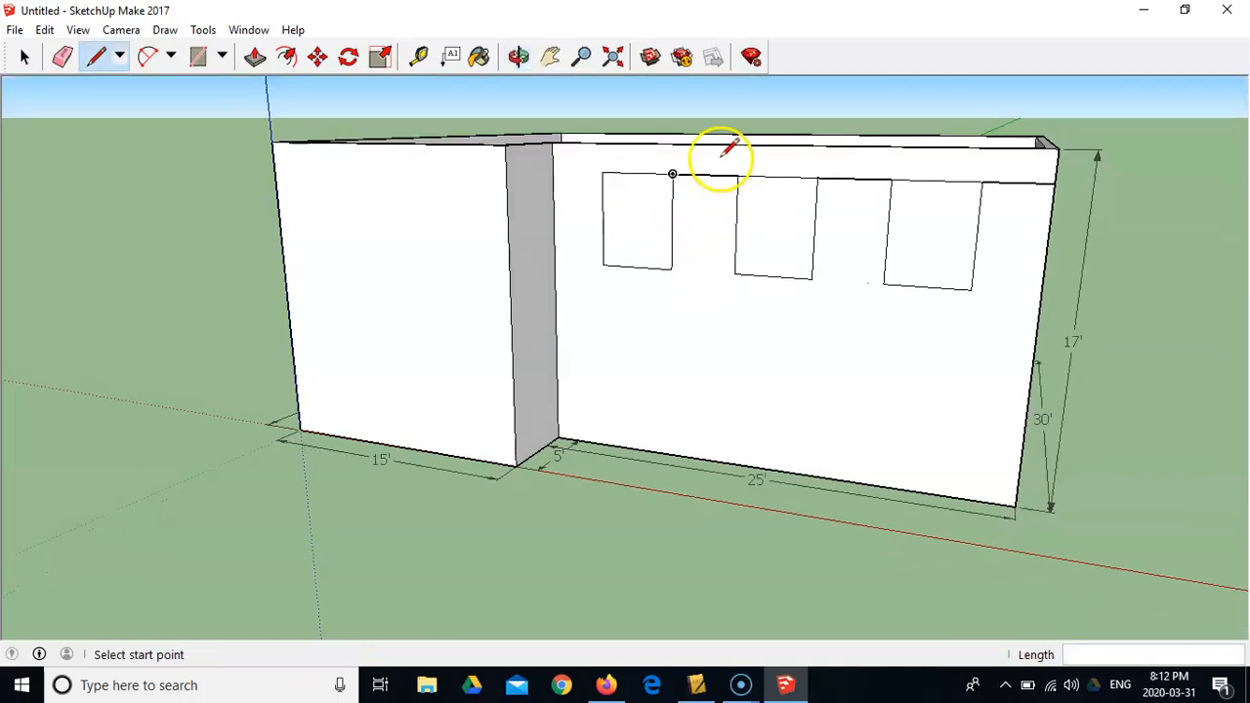
{"action": "left_click", "coordinate": [62, 56]}
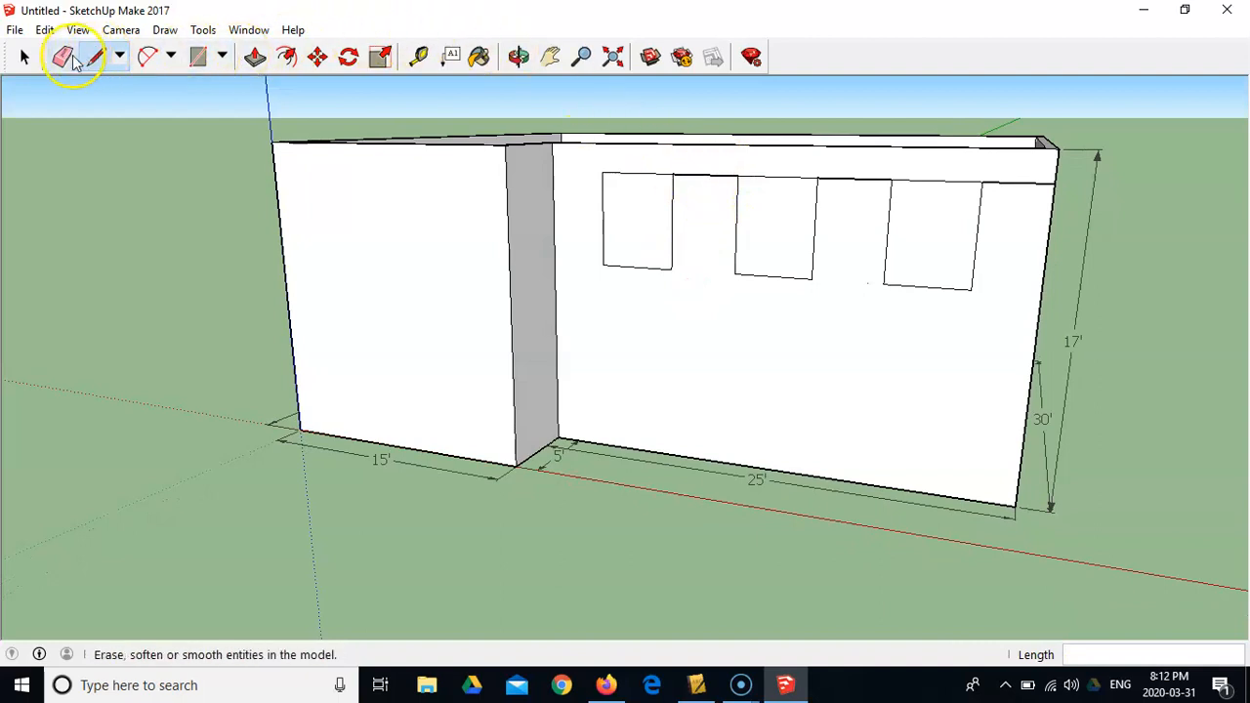
{"action": "left_click", "coordinate": [709, 176]}
{"action": "left_click", "coordinate": [868, 178]}
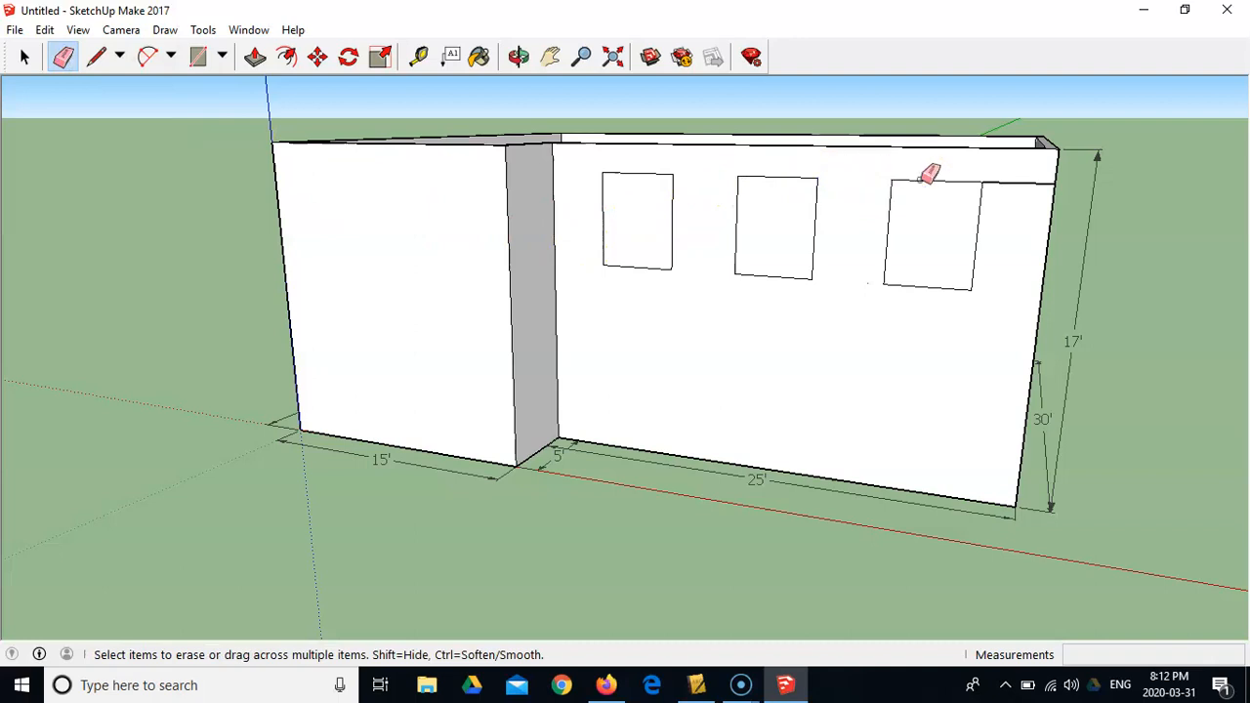
{"action": "left_click_drag", "start_coordinate": [1032, 185], "coordinate": [963, 279]}
{"action": "mouse_move", "coordinate": [963, 279]}
{"action": "middle_mouse_down"}
{"action": "mouse_move", "coordinate": [747, 282]}
{"action": "mouse_move", "coordinate": [993, 277]}
{"action": "mouse_move", "coordinate": [990, 315]}
{"action": "mouse_move", "coordinate": [941, 329]}
{"action": "middle_mouse_up"}
{"action": "key", "text": "e"}
{"action": "left_click", "coordinate": [747, 329]}
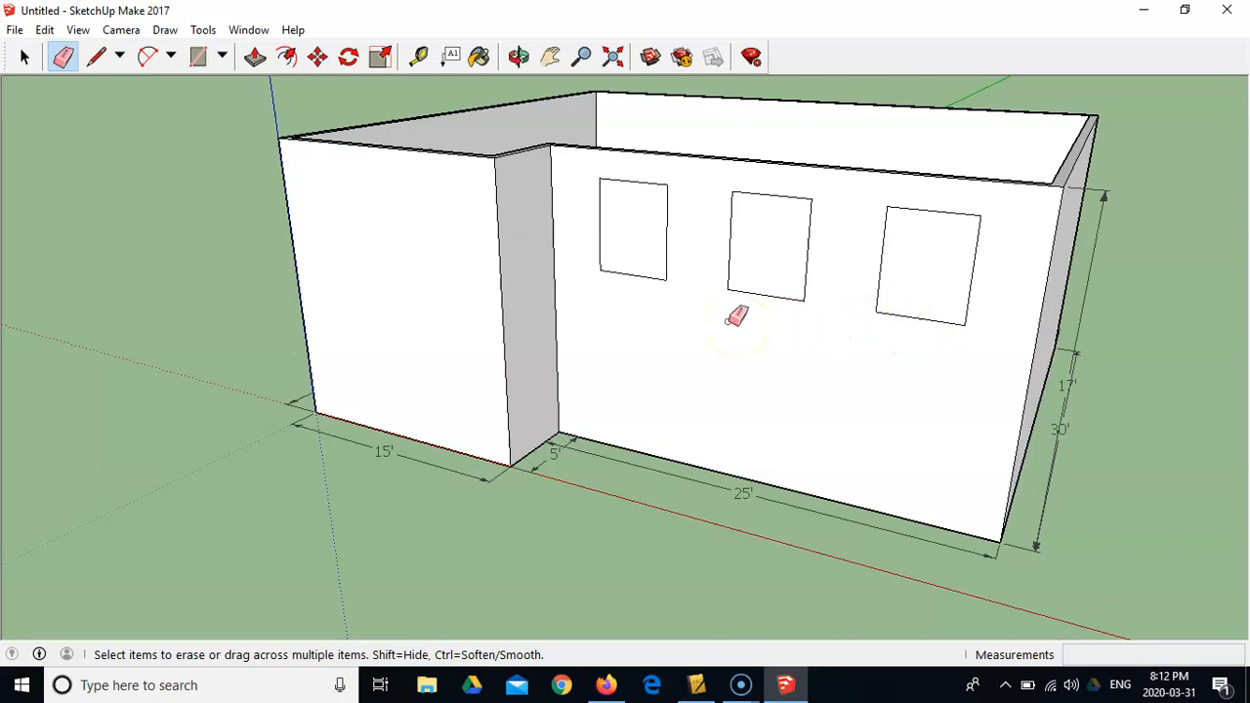
Push the window face nearest the wall's recessed corner 6" inward to cut the opening through the wall
{"action": "left_click", "coordinate": [256, 59]}
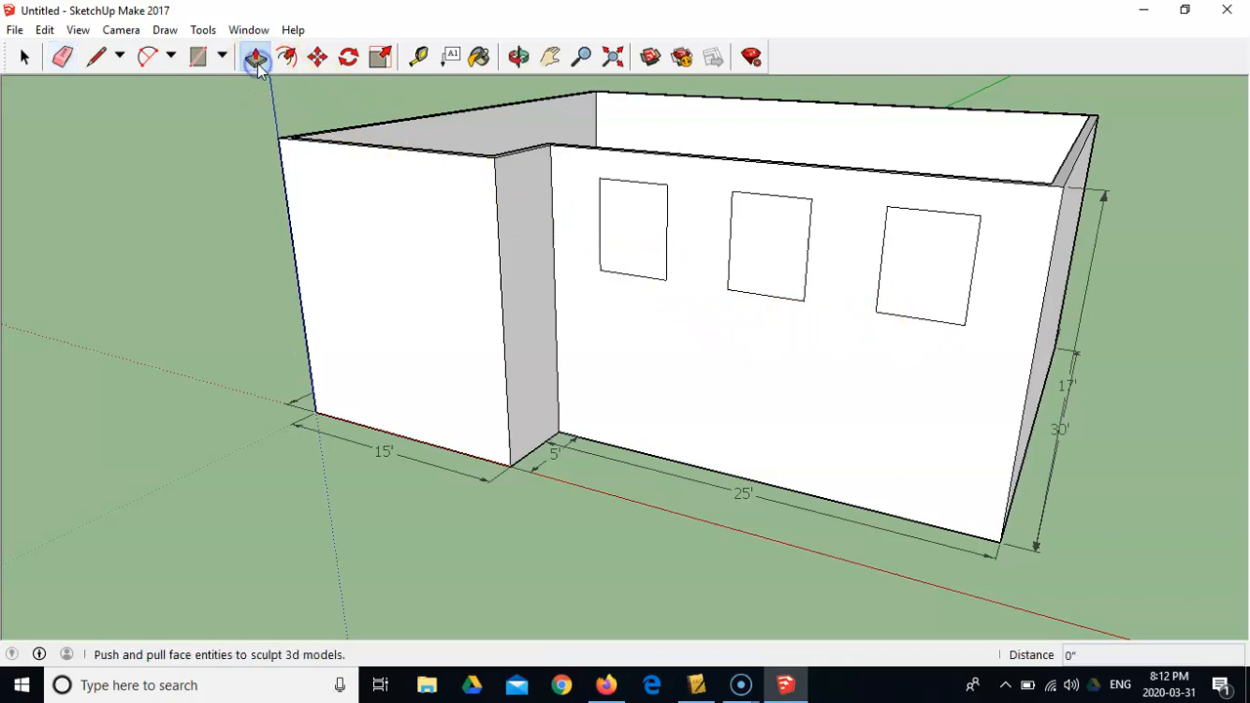
{"action": "left_click", "coordinate": [621, 239]}
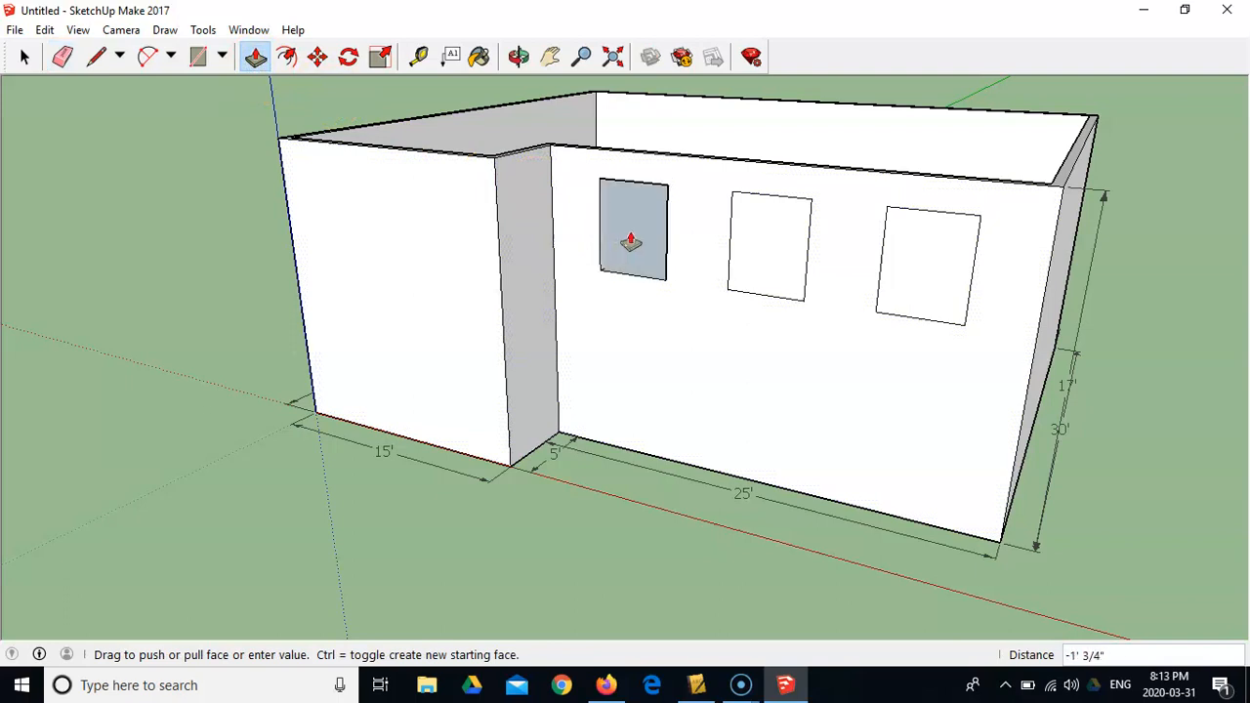
{"action": "left_click", "coordinate": [629, 220]}
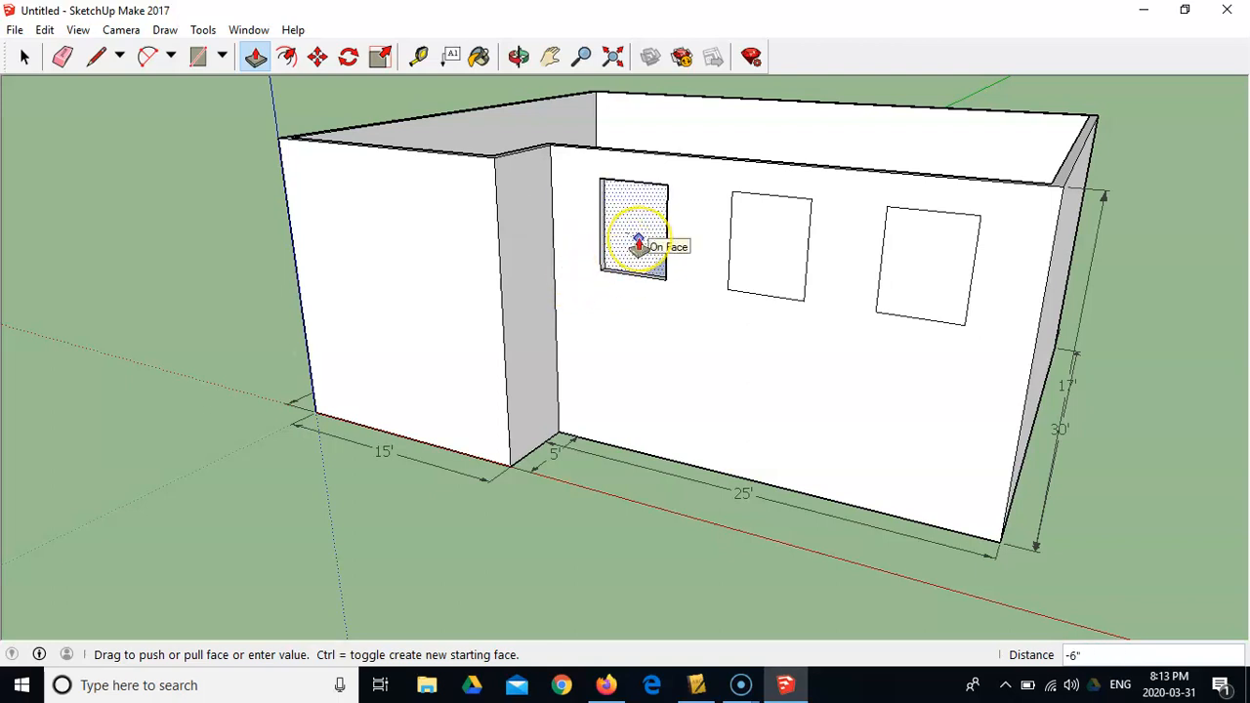
{"action": "left_click", "coordinate": [639, 245]}
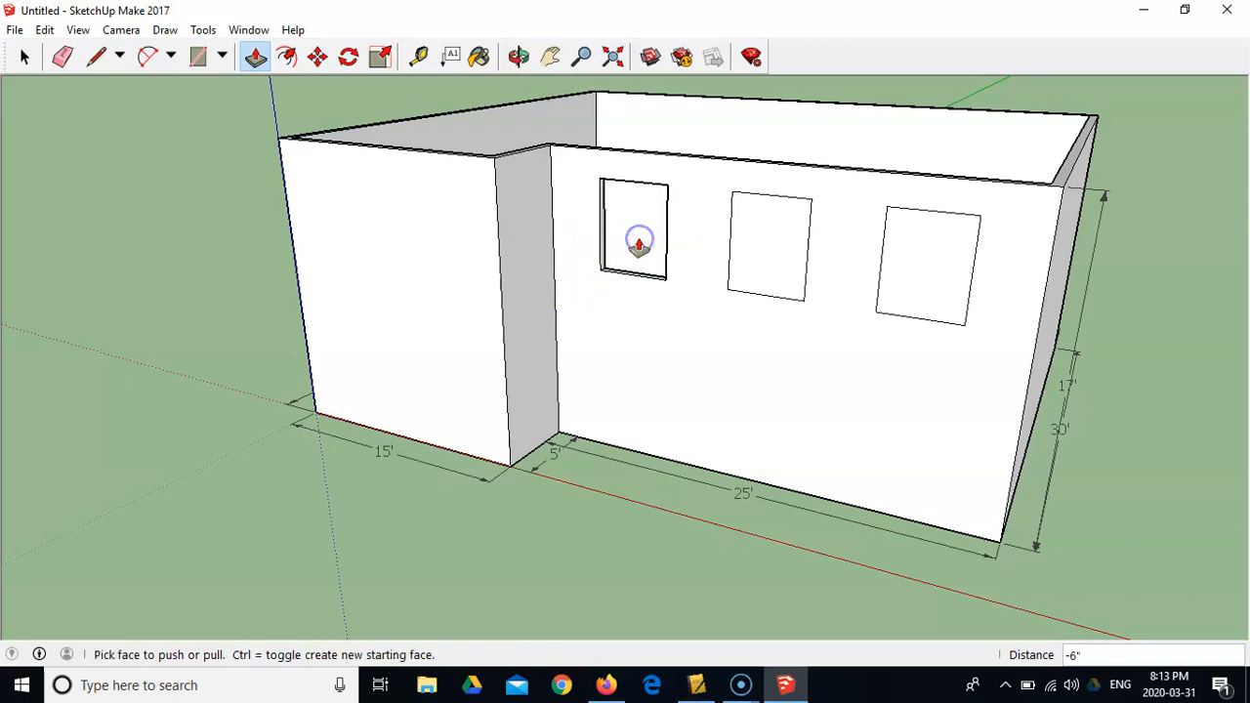
{"action": "middle_click_drag", "start_coordinate": [642, 302], "coordinate": [605, 325]}
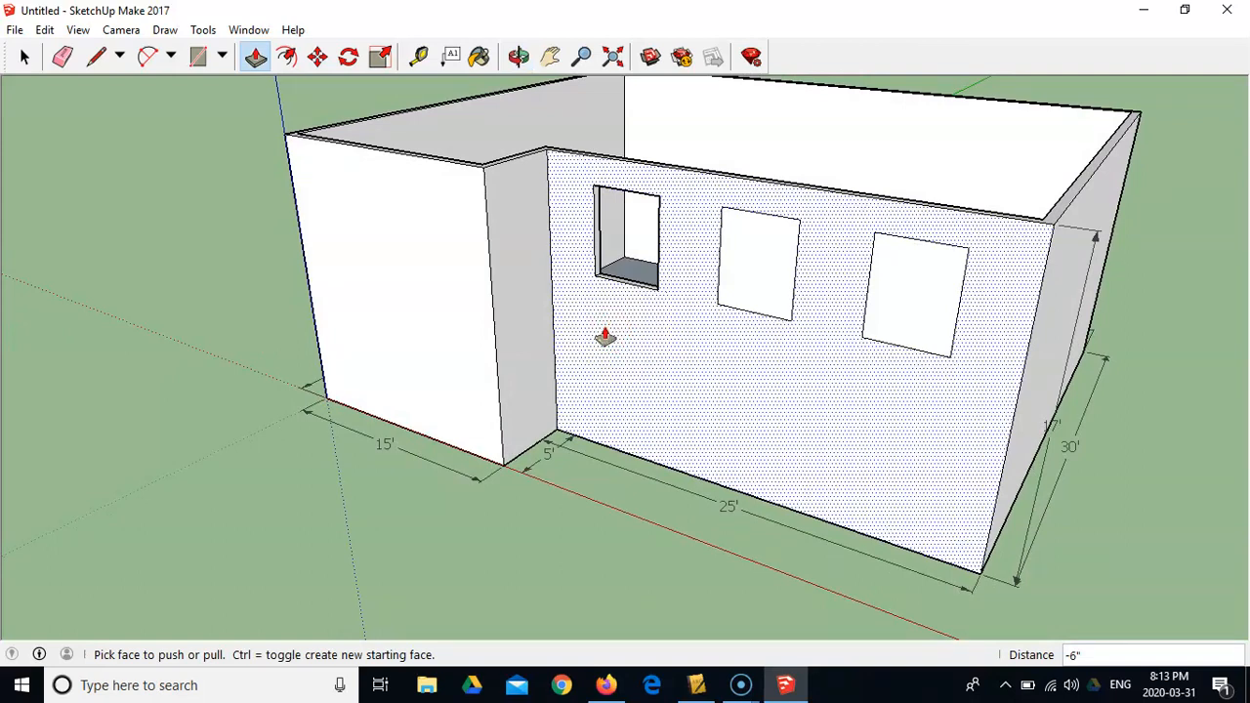
Push the middle window face and the one nearest the outer corner 6" inward through the wall
{"action": "left_click", "coordinate": [749, 285]}
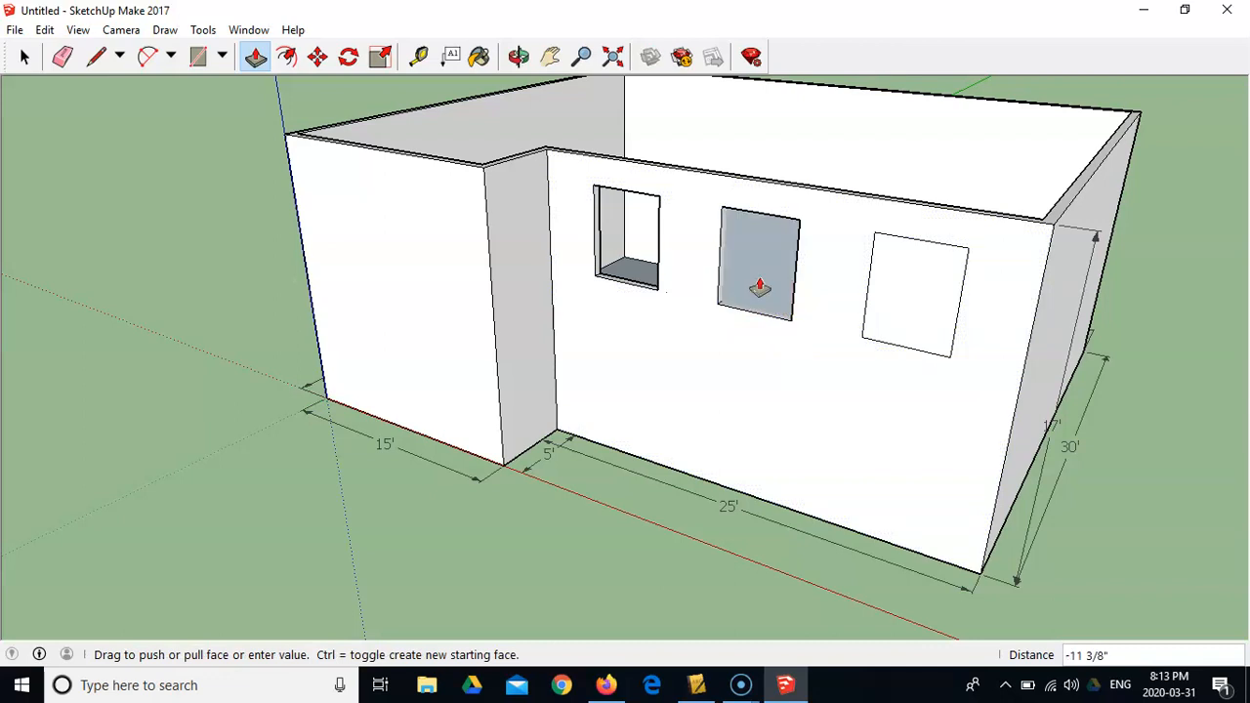
{"action": "double_click", "coordinate": [759, 288]}
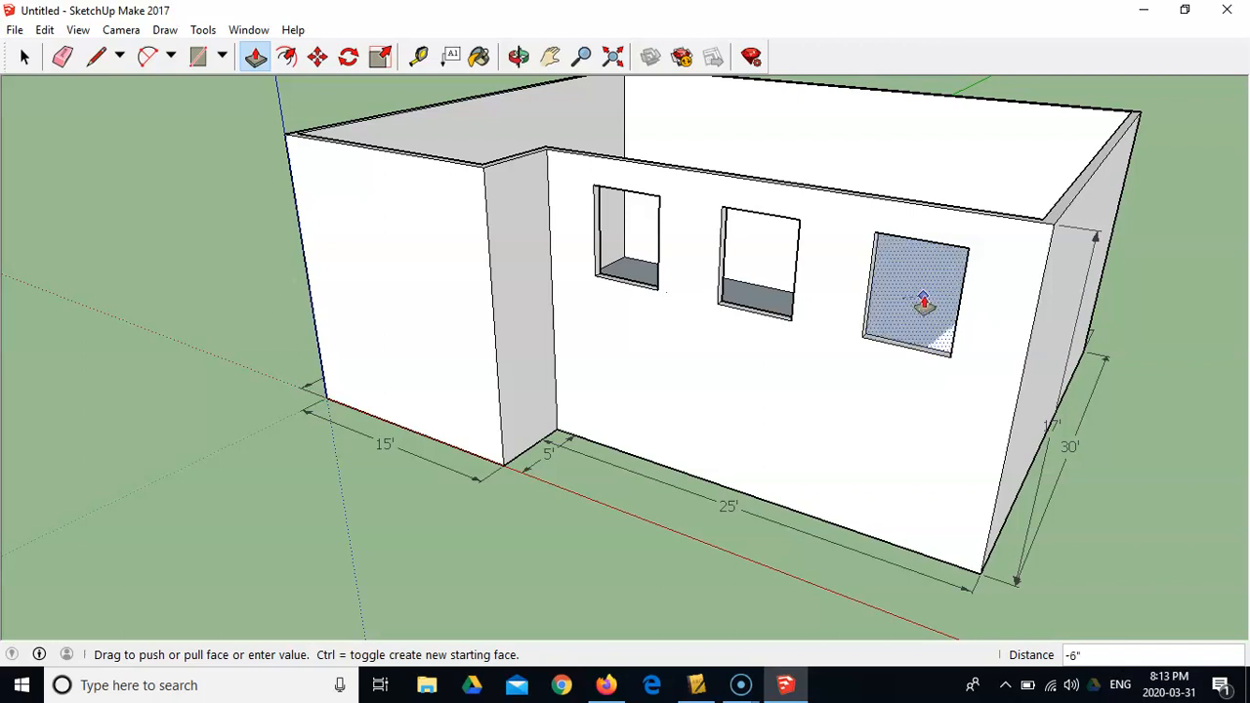
{"action": "left_click", "coordinate": [926, 315]}
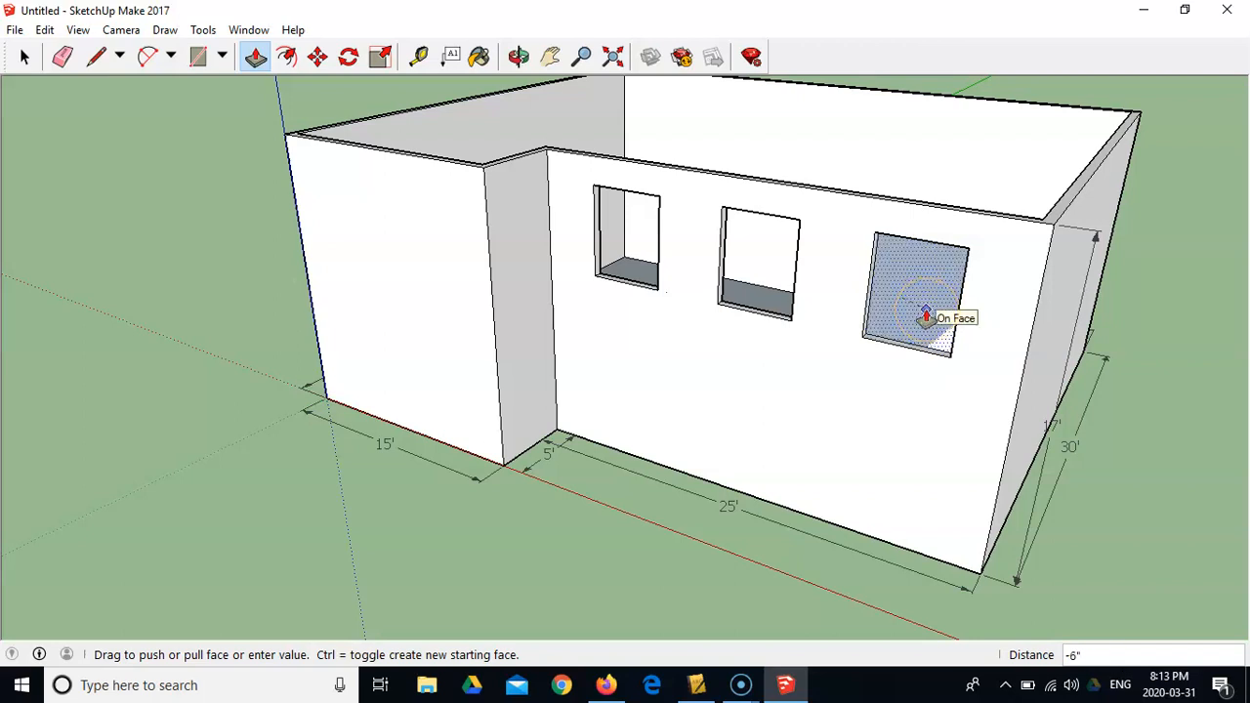
{"action": "middle_click_drag", "start_coordinate": [927, 314], "coordinate": [803, 207]}
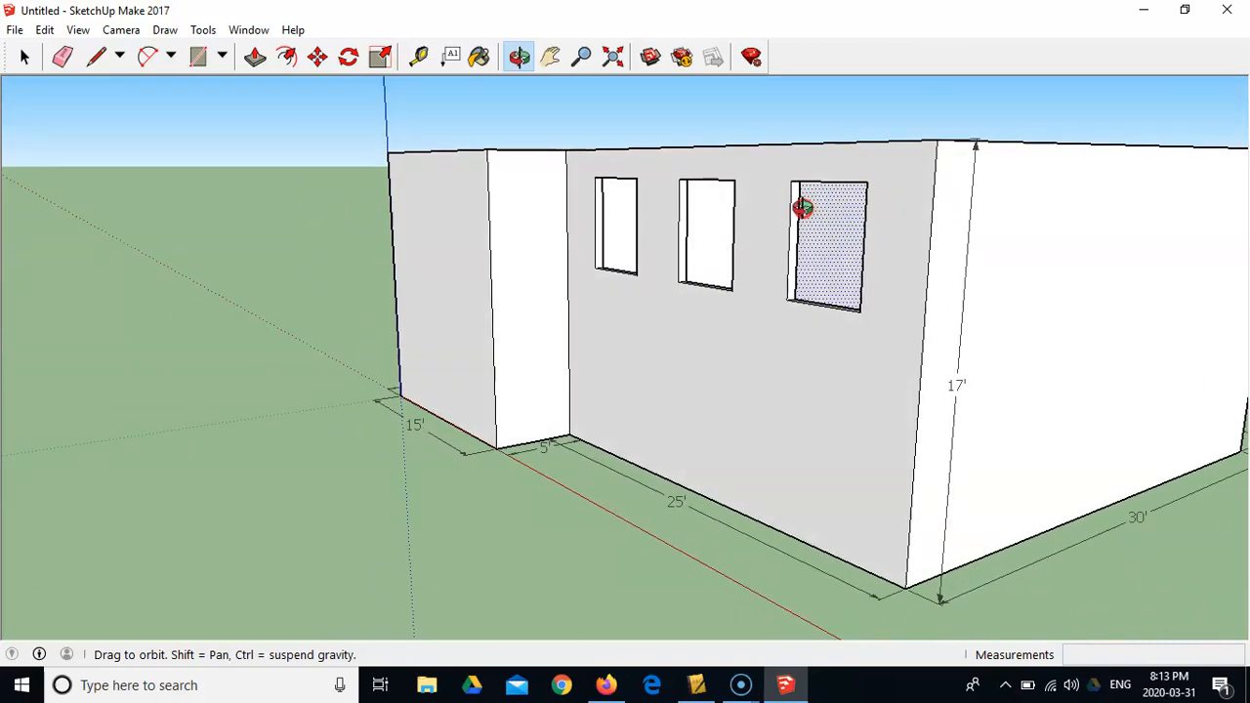
{"action": "middle_click_drag", "start_coordinate": [803, 207], "coordinate": [803, 207]}
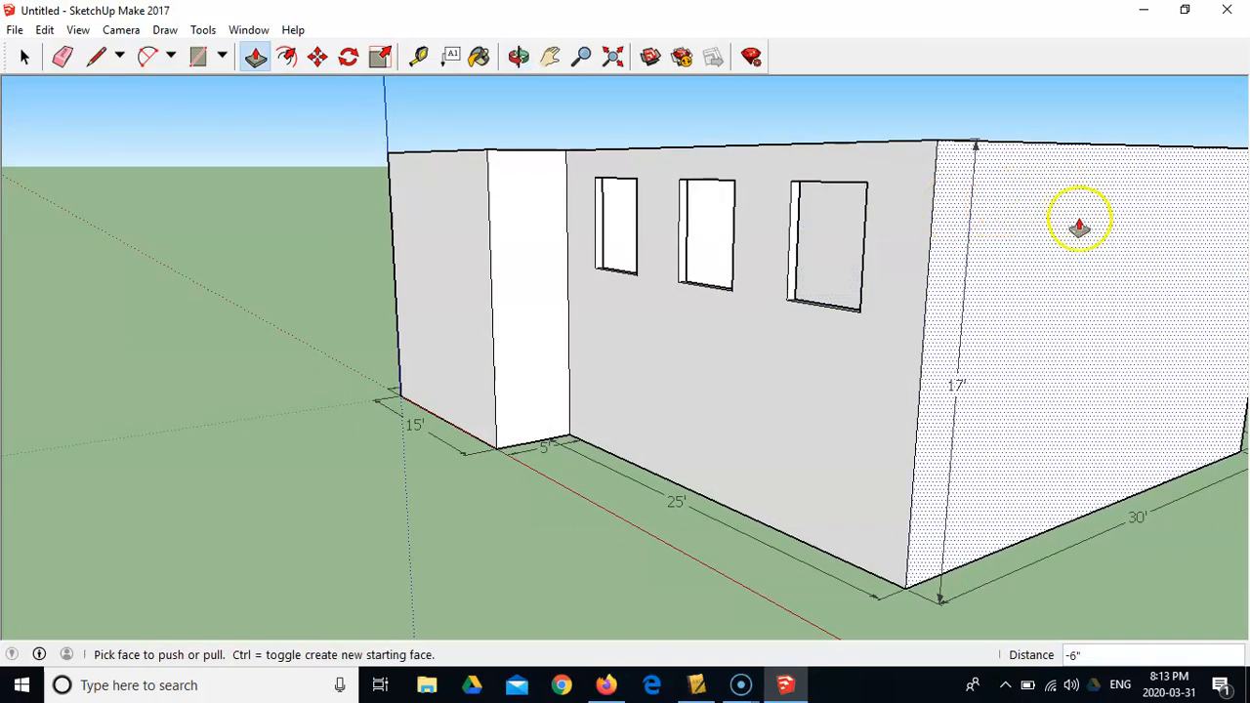
{"action": "middle_click_drag", "start_coordinate": [1050, 234], "coordinate": [1175, 228]}
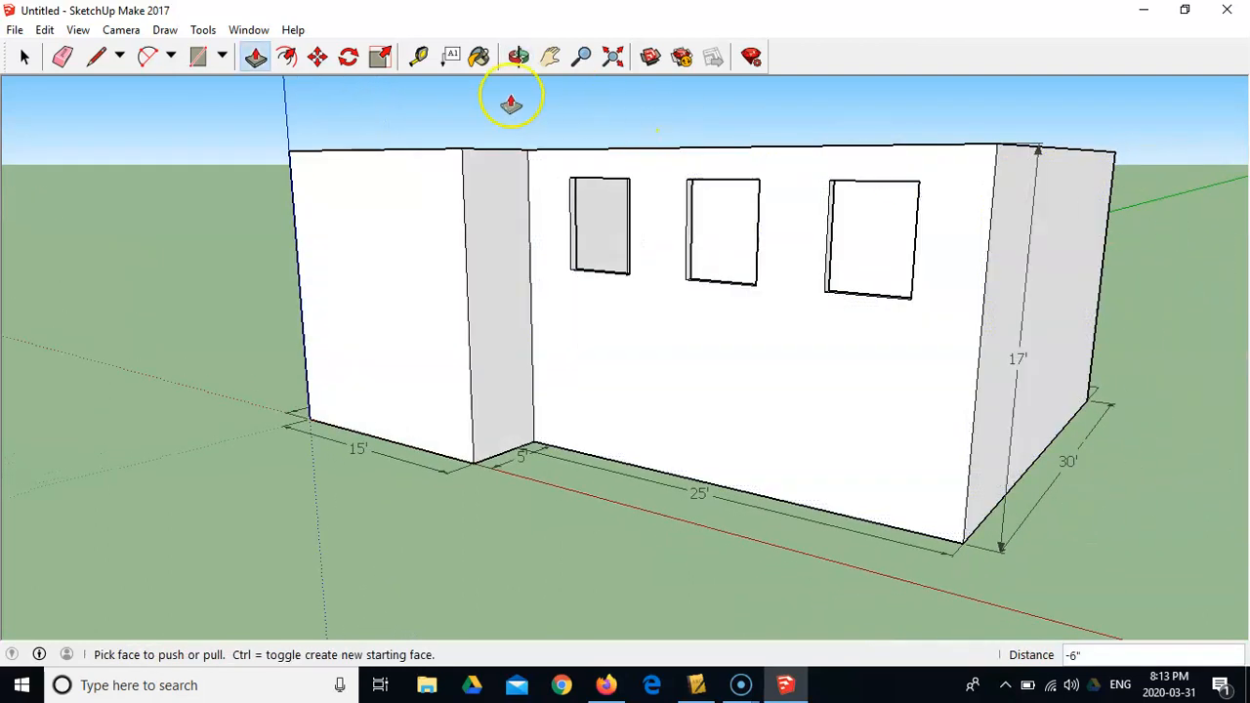
Dimension the width and height of the window nearest the outer corner, placing the dimensions above and beside it
{"action": "left_click", "coordinate": [203, 31]}
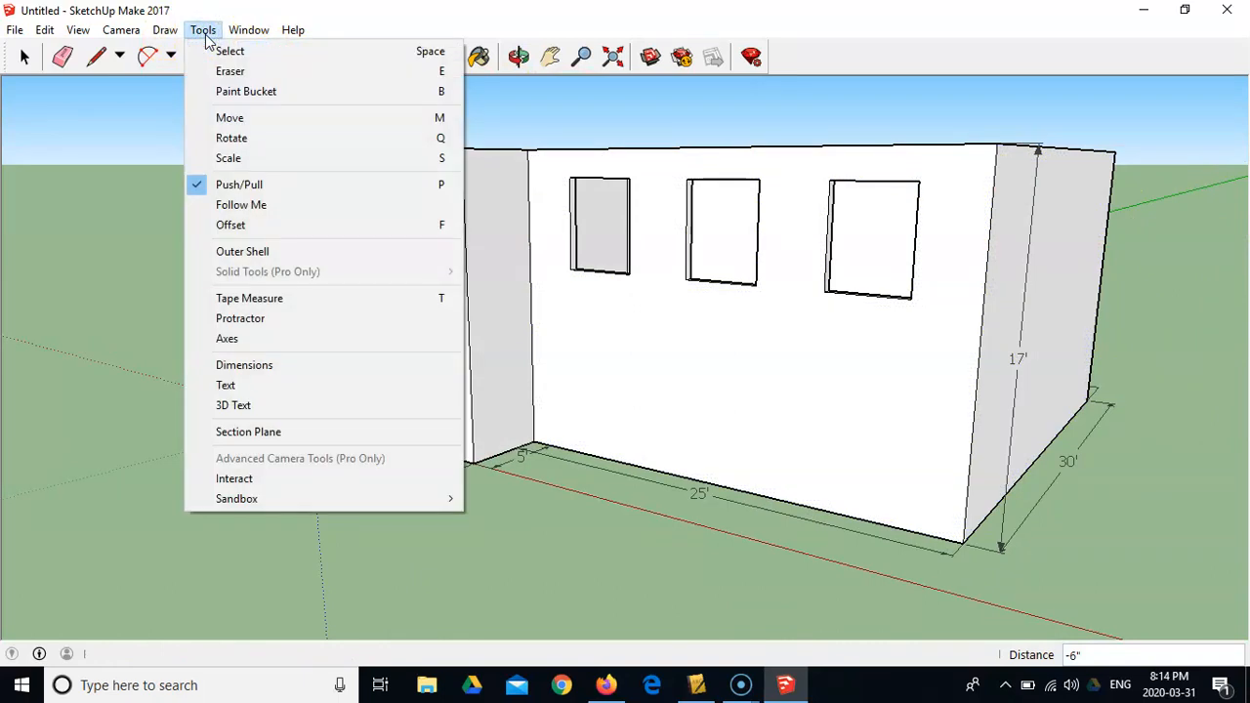
{"action": "left_click", "coordinate": [293, 364]}
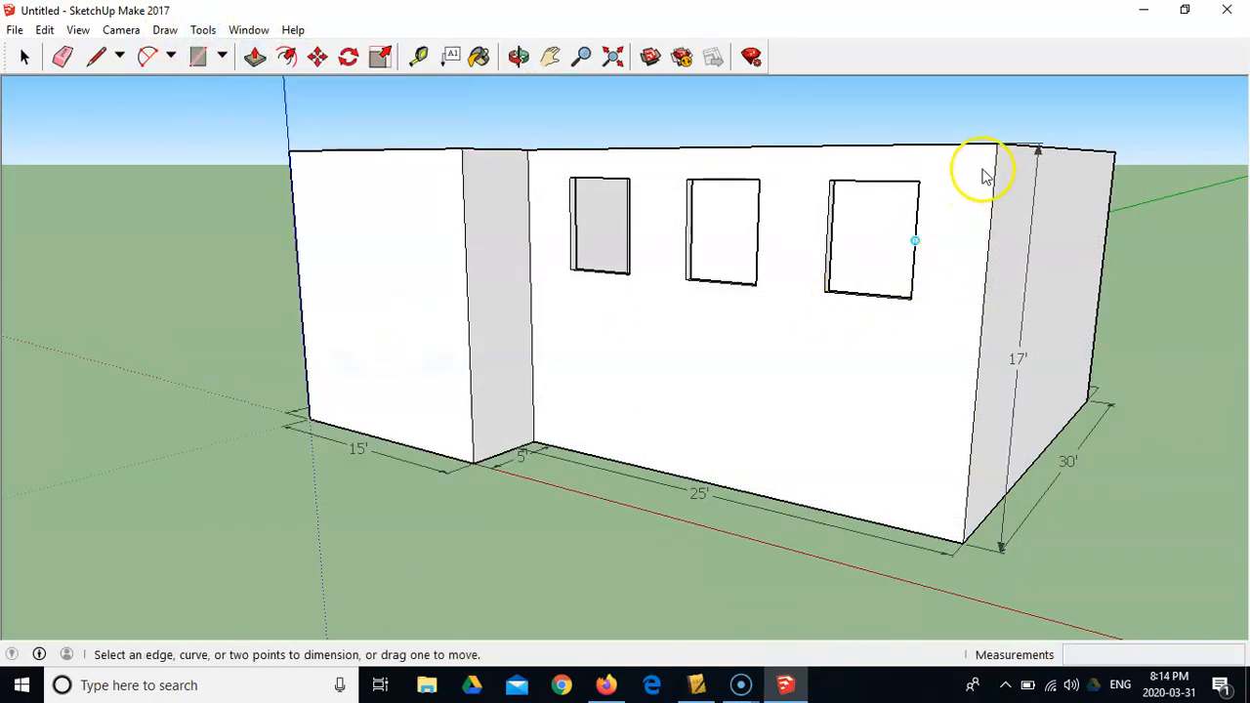
{"action": "left_click", "coordinate": [886, 184]}
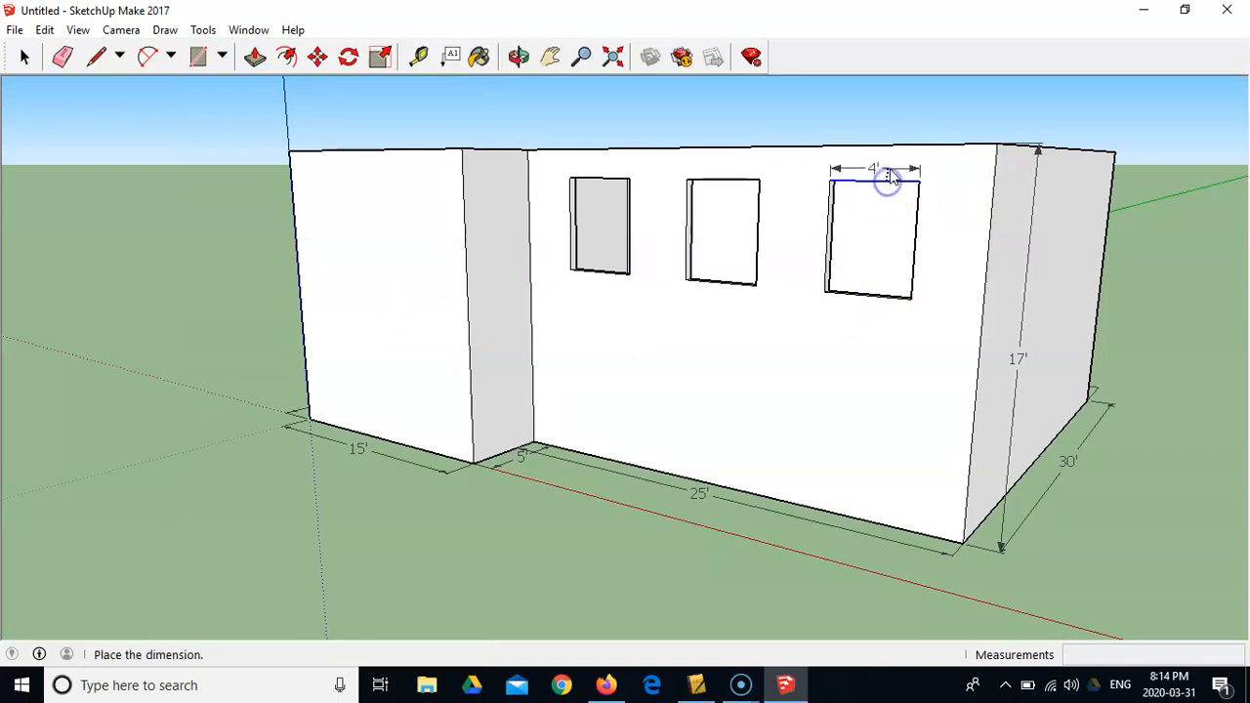
{"action": "left_click", "coordinate": [885, 166]}
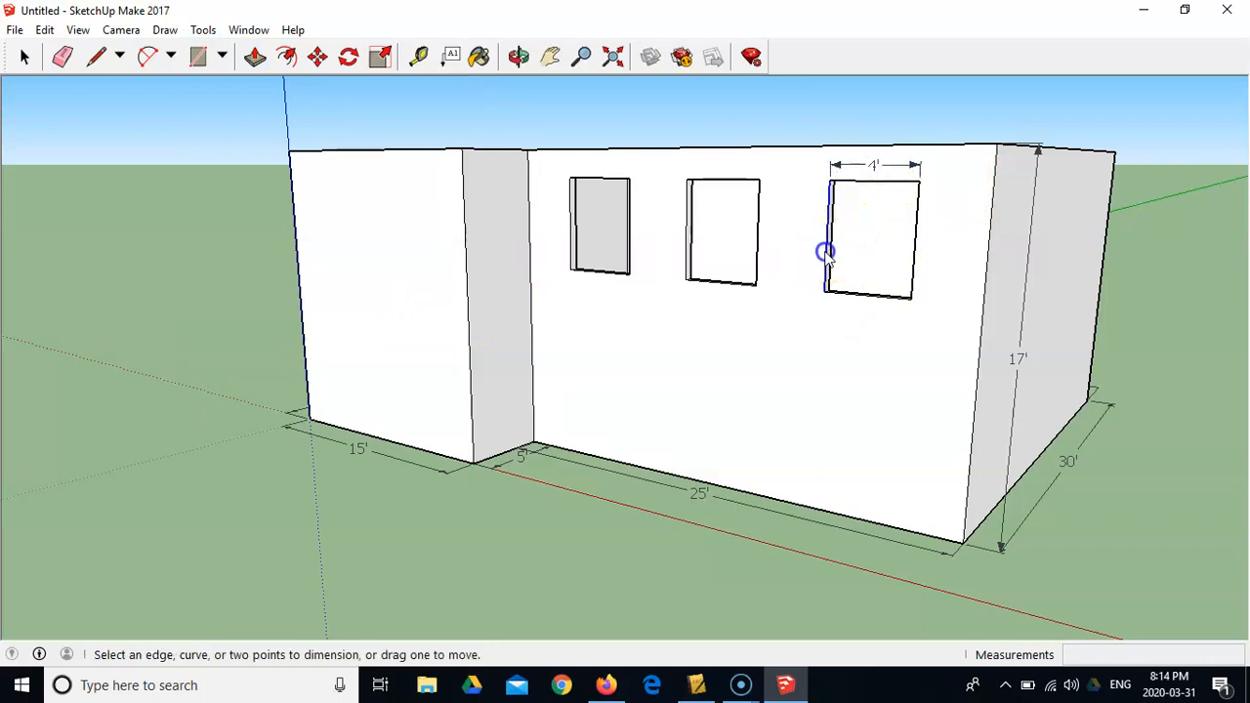
{"action": "left_click", "coordinate": [827, 250]}
{"action": "left_click", "coordinate": [809, 259]}
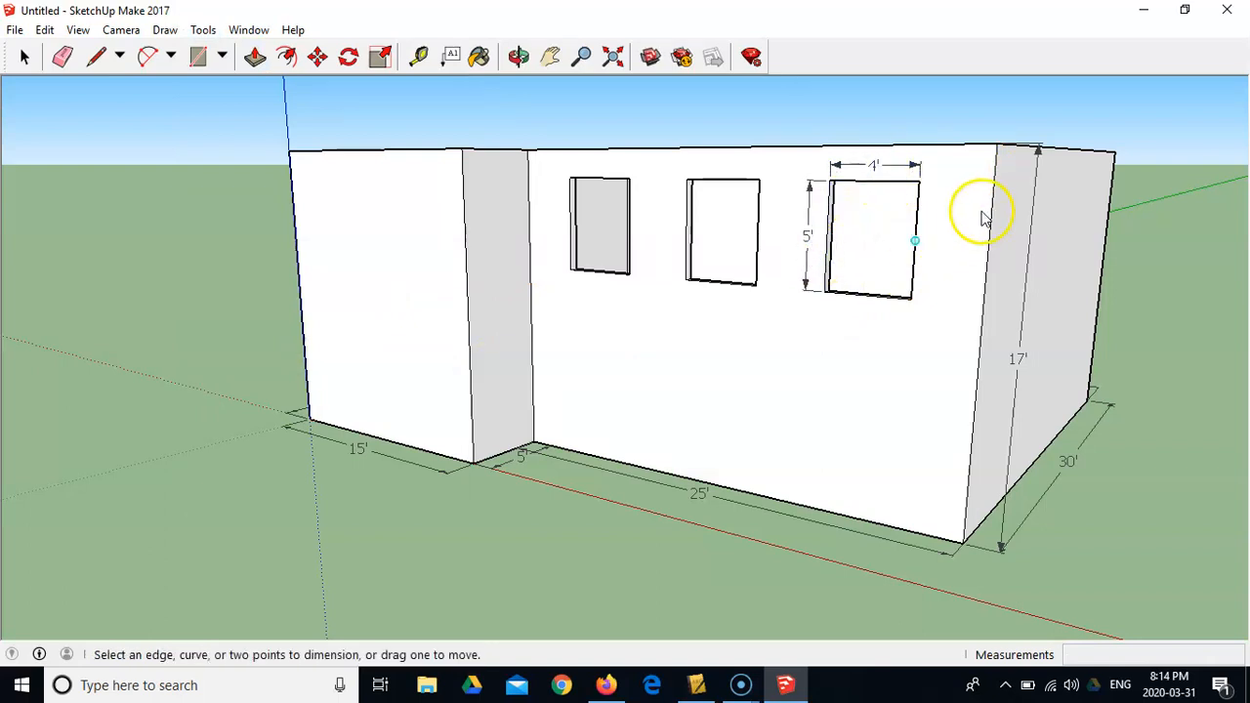
Draw a 3' horizontal line from that window's upper corner to the wall's outer corner edge
{"action": "left_click", "coordinate": [96, 56]}
{"action": "left_click", "coordinate": [918, 181]}
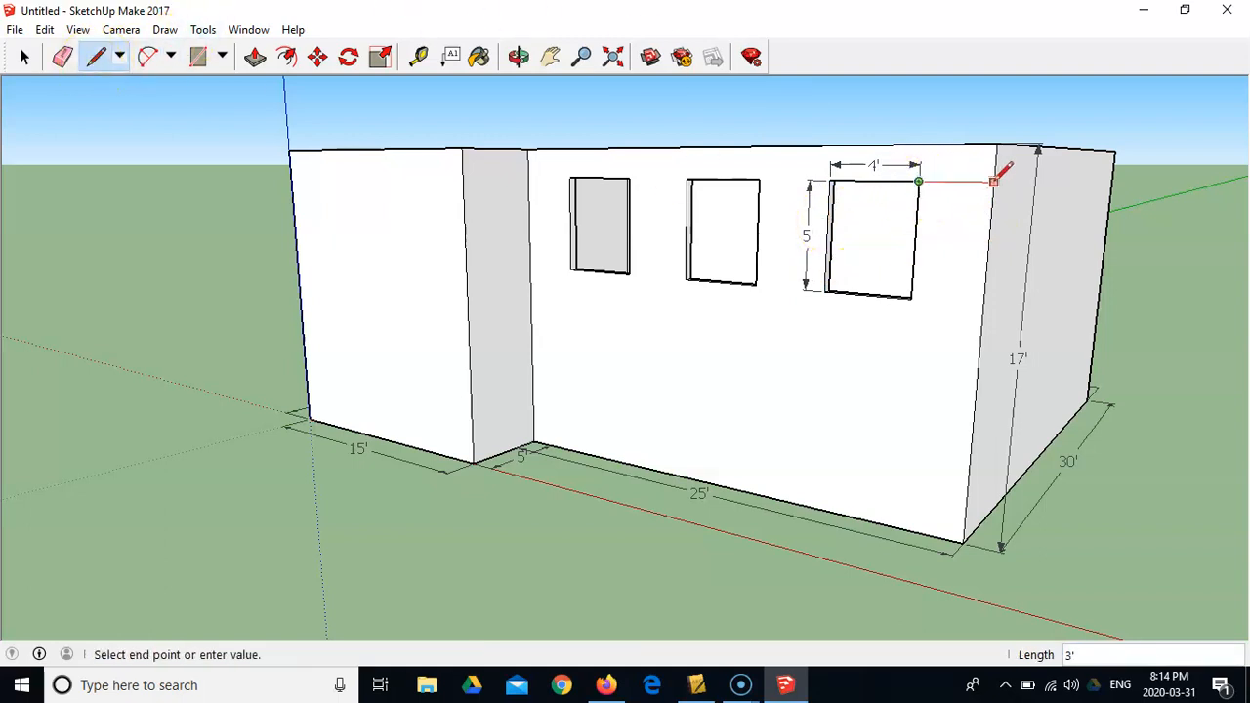
{"action": "left_click", "coordinate": [995, 182]}
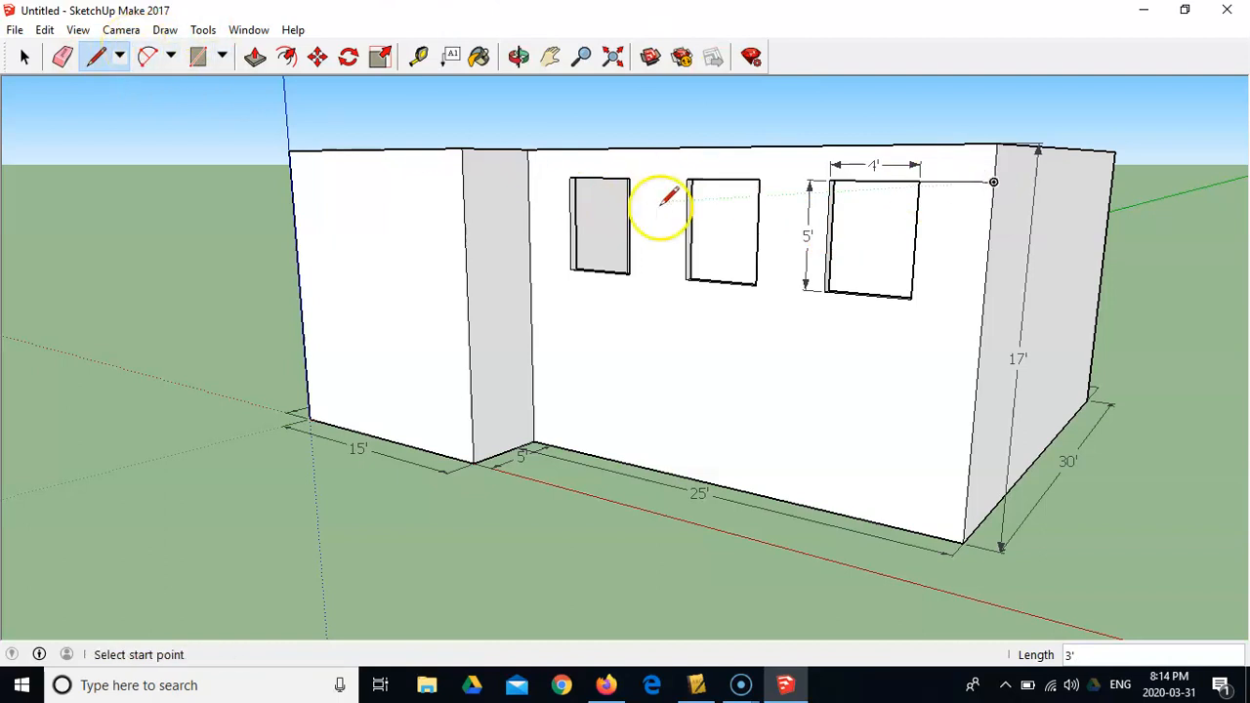
Draw a line joining the facing upper corners of the middle window and the window nearest the recessed corner
{"action": "left_click", "coordinate": [628, 178]}
{"action": "left_click", "coordinate": [689, 177]}
{"action": "middle_click_drag", "start_coordinate": [661, 184], "coordinate": [742, 201]}
Dimension the line between those two windows and the line from the outer window to the wall corner, placing both dimensions below the lines
{"action": "left_click", "coordinate": [201, 29]}
{"action": "left_click", "coordinate": [197, 28]}
{"action": "left_click", "coordinate": [193, 29]}
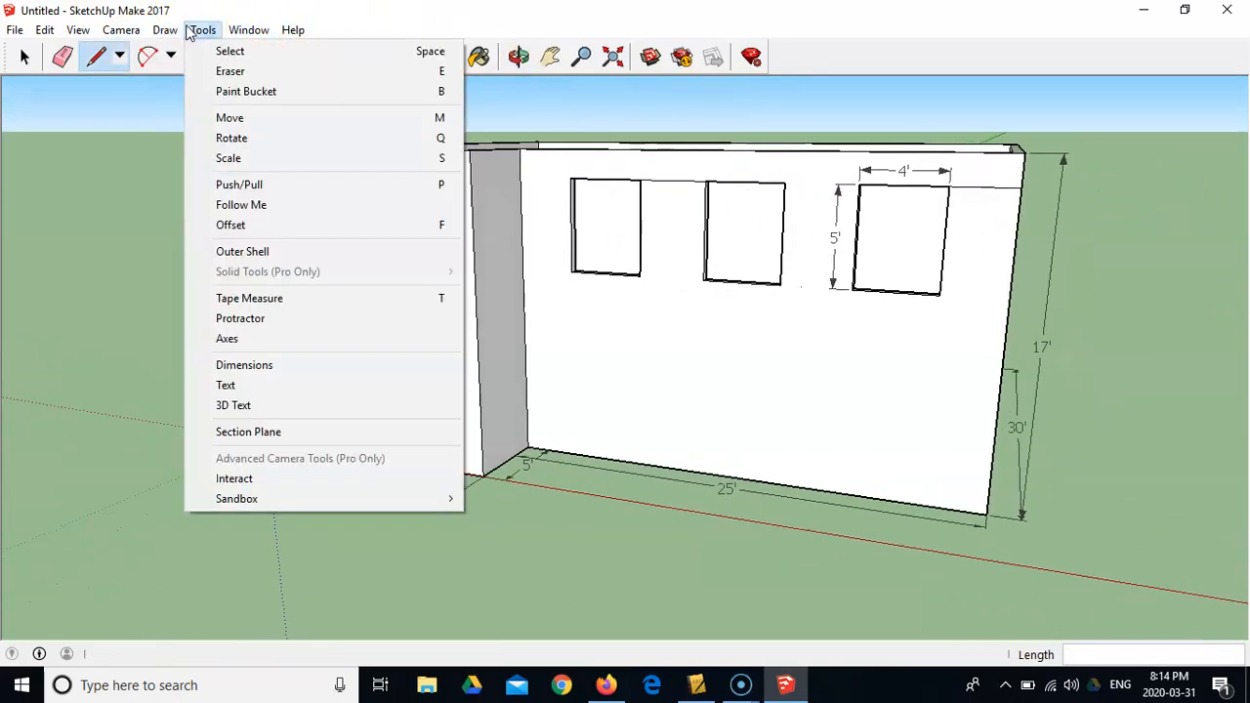
{"action": "left_click", "coordinate": [240, 370]}
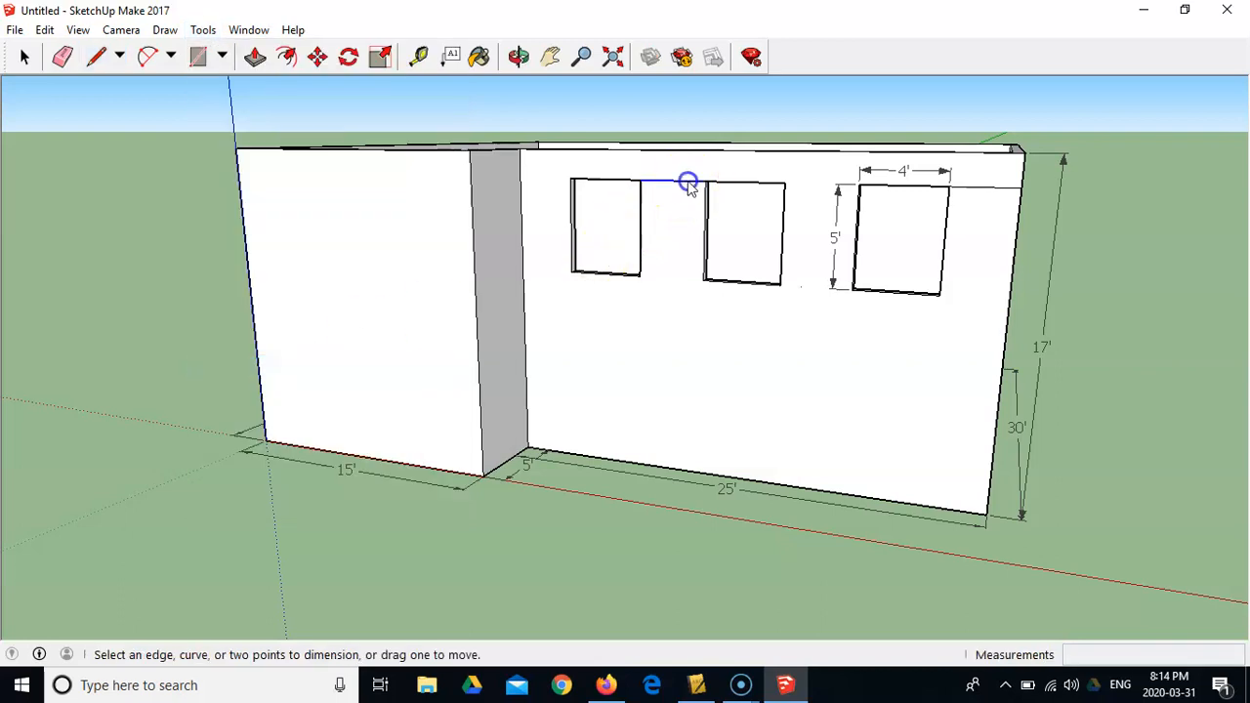
{"action": "left_click", "coordinate": [689, 184]}
{"action": "left_click", "coordinate": [689, 195]}
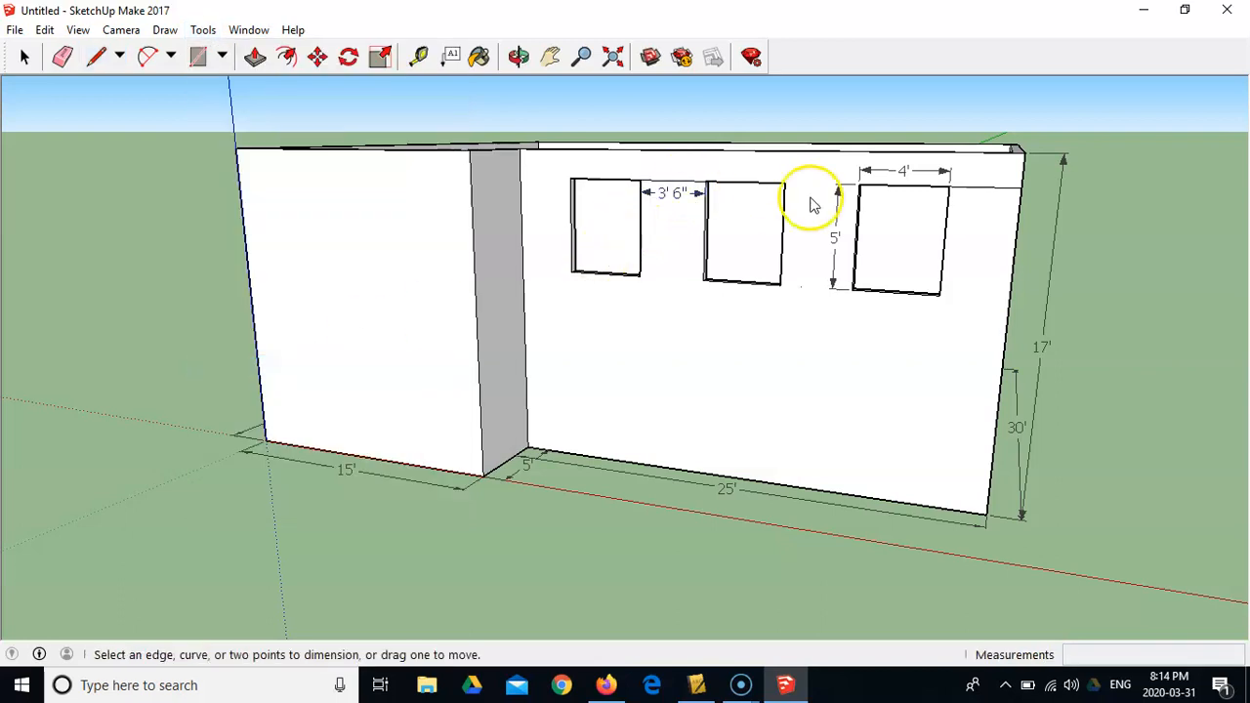
{"action": "left_click", "coordinate": [1009, 191]}
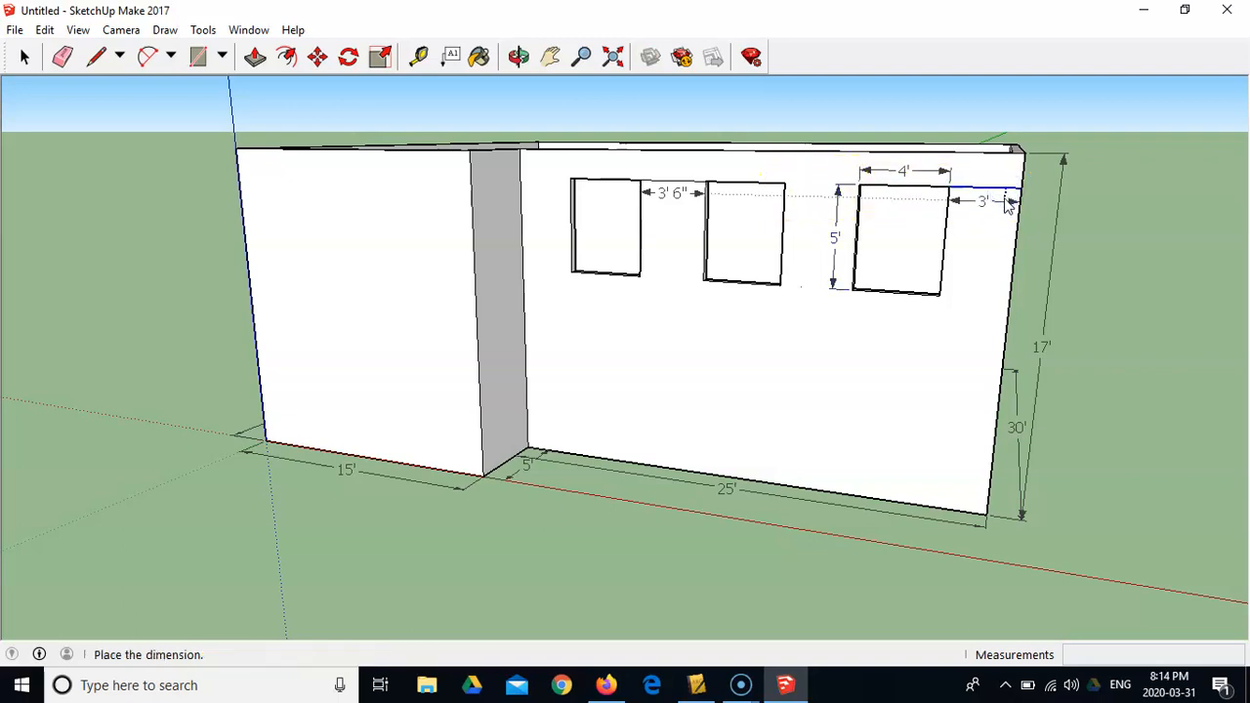
{"action": "left_click", "coordinate": [1008, 201]}
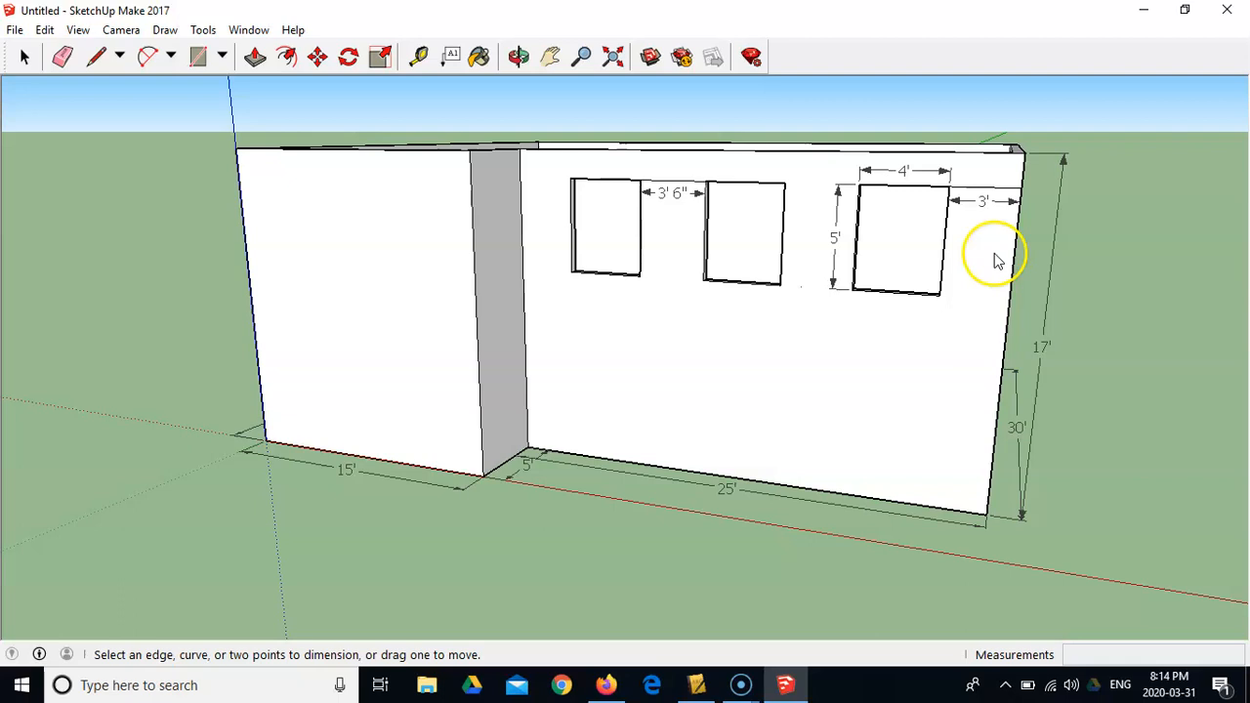
Dimension the same two lines above them, with the corner spacing aligned to the outer window's 4' width dimension
{"action": "left_click", "coordinate": [965, 187]}
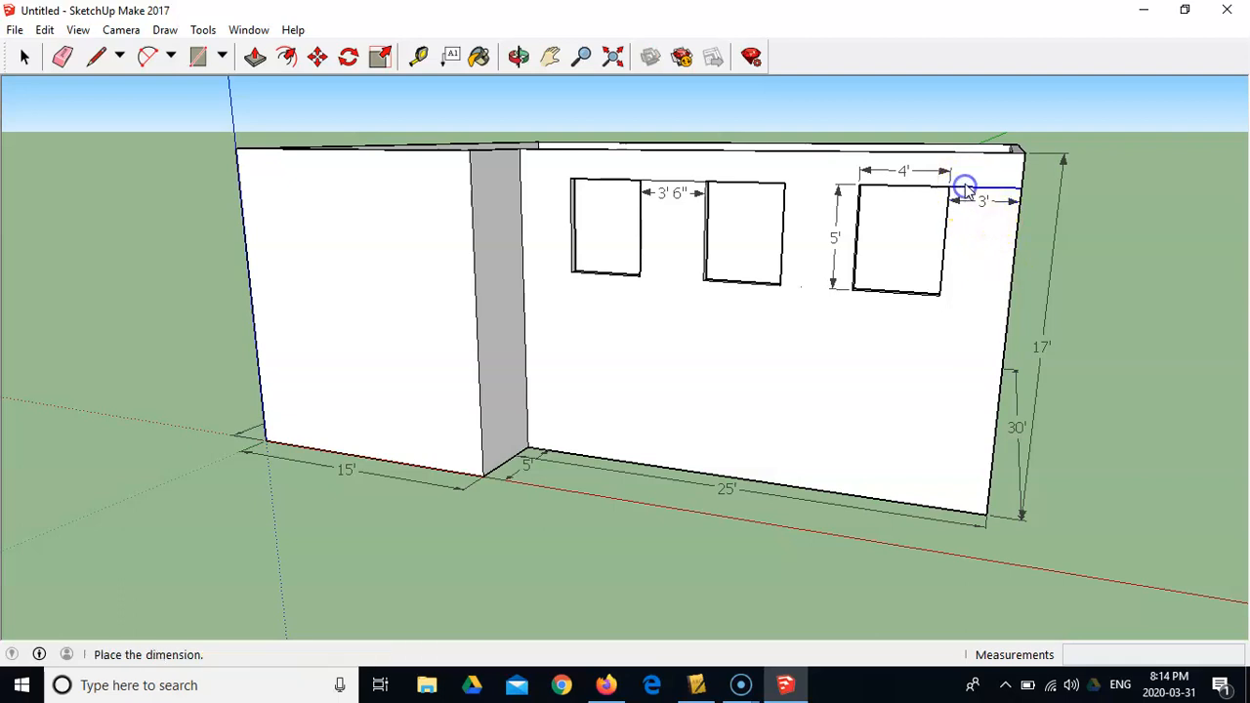
{"action": "left_click", "coordinate": [969, 186]}
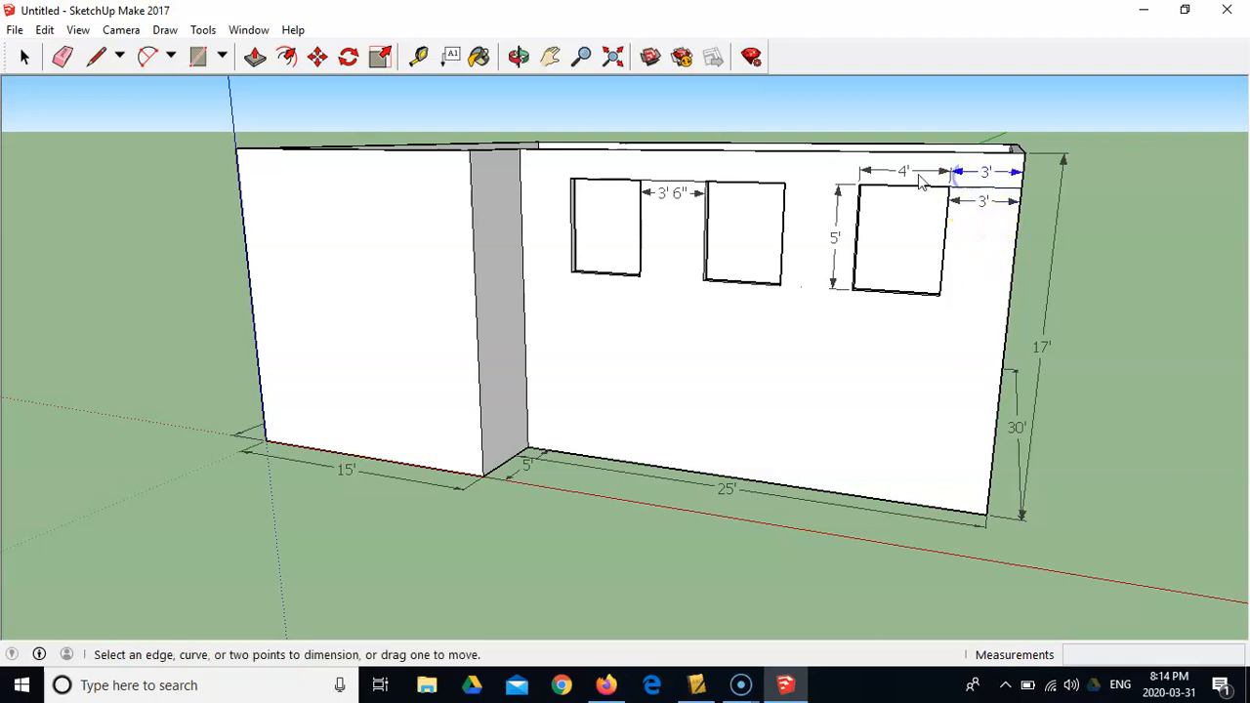
{"action": "left_click", "coordinate": [692, 184]}
{"action": "left_click", "coordinate": [697, 167]}
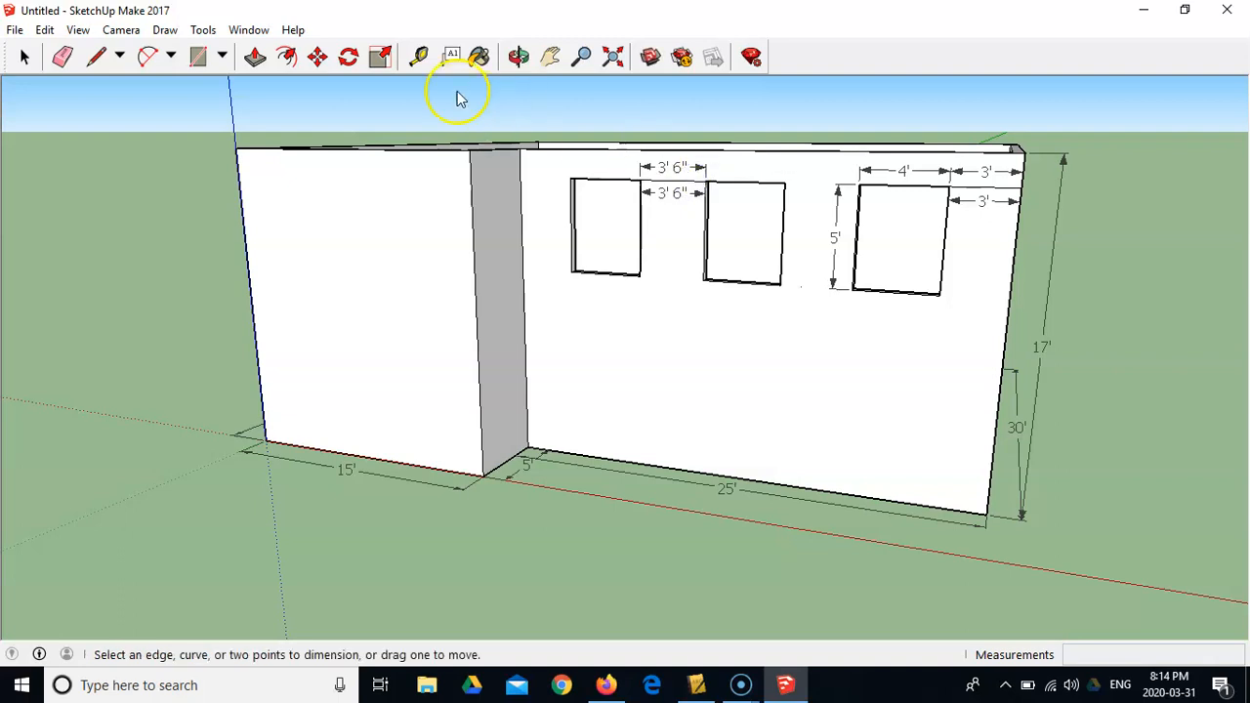
Erase the two duplicate spacing dimensions located below the lines
{"action": "left_click", "coordinate": [61, 53]}
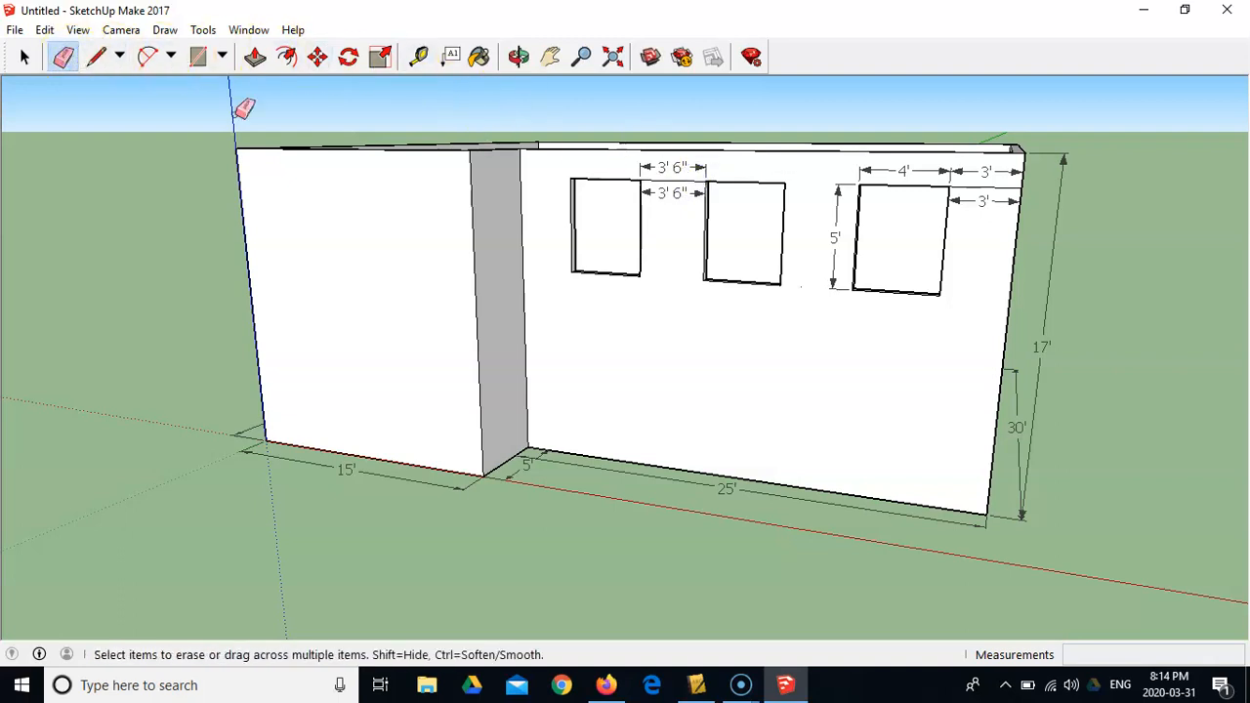
{"action": "left_click", "coordinate": [679, 192]}
{"action": "left_click", "coordinate": [963, 198]}
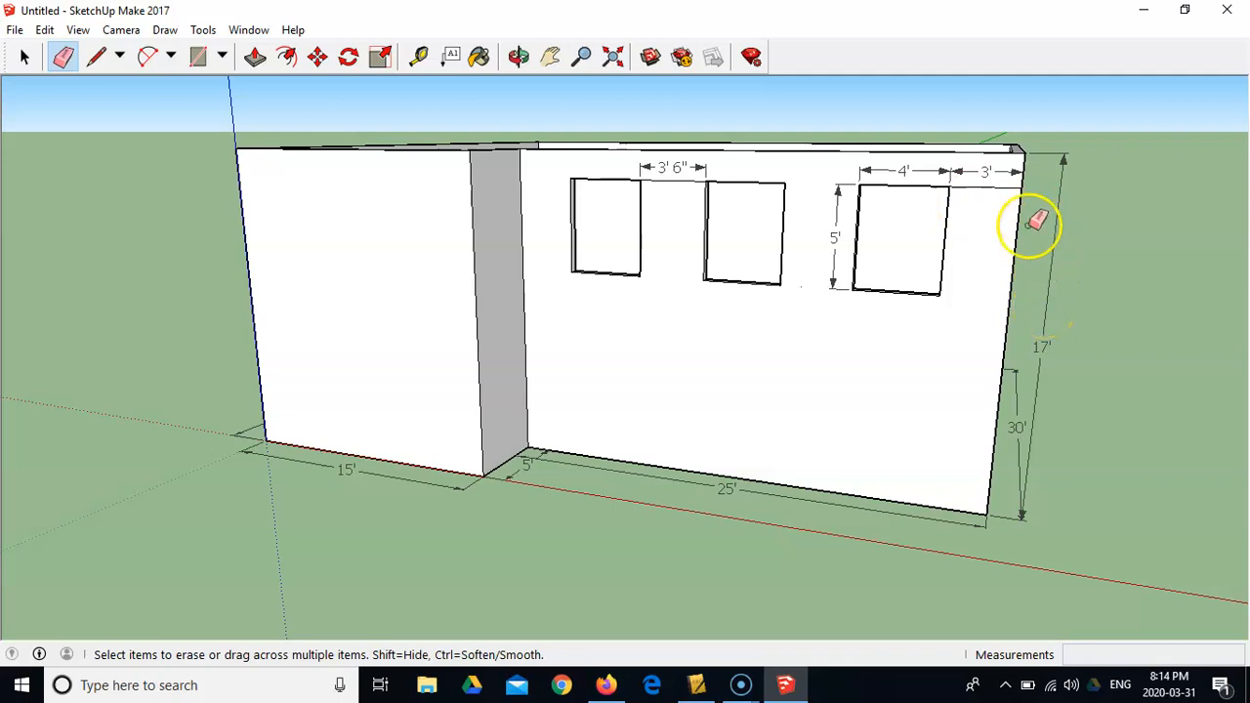
Dimension the outer corner edge from the wall top down to the window-top line, placing the dimension on the side wall
{"action": "left_click", "coordinate": [166, 30]}
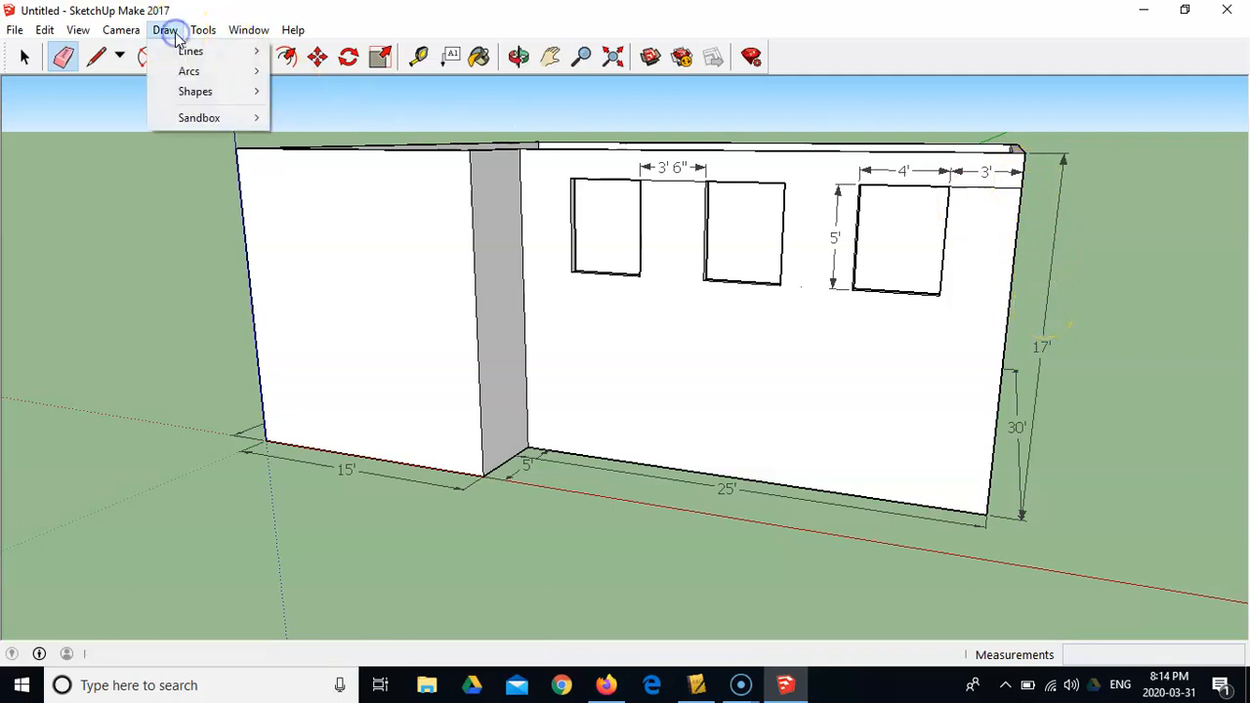
{"action": "mouse_move", "coordinate": [144, 39]}
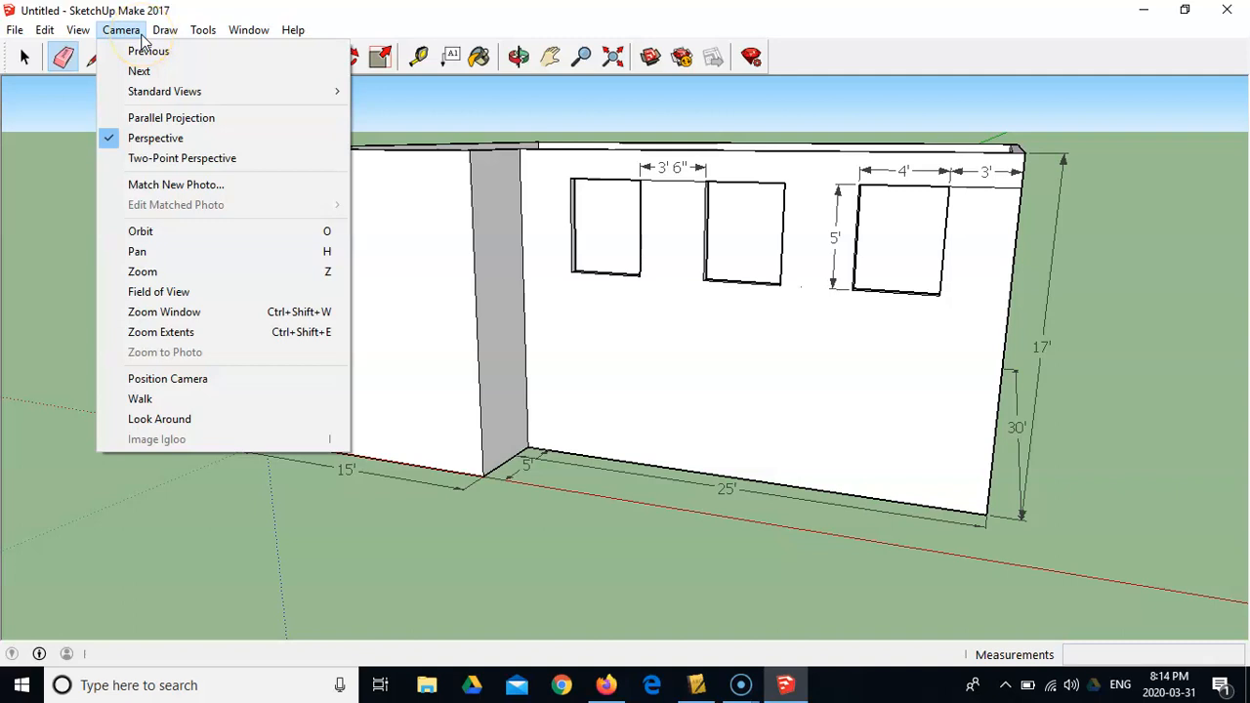
{"action": "mouse_move", "coordinate": [202, 31]}
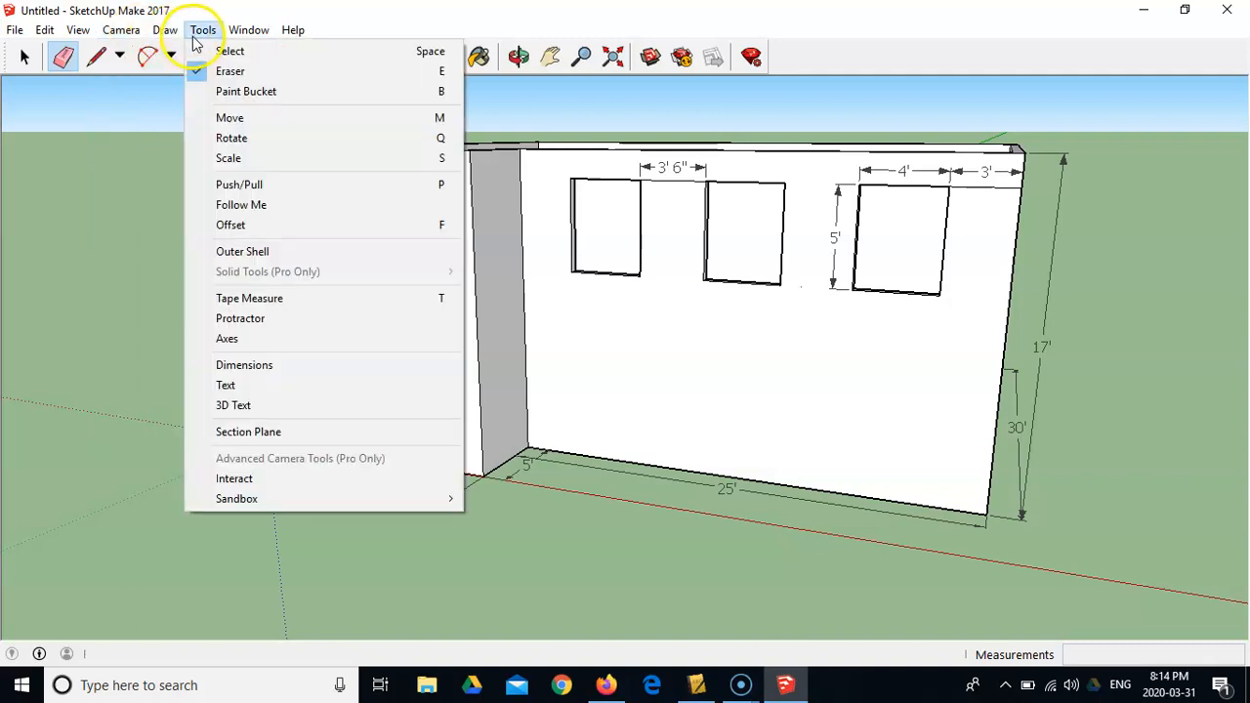
{"action": "left_click", "coordinate": [250, 368]}
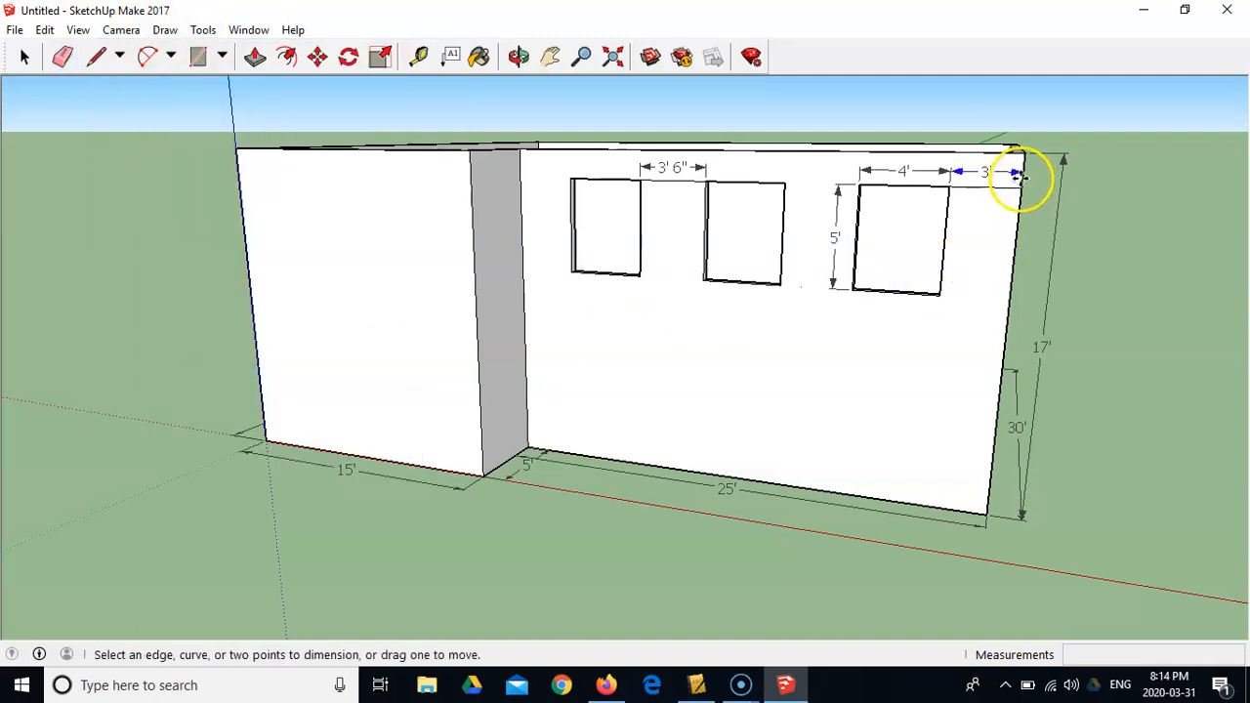
{"action": "middle_click_drag", "start_coordinate": [1022, 181], "coordinate": [974, 187]}
{"action": "scroll", "coordinate": [977, 189], "scroll_direction": "up", "scroll_amount": 5}
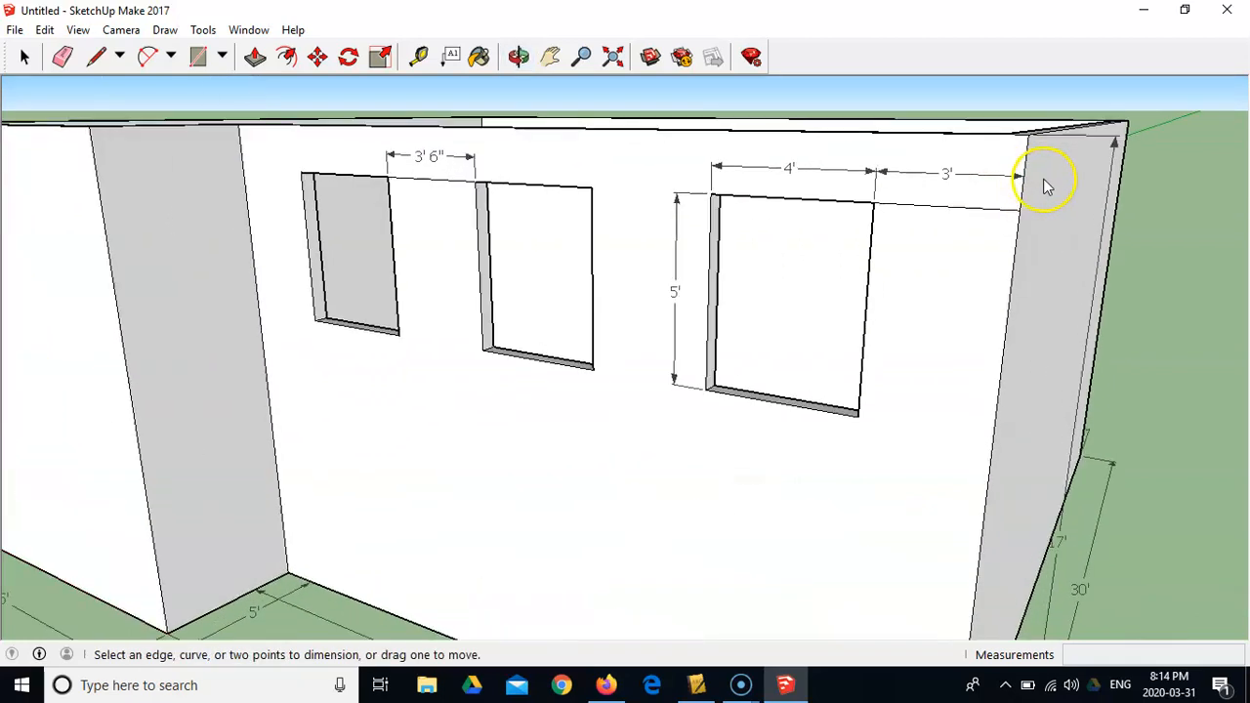
{"action": "left_click", "coordinate": [1028, 164]}
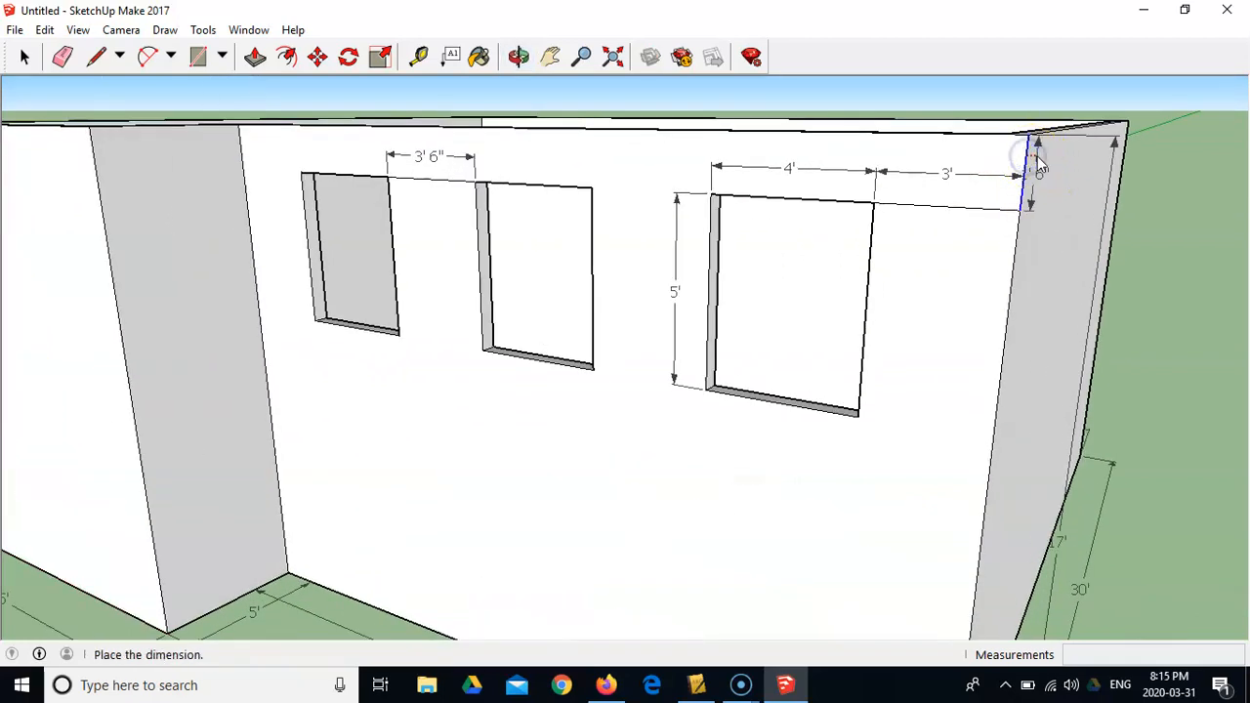
{"action": "left_click", "coordinate": [1044, 164]}
Draw a 3' horizontal line on the 30' side wall, starting where the window-top line meets the outer corner edge
{"action": "middle_click_drag", "start_coordinate": [1066, 279], "coordinate": [929, 277]}
{"action": "scroll", "coordinate": [929, 278], "scroll_direction": "down", "scroll_amount": 2}
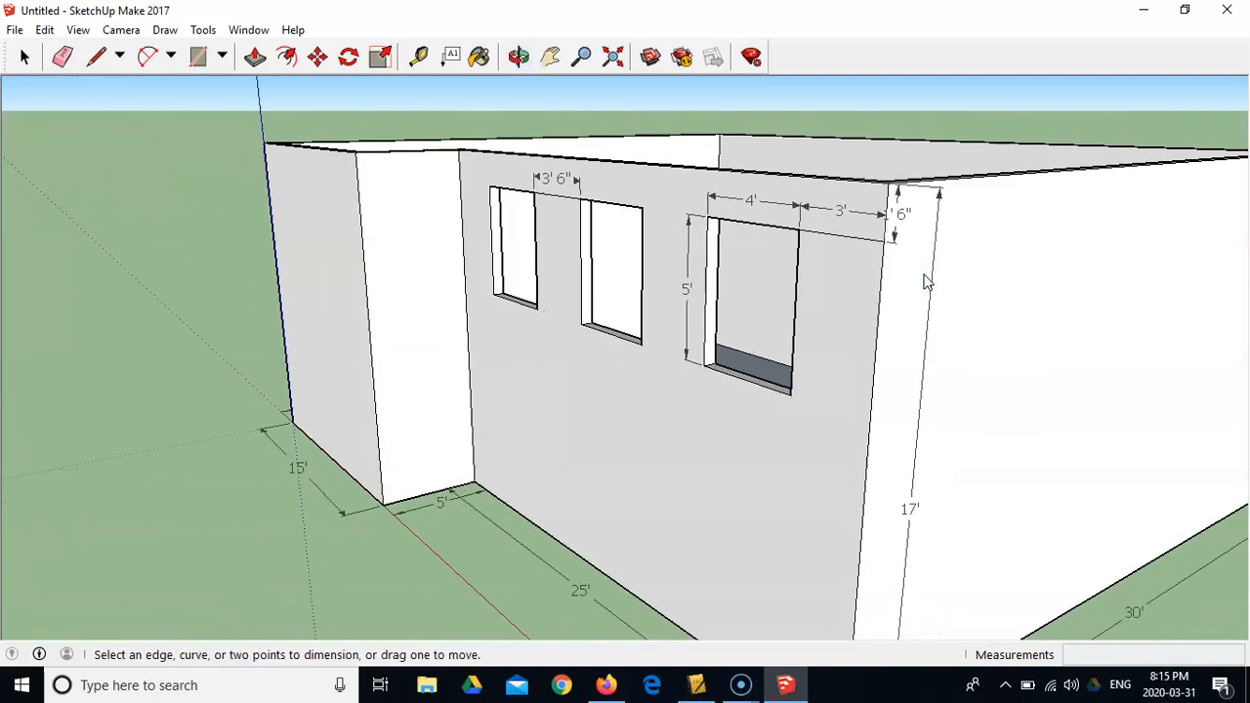
{"action": "scroll", "coordinate": [923, 274], "scroll_direction": "down", "scroll_amount": 1}
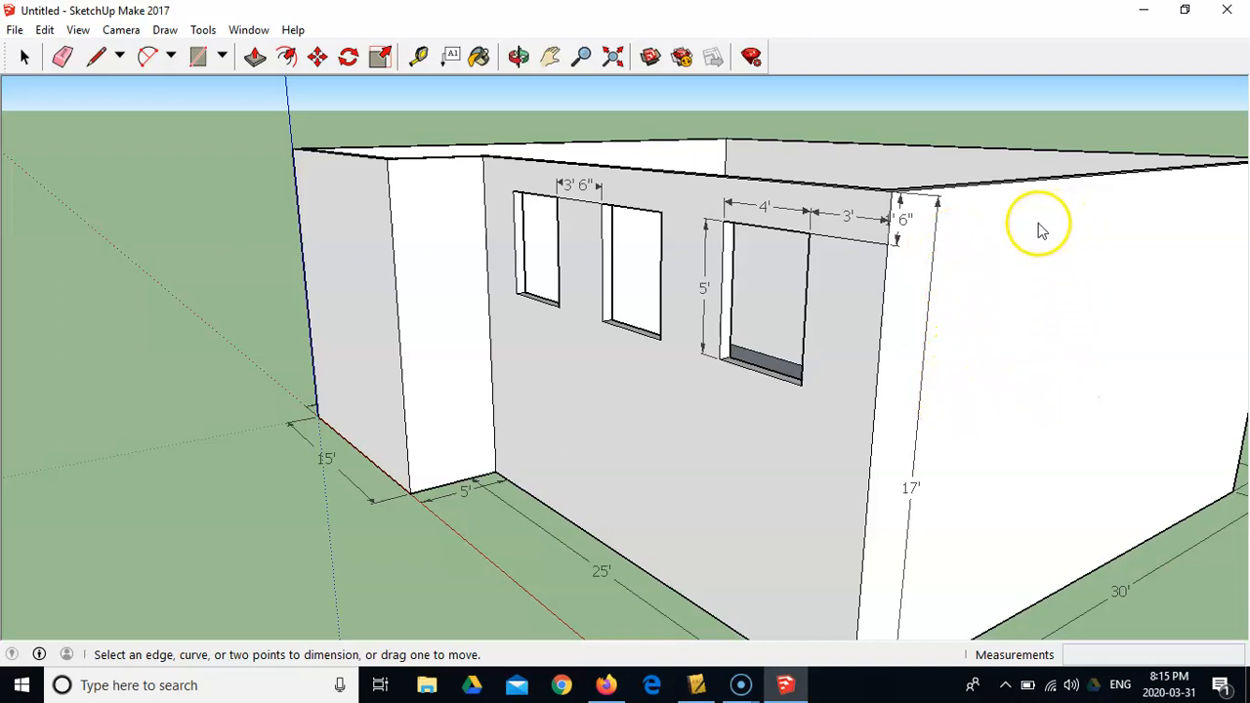
{"action": "left_click", "coordinate": [97, 57]}
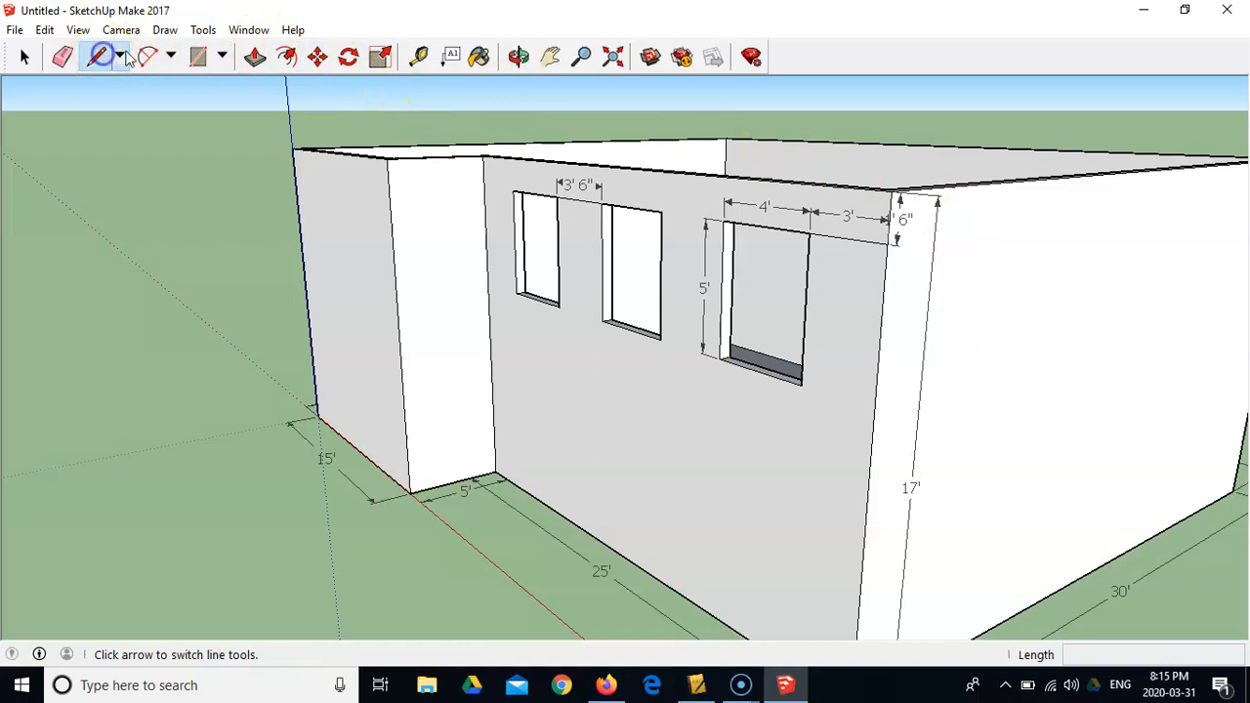
{"action": "left_click", "coordinate": [887, 243]}
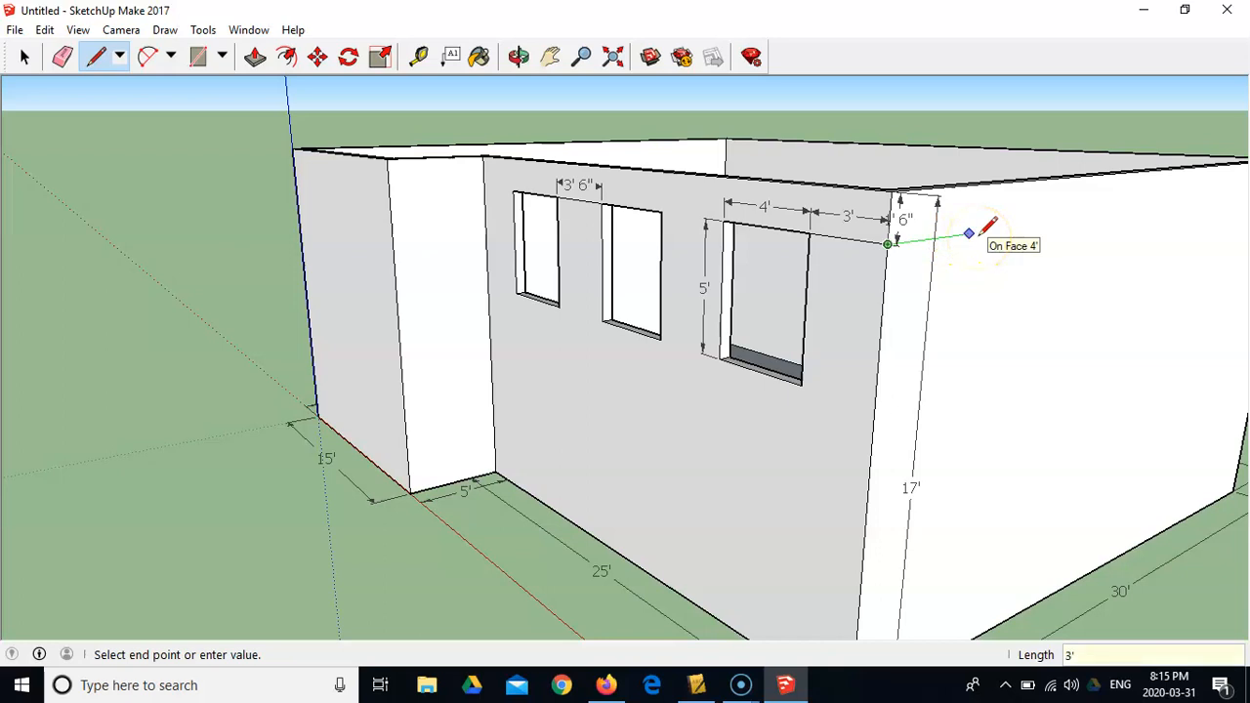
{"action": "key", "text": "Return"}
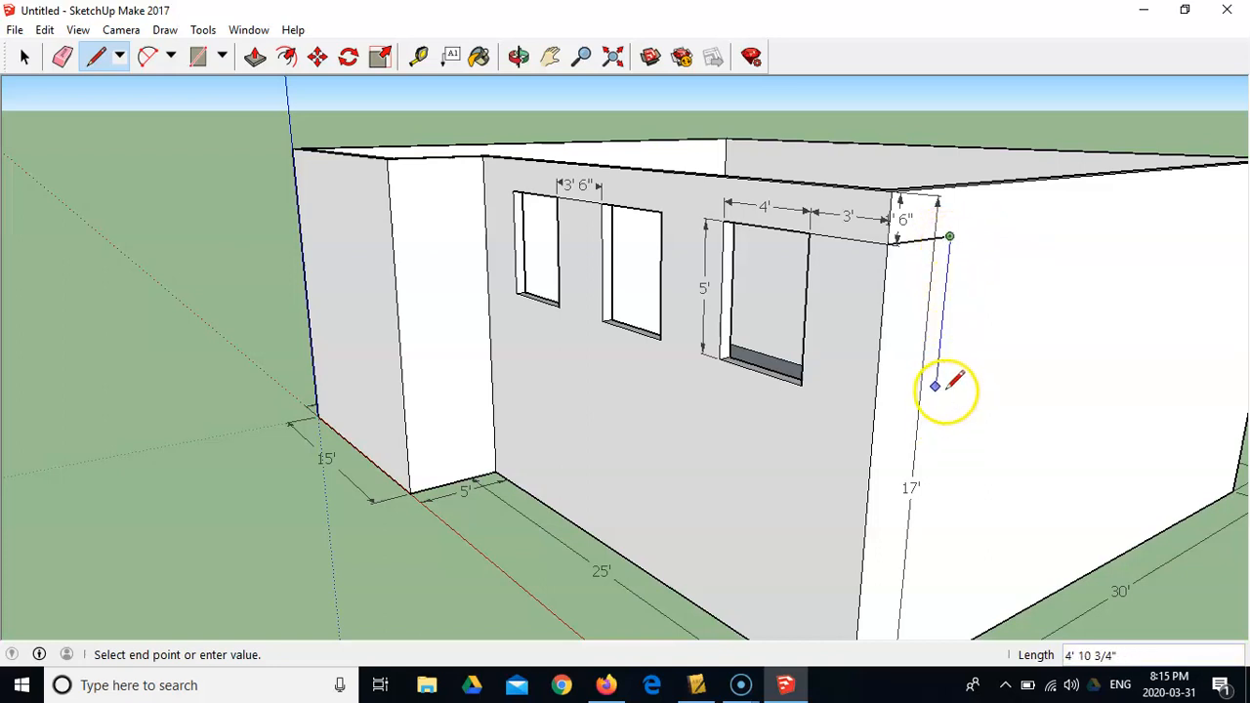
Outline a window 4' wide and 5' high on the side wall from the end of the 3' line
{"action": "key", "text": "Return"}
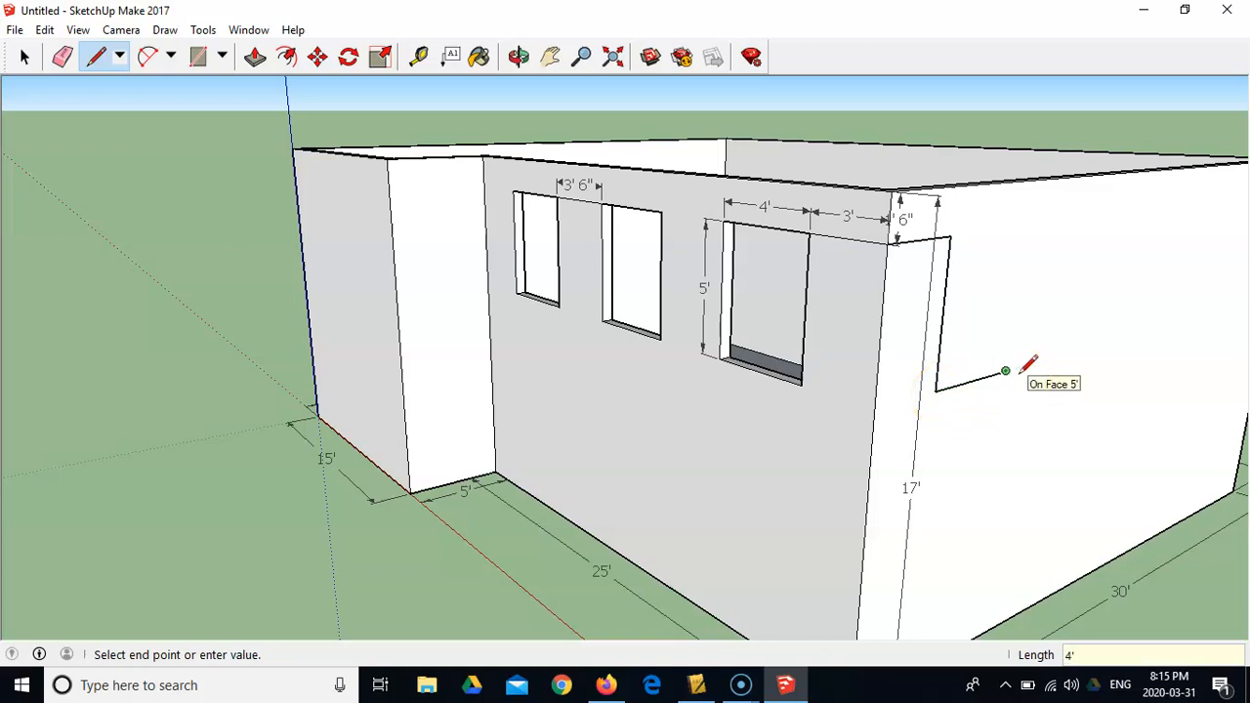
{"action": "left_click", "coordinate": [1022, 225]}
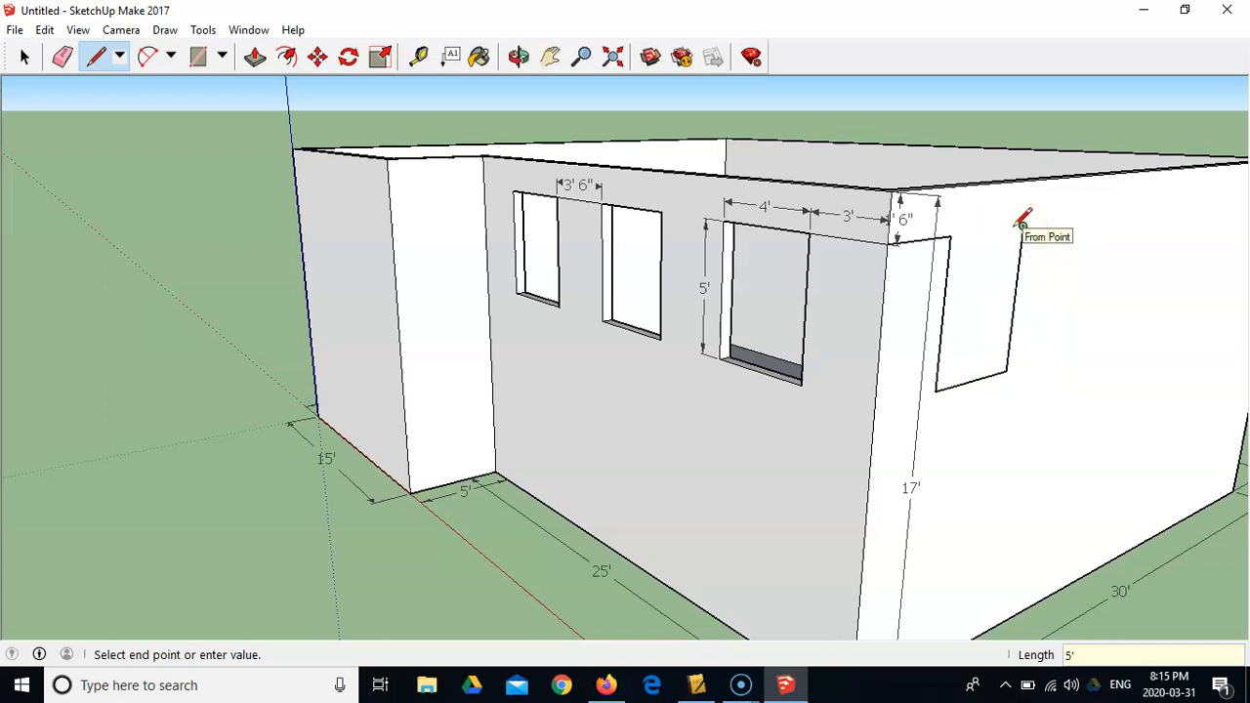
{"action": "left_click", "coordinate": [949, 236]}
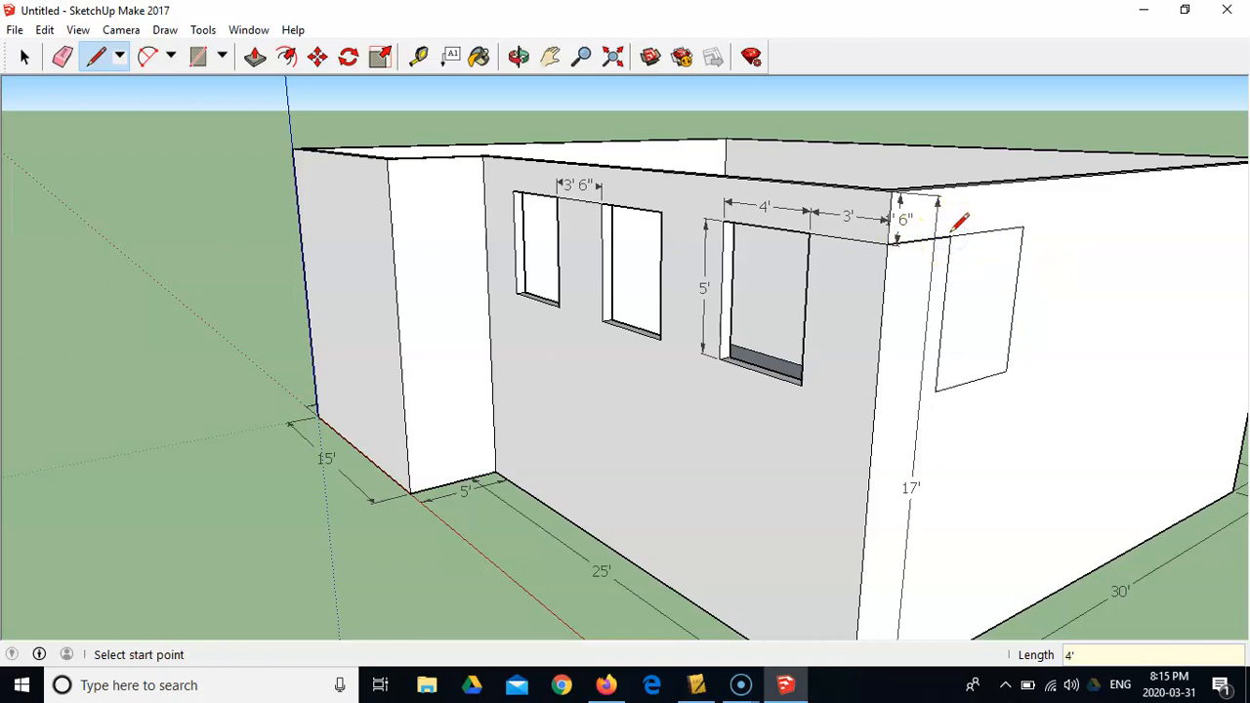
Draw a 2' line along the base of the long front wall, starting at the recessed corner
{"action": "mouse_move", "coordinate": [1019, 343]}
{"action": "middle_mouse_down"}
{"action": "mouse_move", "coordinate": [1081, 282]}
{"action": "mouse_move", "coordinate": [1138, 274]}
{"action": "mouse_move", "coordinate": [1166, 299]}
{"action": "mouse_move", "coordinate": [1111, 326]}
{"action": "mouse_move", "coordinate": [918, 321]}
{"action": "mouse_move", "coordinate": [759, 307]}
{"action": "mouse_move", "coordinate": [759, 285]}
{"action": "mouse_move", "coordinate": [1095, 295]}
{"action": "middle_mouse_up"}
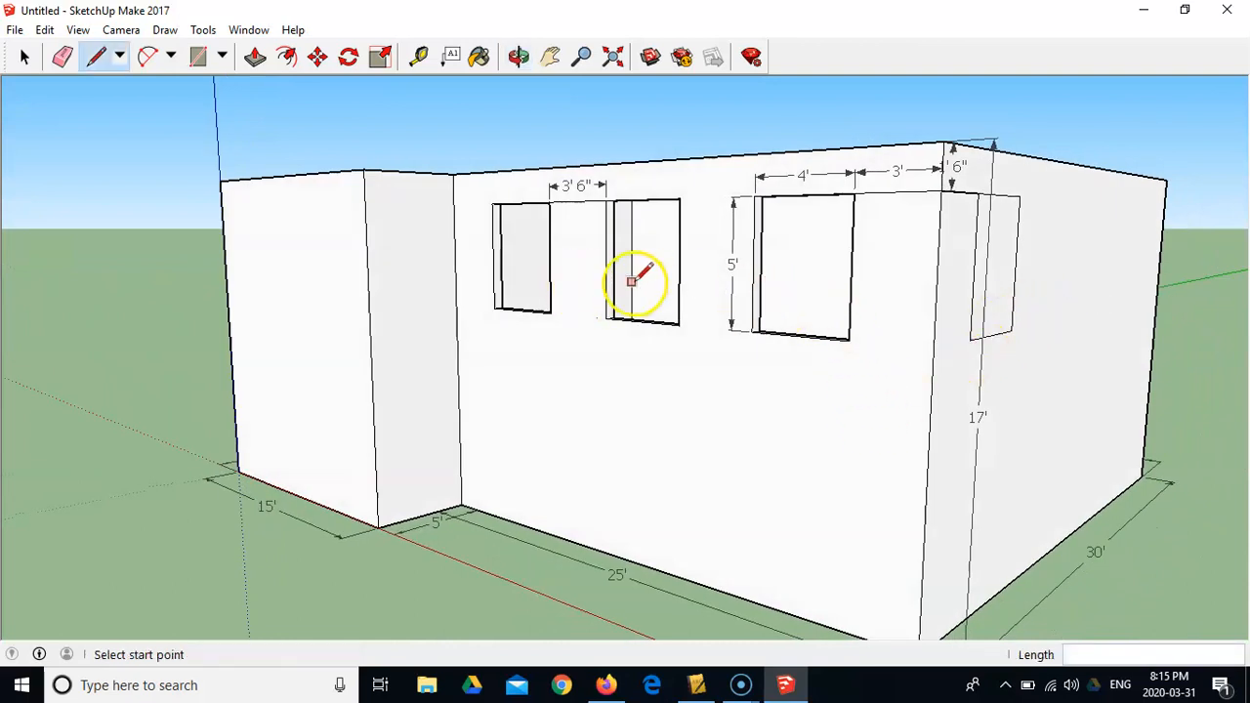
{"action": "scroll", "coordinate": [636, 279], "scroll_direction": "down", "scroll_amount": 1}
{"action": "scroll", "coordinate": [636, 280], "scroll_direction": "down", "scroll_amount": 1}
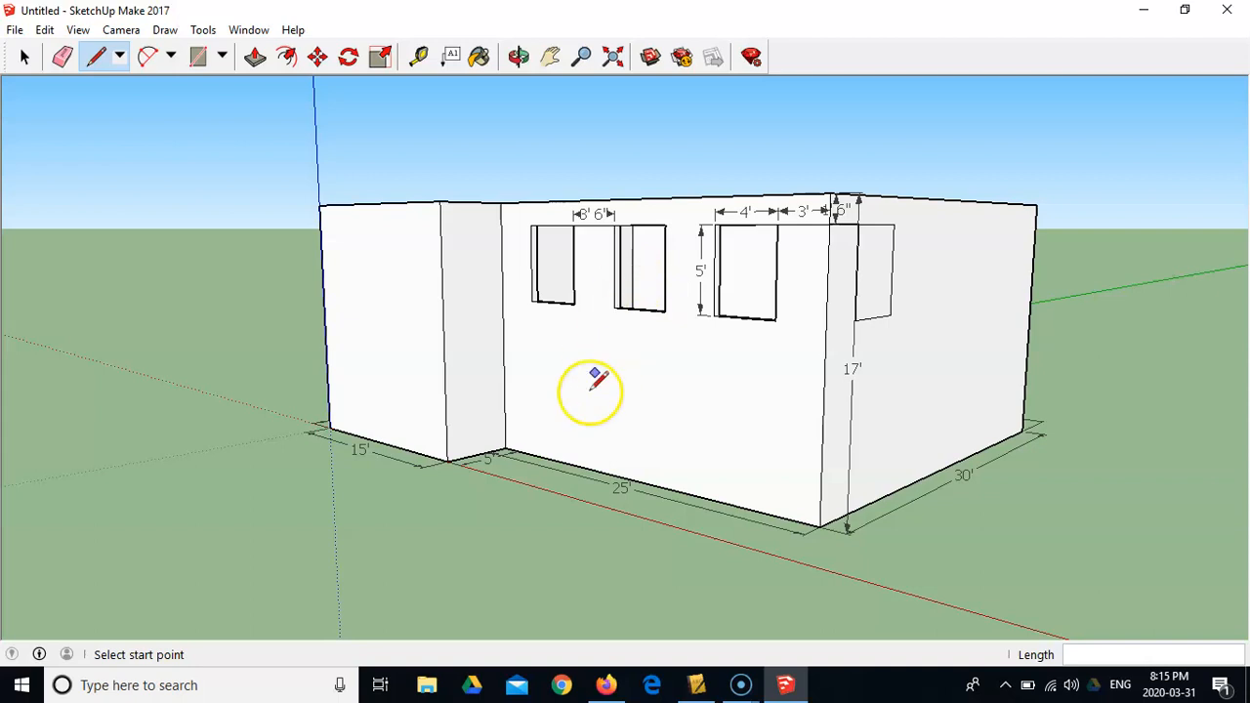
{"action": "middle_click_drag", "start_coordinate": [569, 422], "coordinate": [662, 399]}
{"action": "scroll", "coordinate": [547, 410], "scroll_direction": "up", "scroll_amount": 2}
{"action": "middle_click_drag", "start_coordinate": [536, 419], "coordinate": [508, 481]}
{"action": "left_click", "coordinate": [444, 486]}
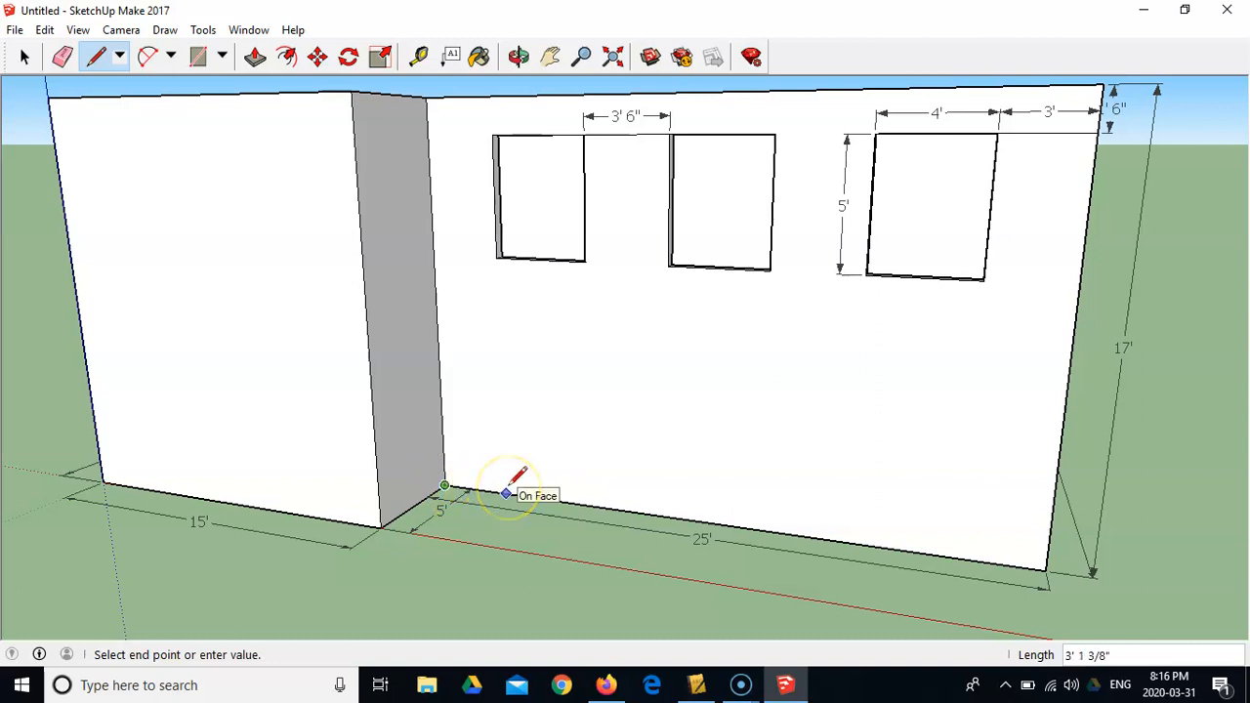
{"action": "key", "text": "Return"}
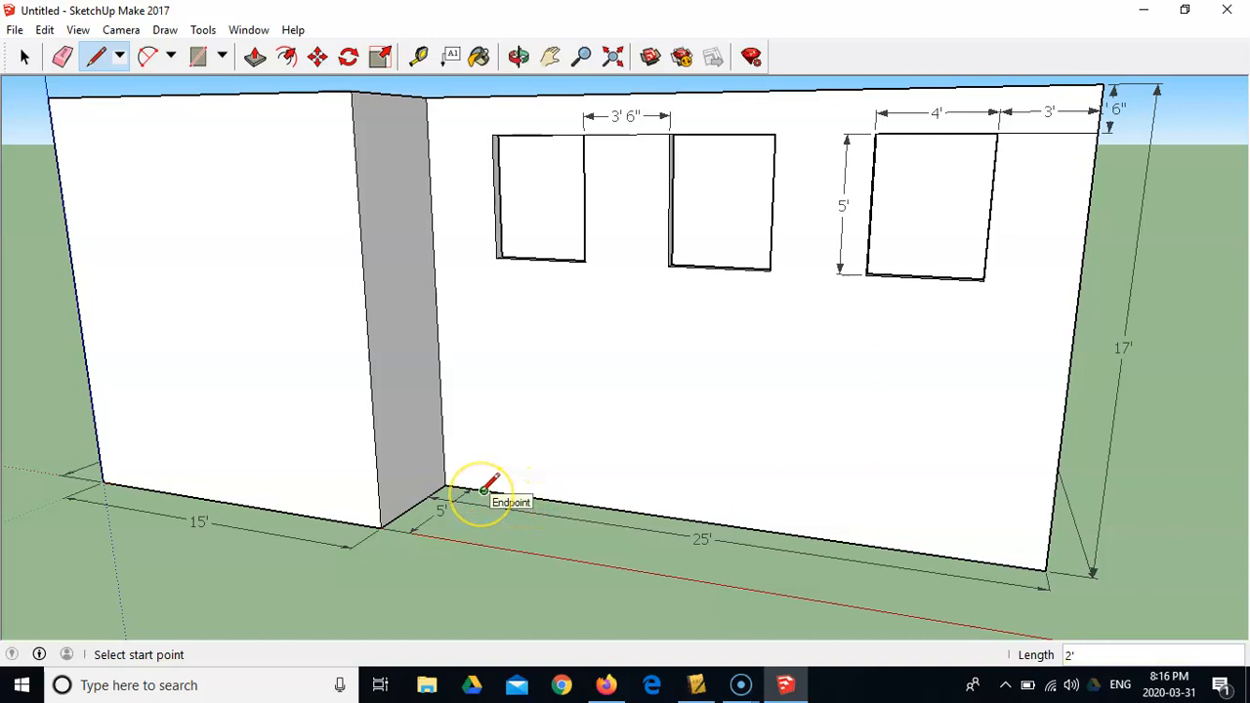
Outline a panel 7' high and 1'6" wide on the front wall, rising from the end of the 2' base line
{"action": "left_click", "coordinate": [483, 491]}
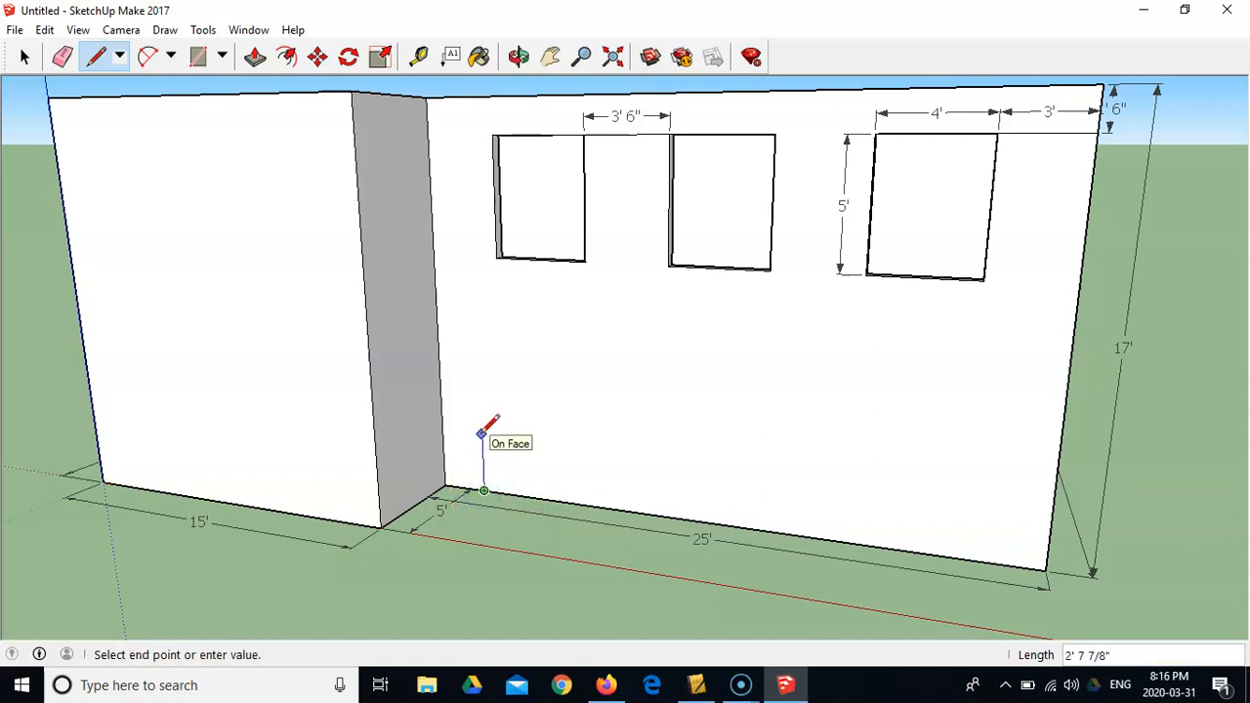
{"action": "type", "text": "7'"}
{"action": "key", "text": "Return"}
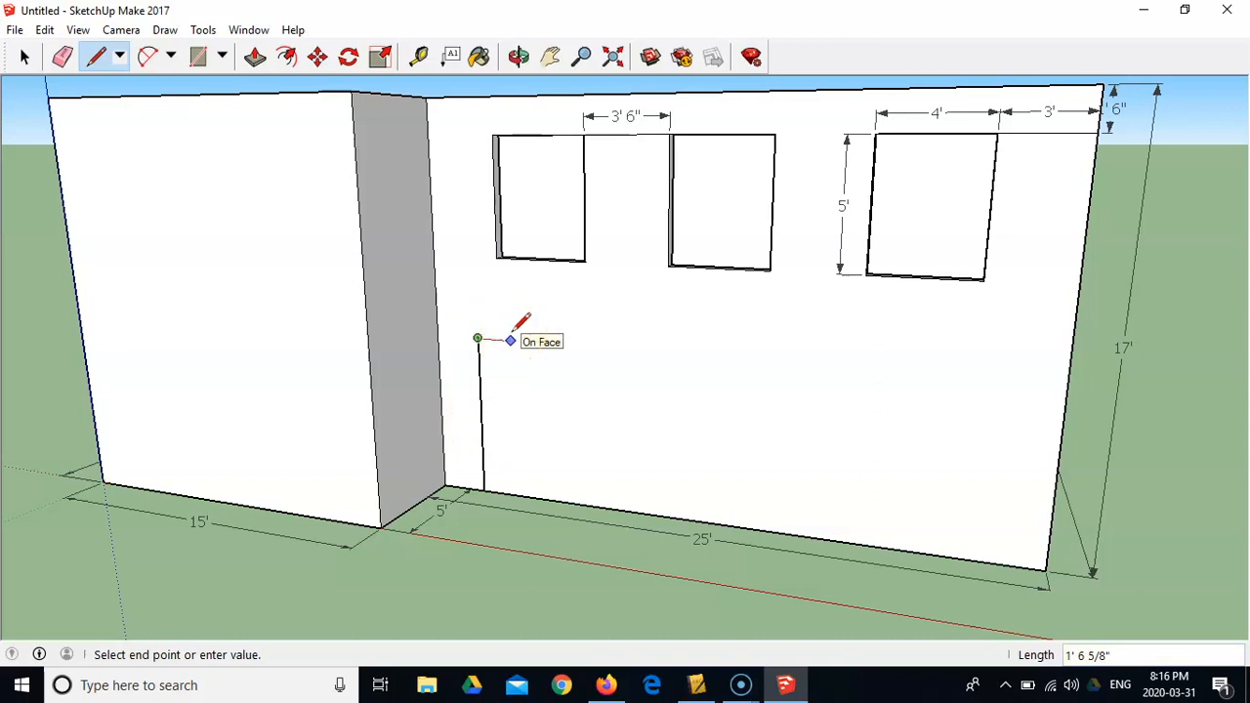
{"action": "type", "text": "1"}
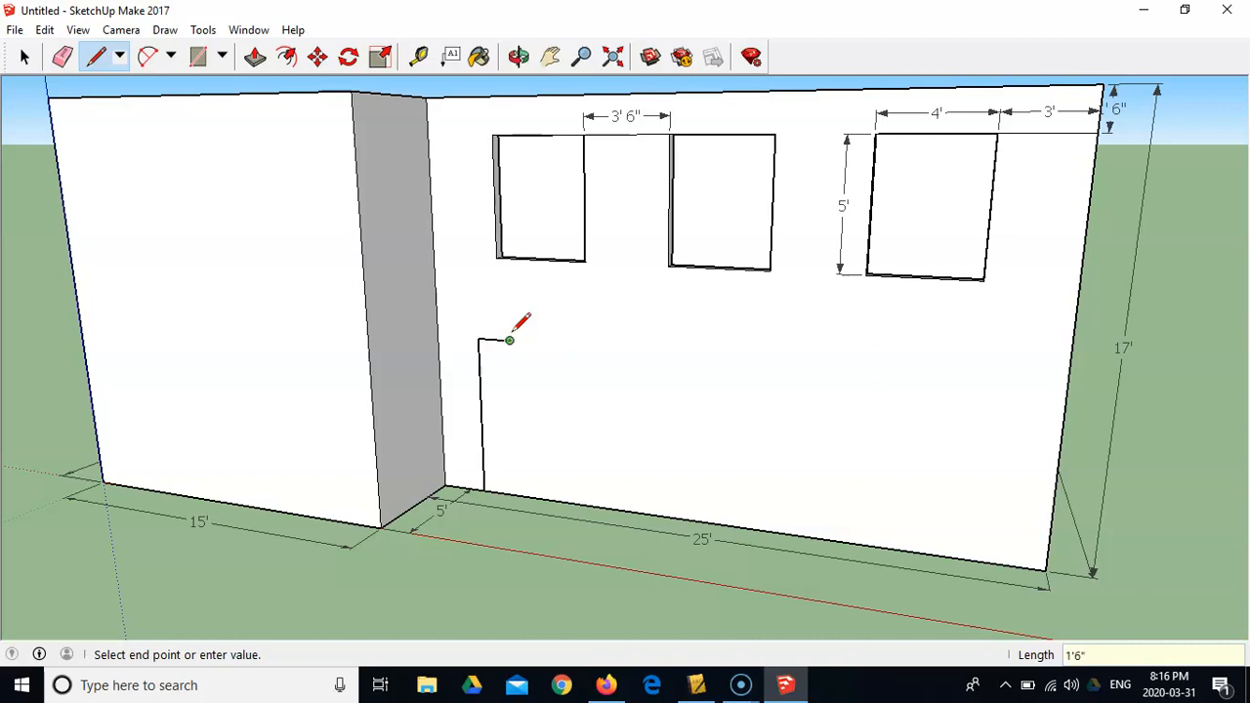
{"action": "left_click", "coordinate": [514, 492]}
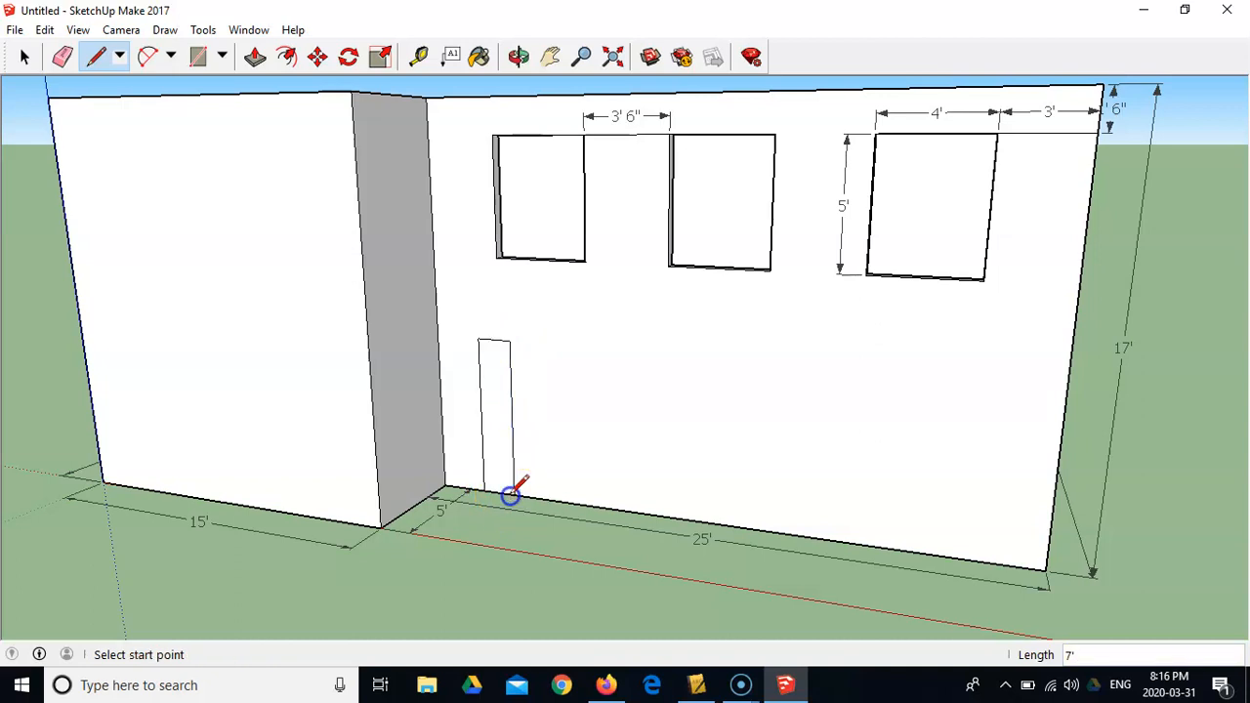
Outline an adjoining door opening 3' wide by extending the panel's top line and dropping a vertical line to the wall base
{"action": "left_click", "coordinate": [509, 340]}
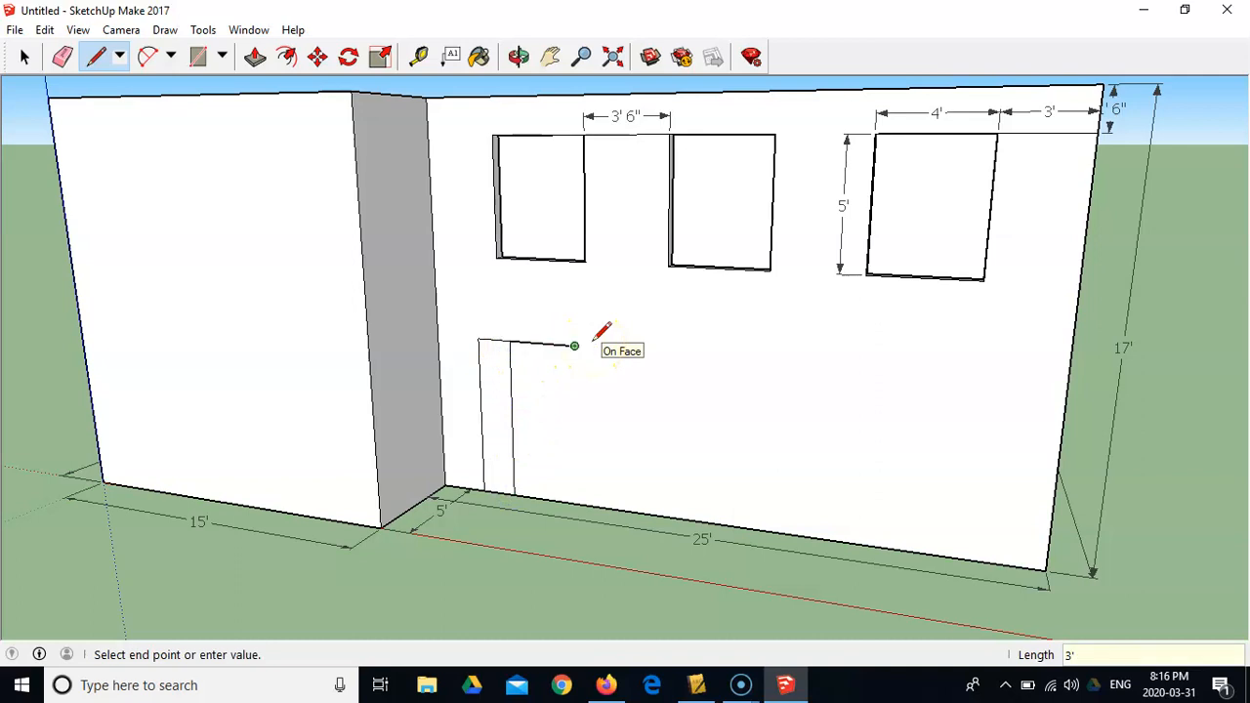
{"action": "left_click", "coordinate": [576, 346]}
{"action": "left_click", "coordinate": [575, 500]}
{"action": "left_click", "coordinate": [575, 346]}
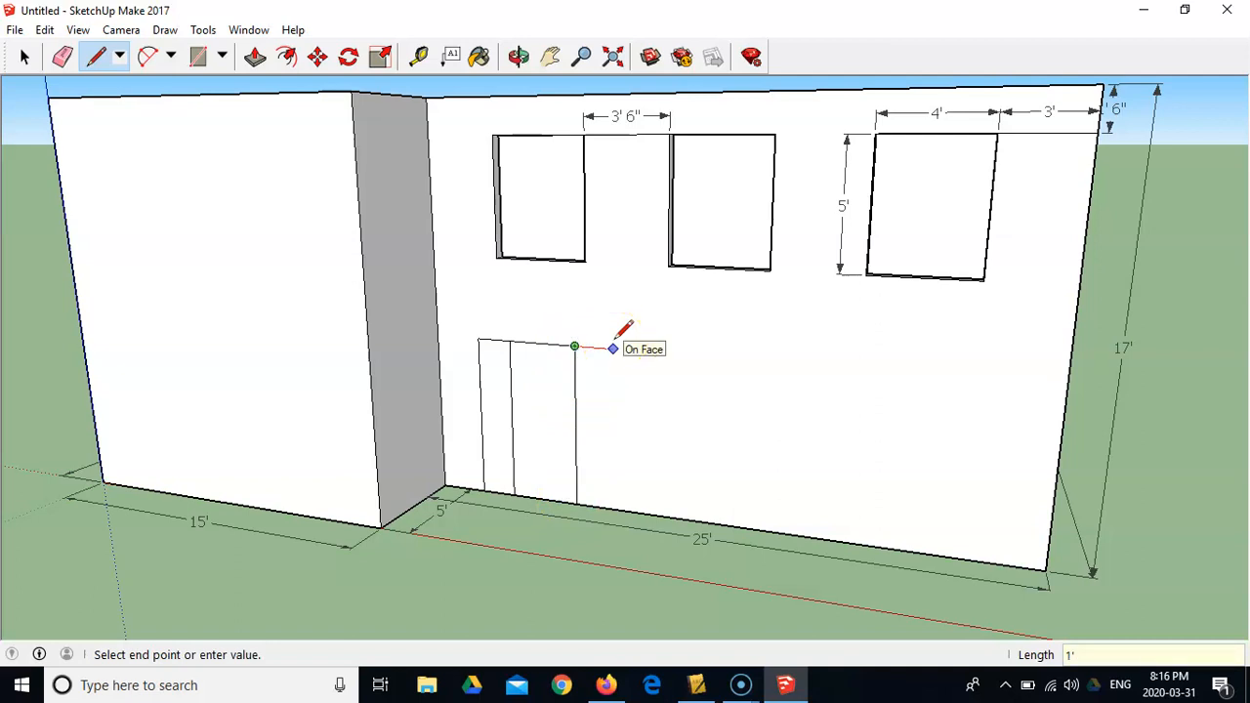
{"action": "type", "text": "\\"}
{"action": "key", "text": "Return"}
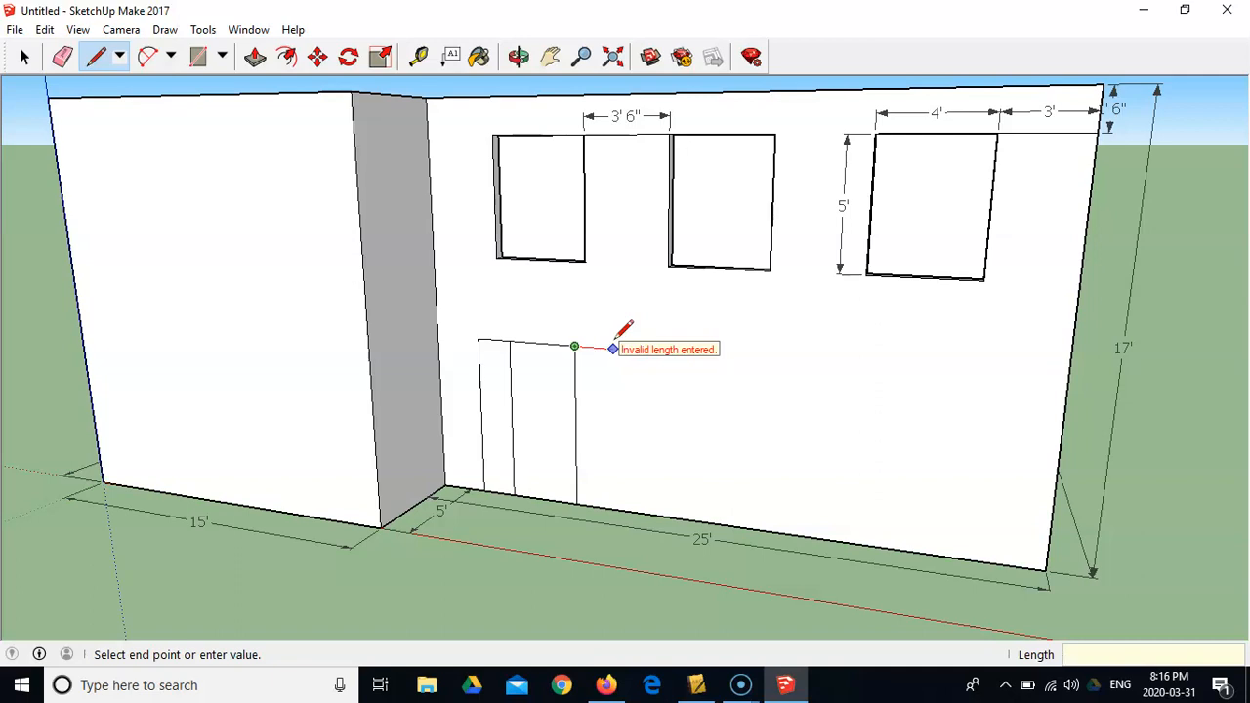
{"action": "key", "text": "Escape"}
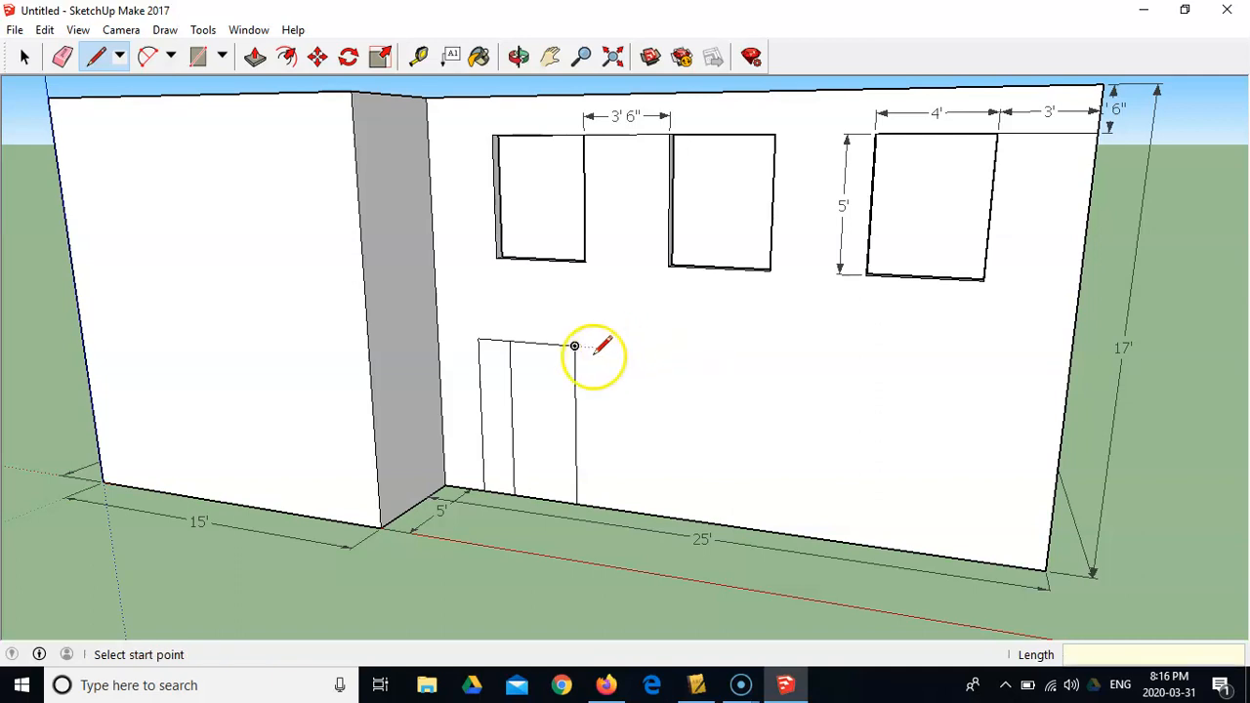
Outline a second side panel 1'6" wide beside the door by extending the top line and dropping a vertical line to the wall base
{"action": "left_click", "coordinate": [576, 346]}
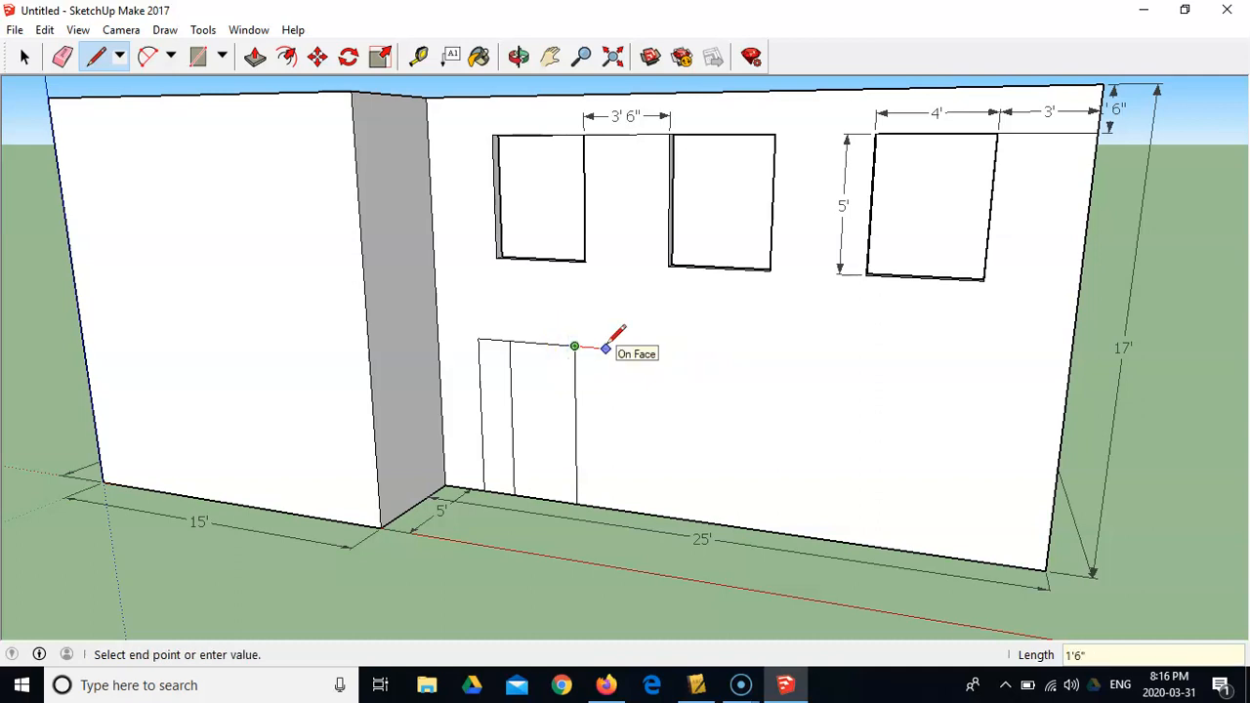
{"action": "left_click", "coordinate": [609, 348]}
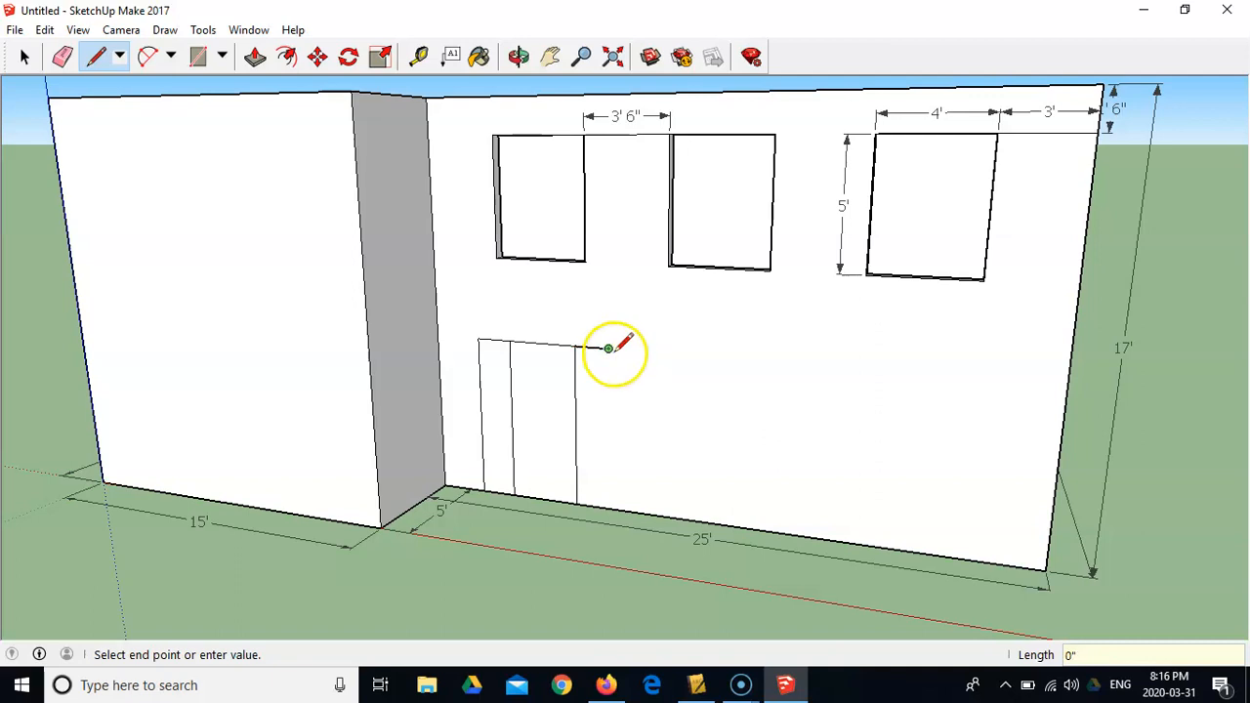
{"action": "left_click", "coordinate": [609, 504]}
{"action": "mouse_move", "coordinate": [609, 504]}
{"action": "middle_mouse_down"}
{"action": "mouse_move", "coordinate": [642, 440]}
{"action": "mouse_move", "coordinate": [714, 400]}
{"action": "mouse_move", "coordinate": [795, 410]}
{"action": "mouse_move", "coordinate": [690, 396]}
{"action": "mouse_move", "coordinate": [603, 414]}
{"action": "middle_mouse_up"}
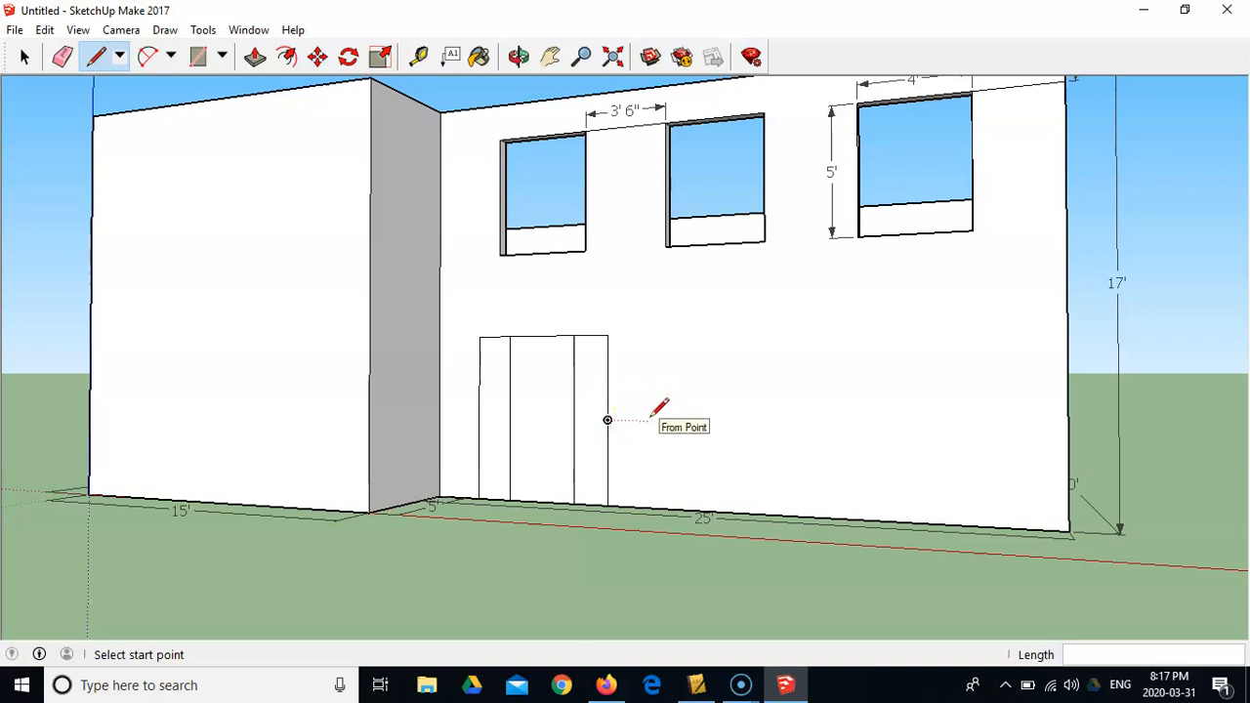
Dimension the width of the door opening, placing the dimension just above its top edge
{"action": "left_click", "coordinate": [164, 30]}
{"action": "mouse_move", "coordinate": [193, 32]}
{"action": "left_click", "coordinate": [316, 364]}
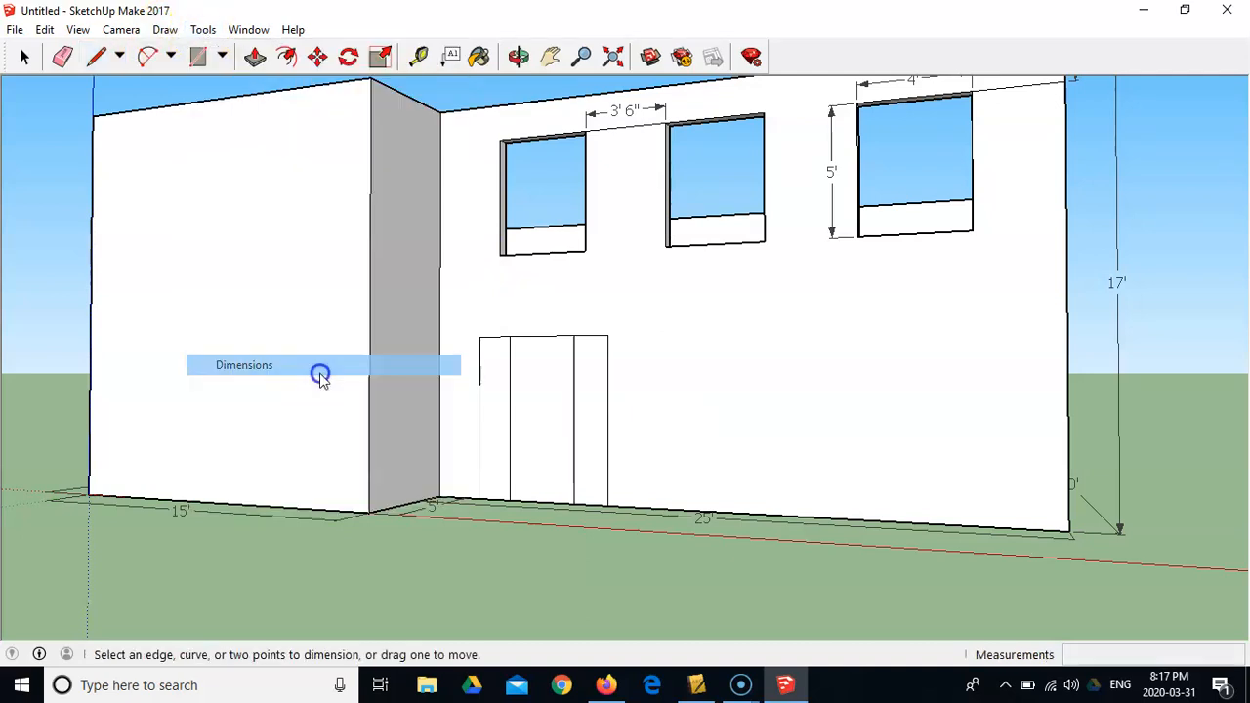
{"action": "left_click", "coordinate": [528, 336]}
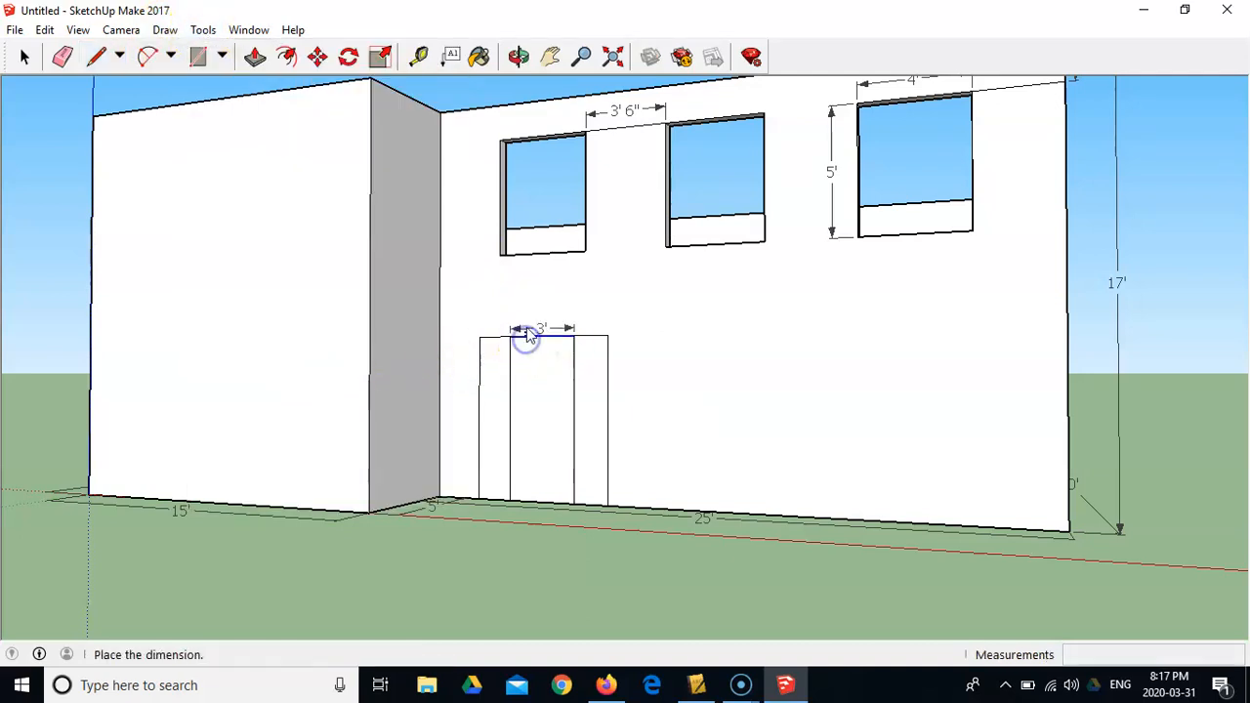
{"action": "left_click", "coordinate": [527, 324]}
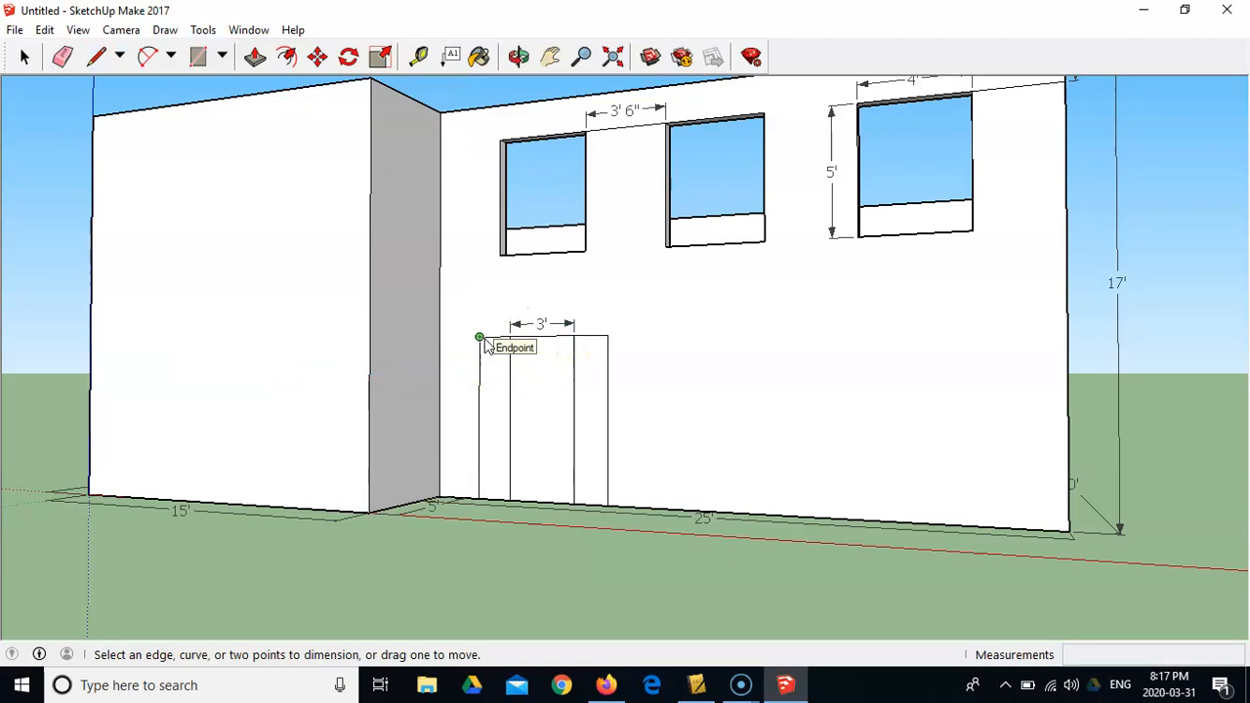
Dimension the widths of both side panels, aligning them with the door's width dimension
{"action": "scroll", "coordinate": [489, 344], "scroll_direction": "up", "scroll_amount": 5}
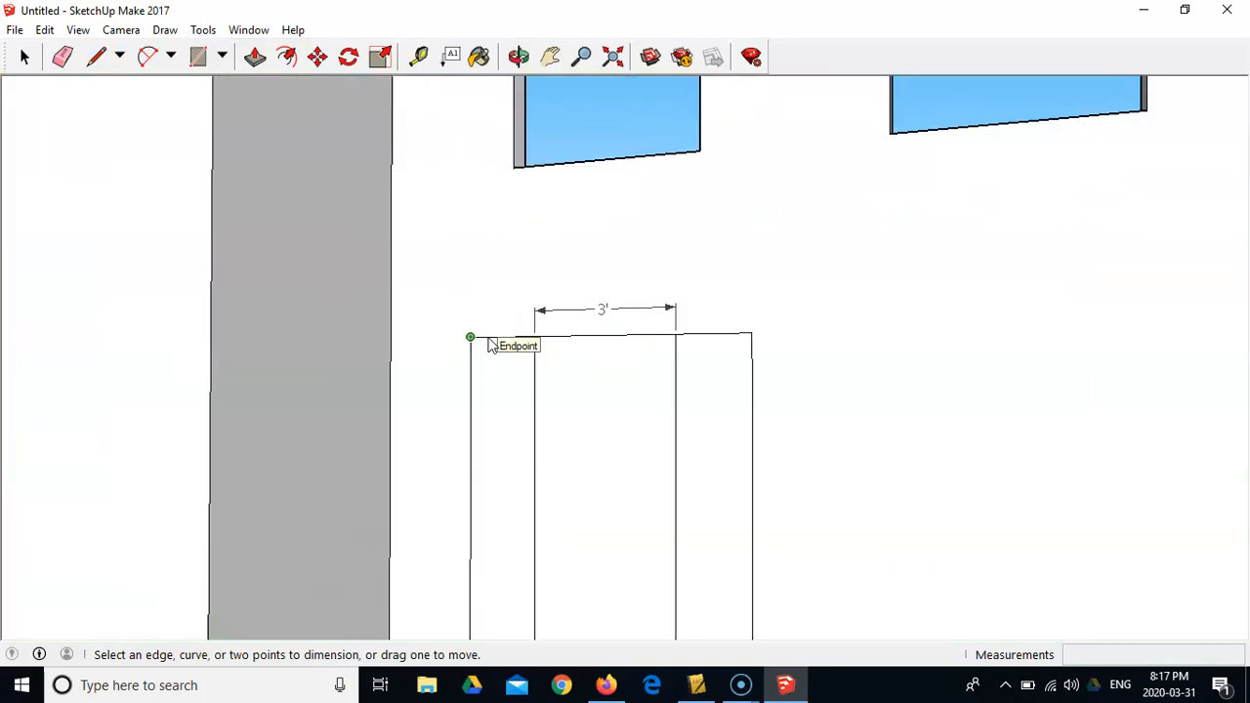
{"action": "left_click", "coordinate": [518, 340]}
{"action": "left_click", "coordinate": [527, 340]}
{"action": "left_click", "coordinate": [559, 311]}
{"action": "left_click", "coordinate": [807, 338]}
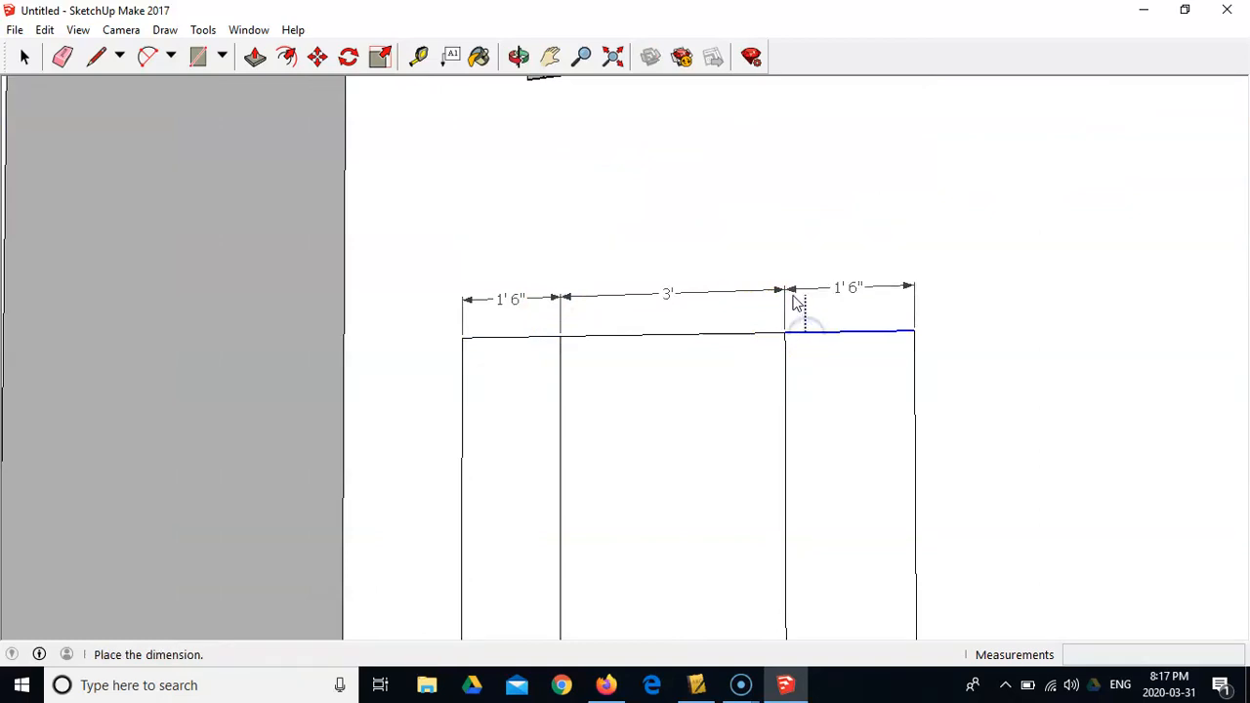
{"action": "left_click", "coordinate": [796, 293]}
Dimension the entrance's height along the outer edge of the side panel farther from the recessed corner
{"action": "left_click", "coordinate": [918, 498]}
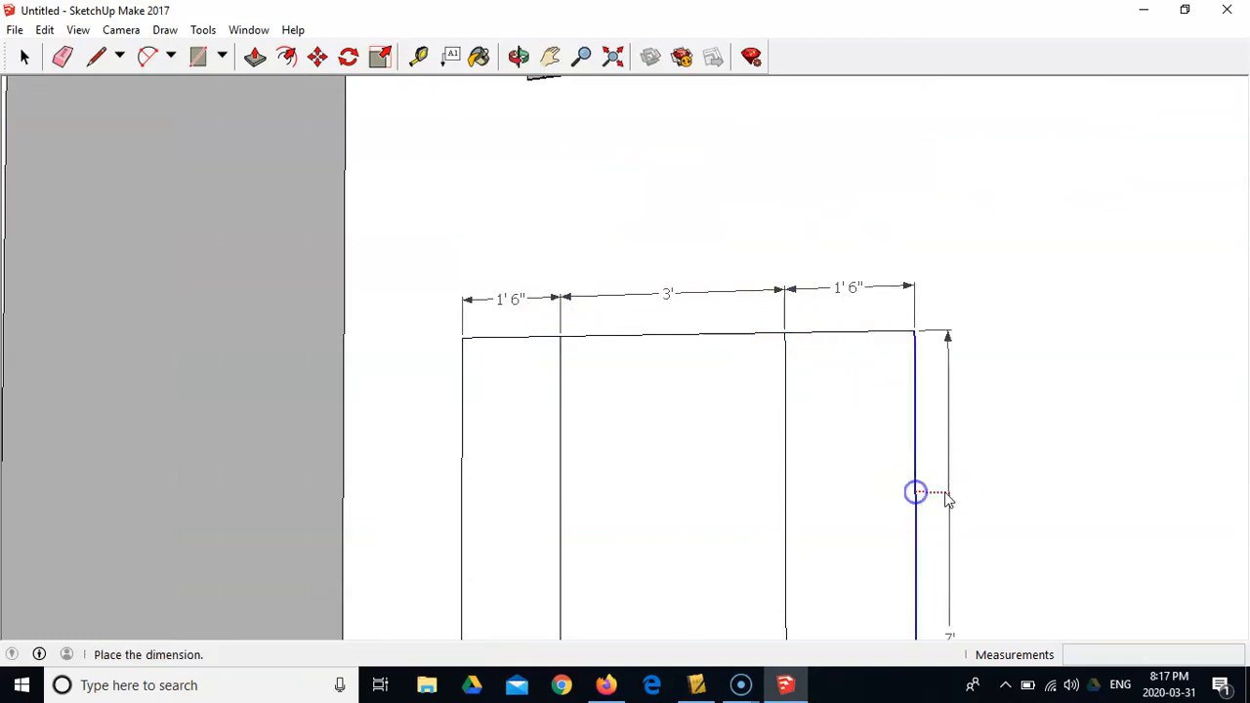
{"action": "left_click", "coordinate": [963, 497]}
{"action": "scroll", "coordinate": [963, 498], "scroll_direction": "down", "scroll_amount": 1}
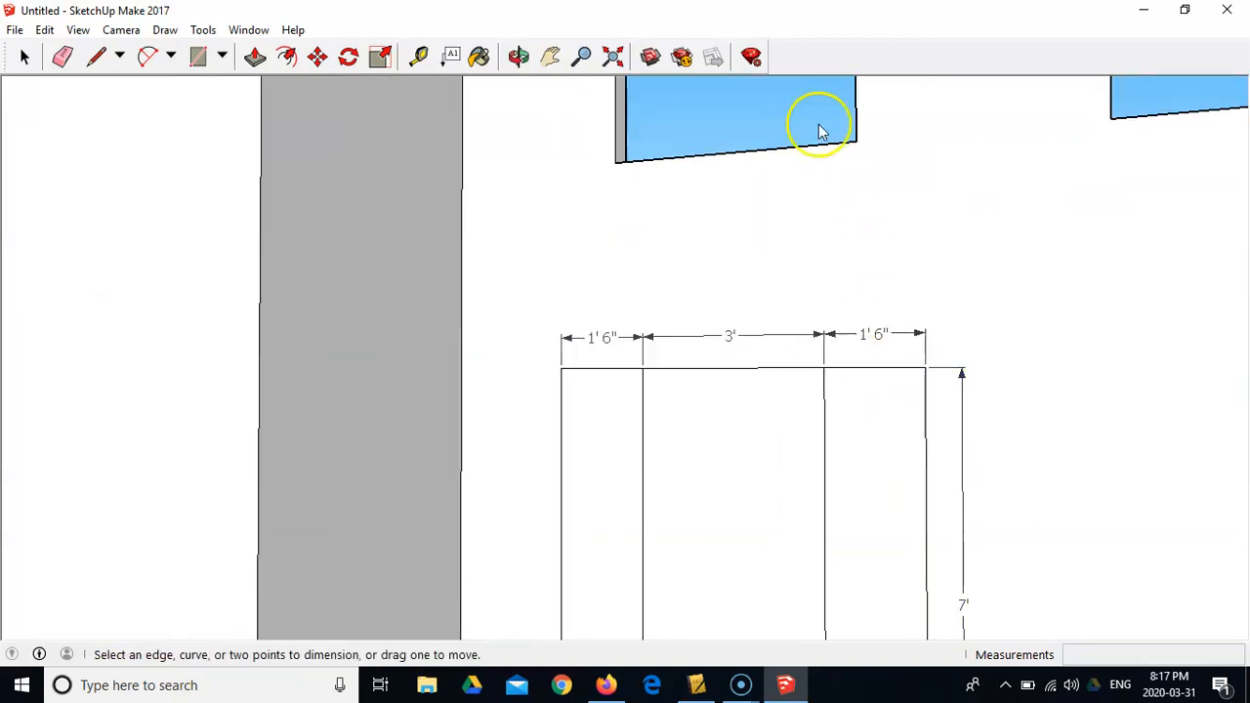
{"action": "left_click", "coordinate": [612, 56]}
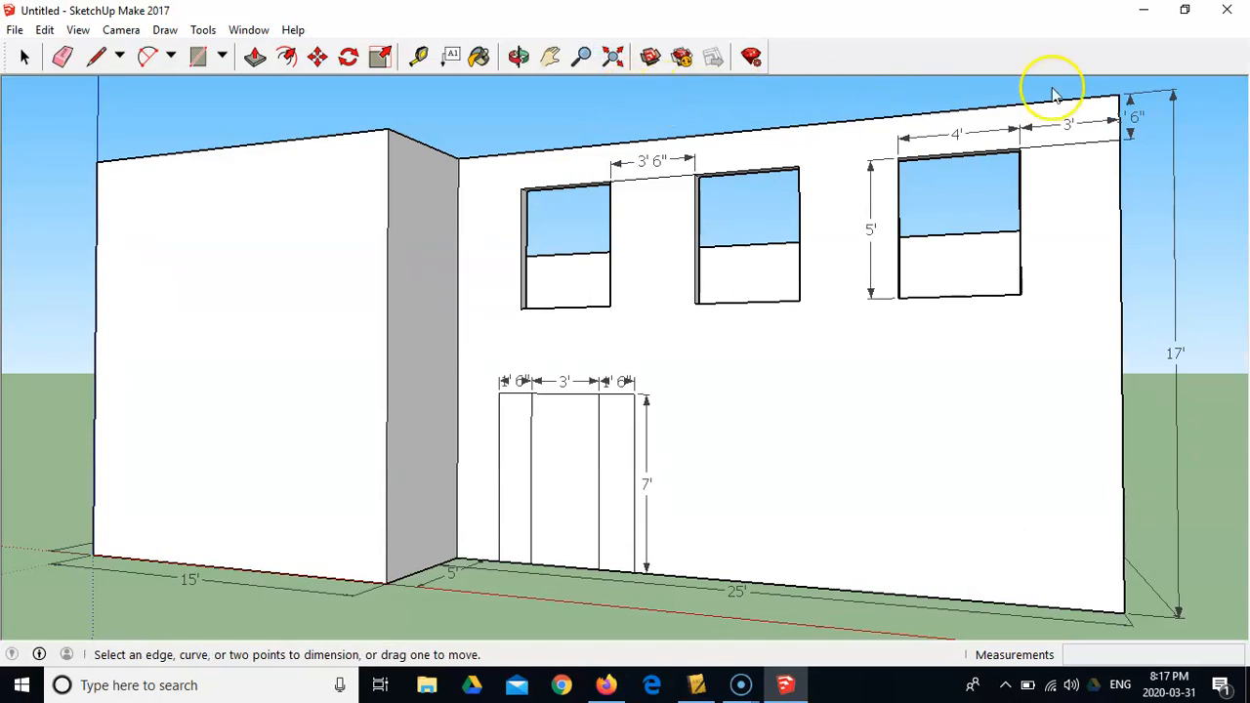
Switch to the desktop and create a new folder there named Sketchup Files
{"action": "left_click", "coordinate": [1148, 13]}
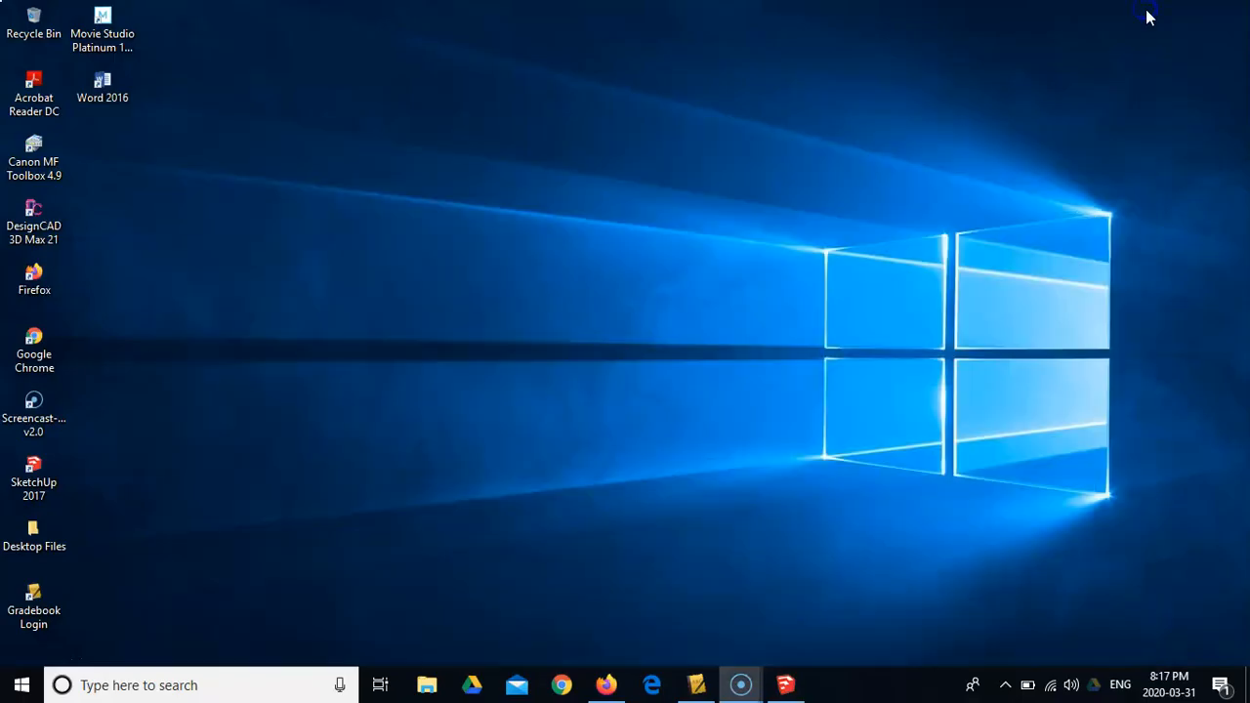
{"action": "right_click", "coordinate": [643, 230]}
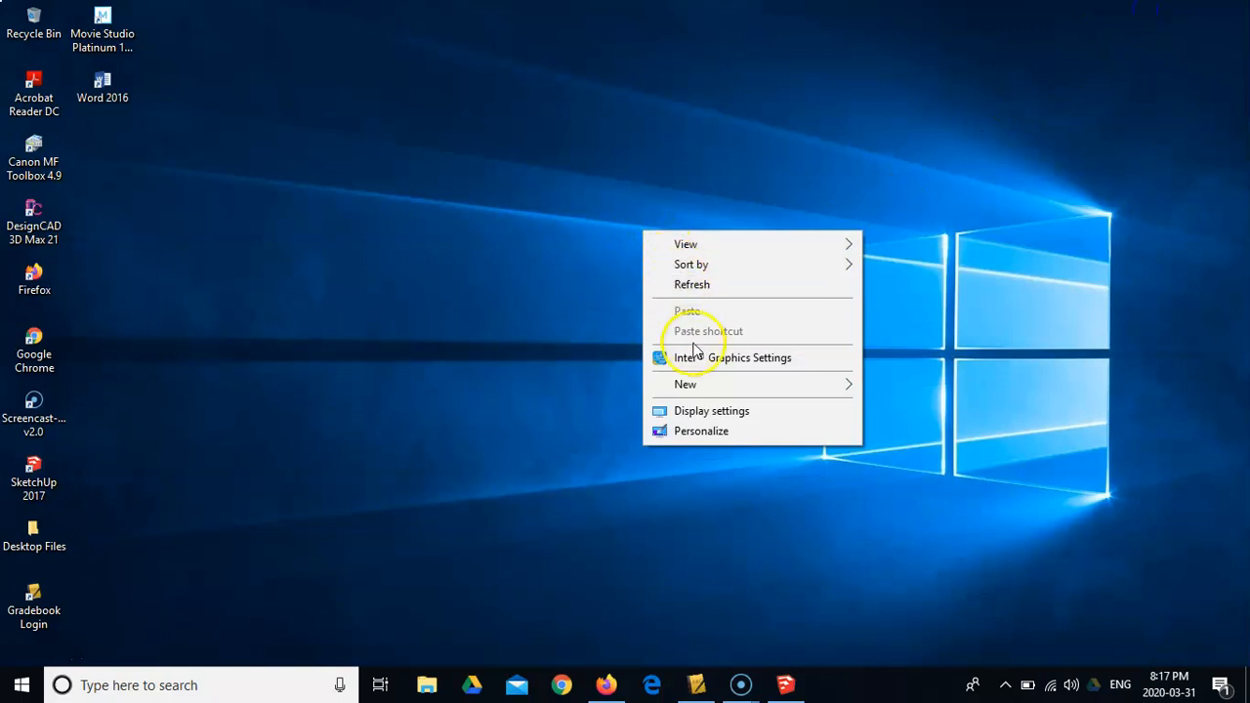
{"action": "mouse_move", "coordinate": [706, 388]}
{"action": "left_click", "coordinate": [926, 391]}
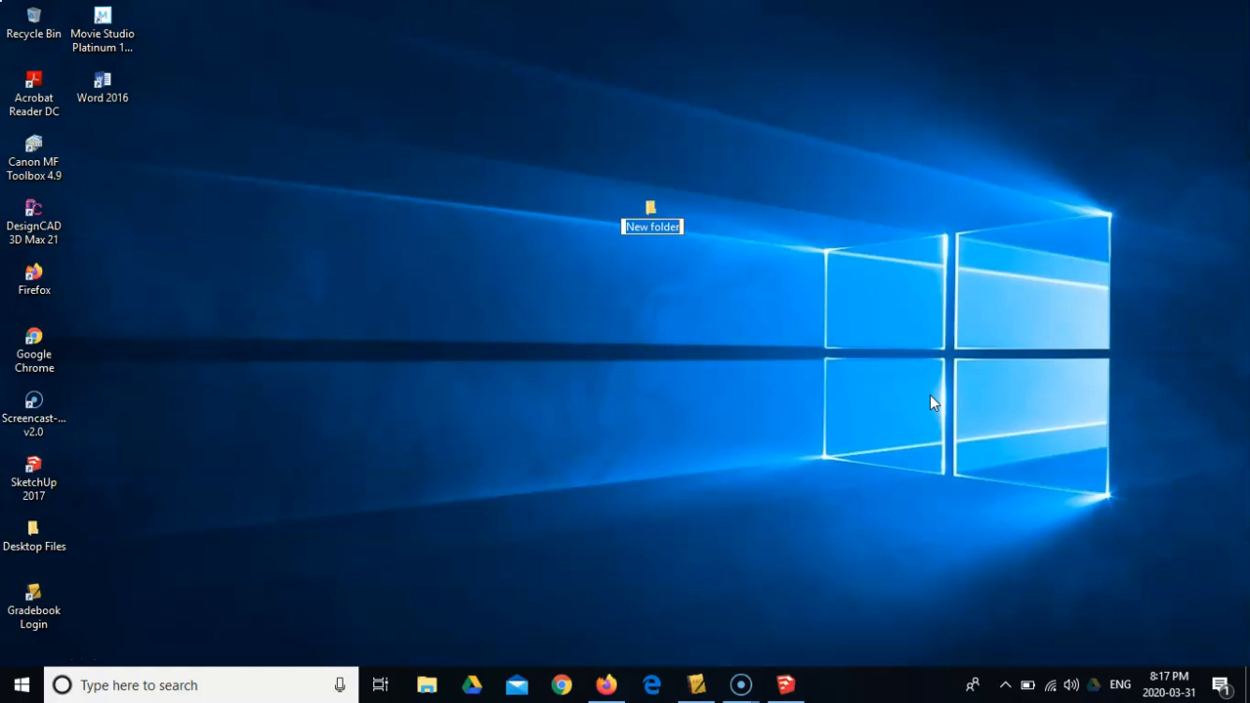
{"action": "type", "text": "Sketchup Files"}
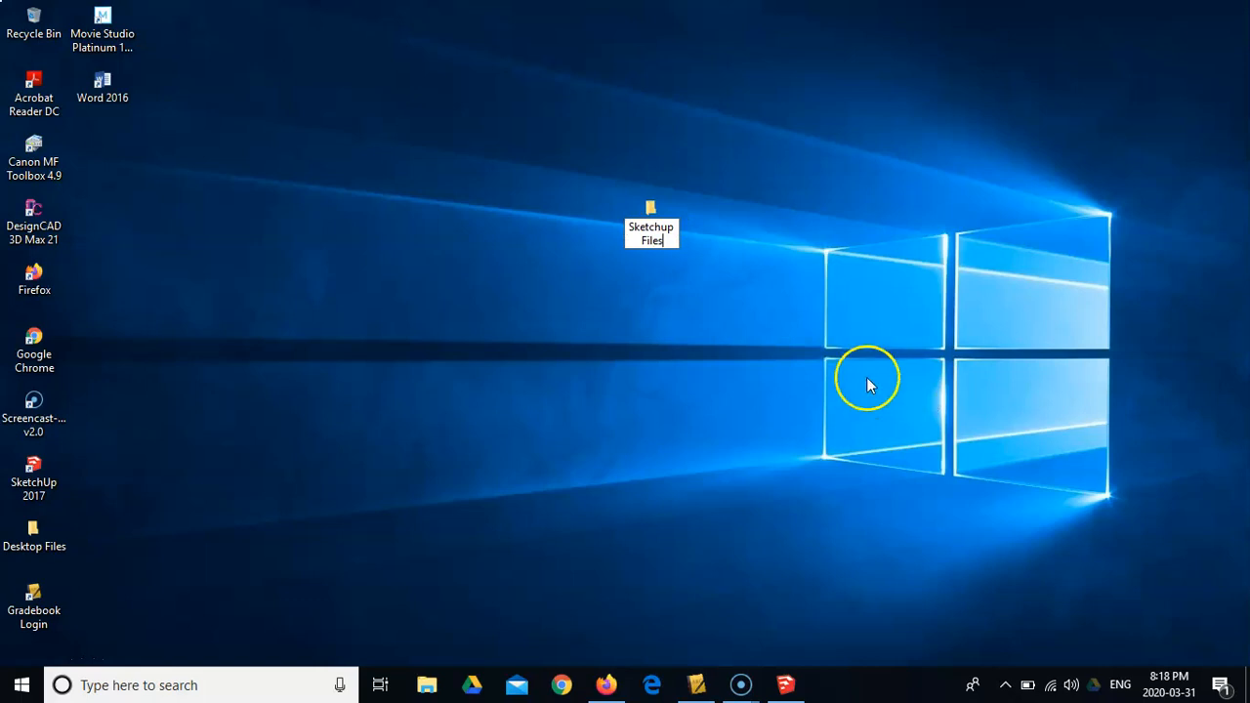
{"action": "key", "text": "Return"}
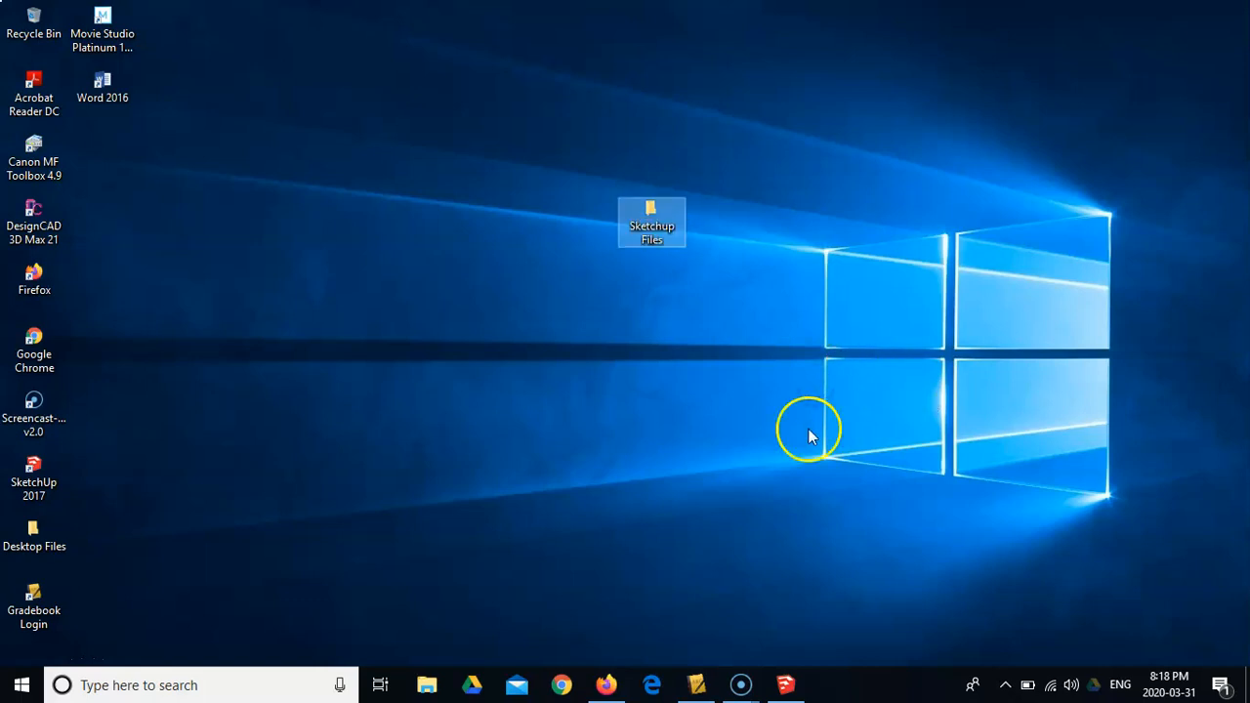
Return to SketchUp and save the model as 3D House in the desktop's Sketchup Files folder
{"action": "left_click", "coordinate": [788, 685]}
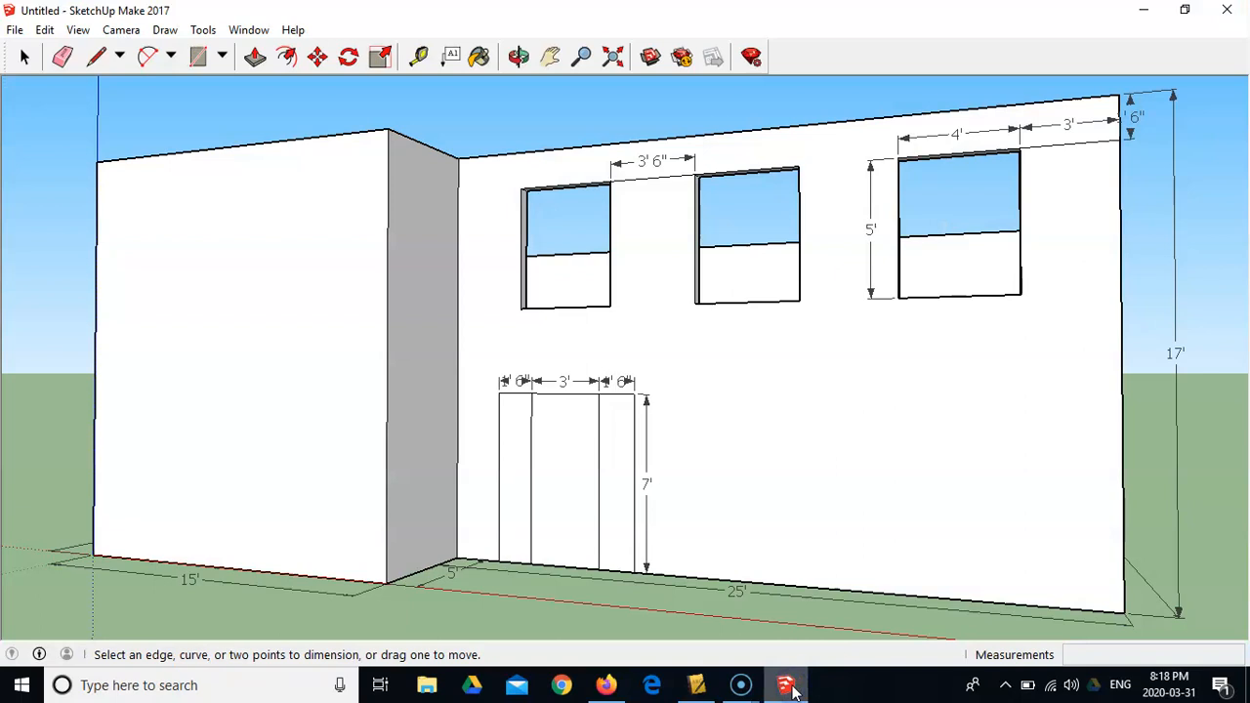
{"action": "left_click", "coordinate": [15, 30]}
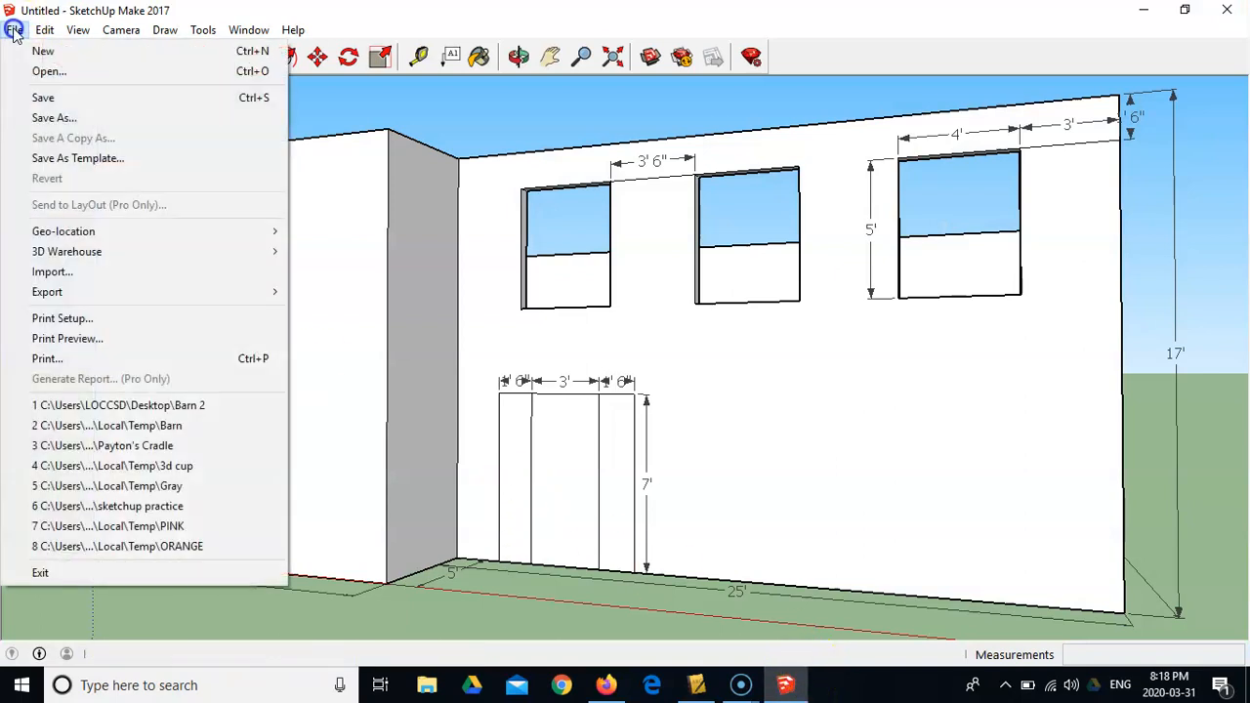
{"action": "left_click", "coordinate": [55, 118]}
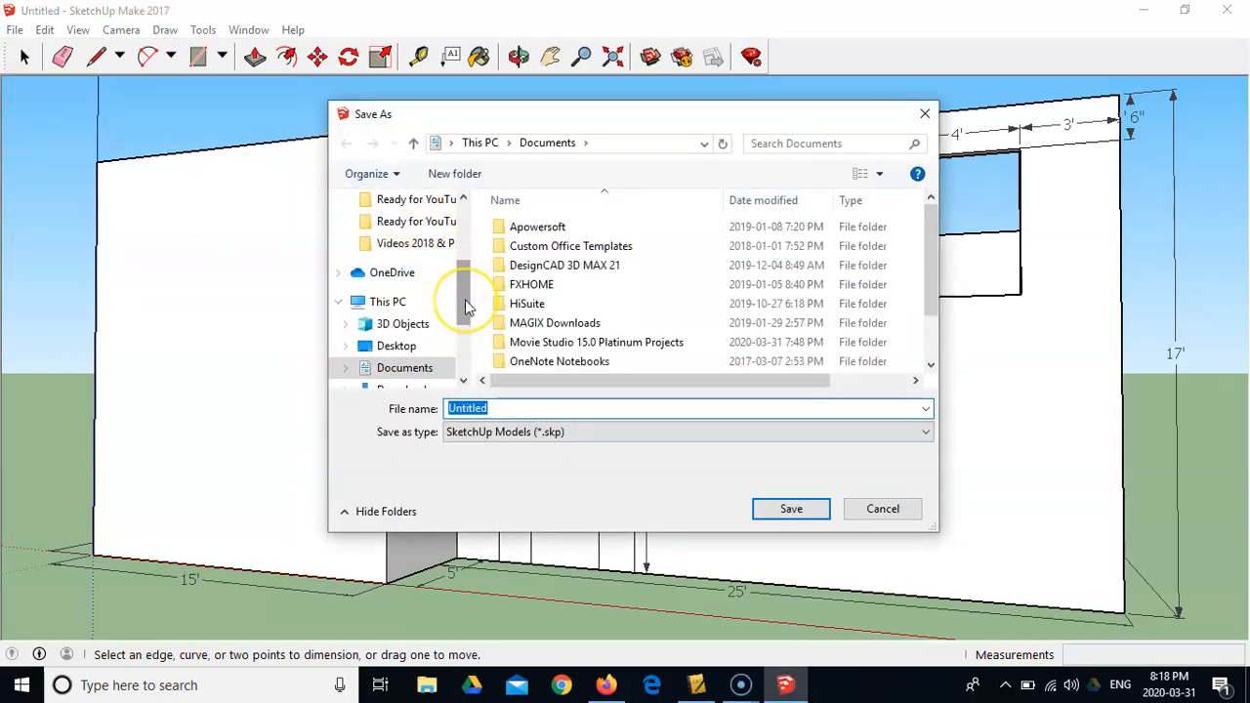
{"action": "scroll", "coordinate": [466, 308], "scroll_direction": "down", "scroll_amount": 1}
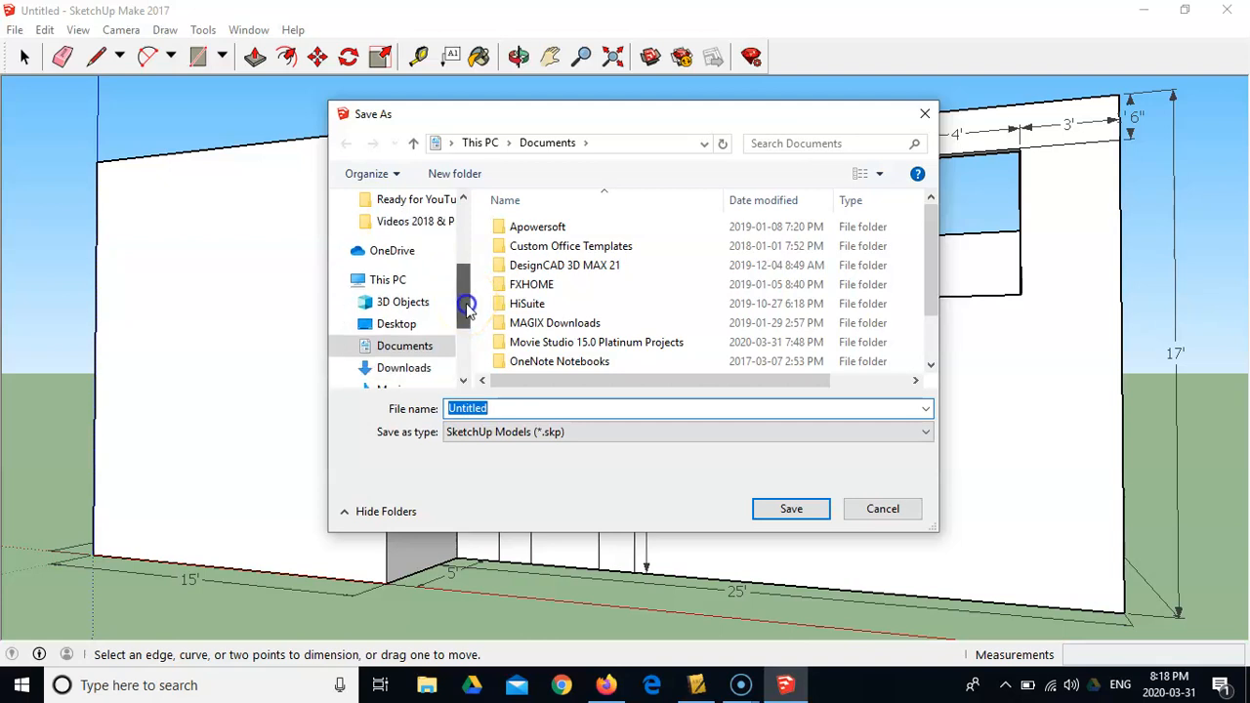
{"action": "left_click", "coordinate": [417, 330]}
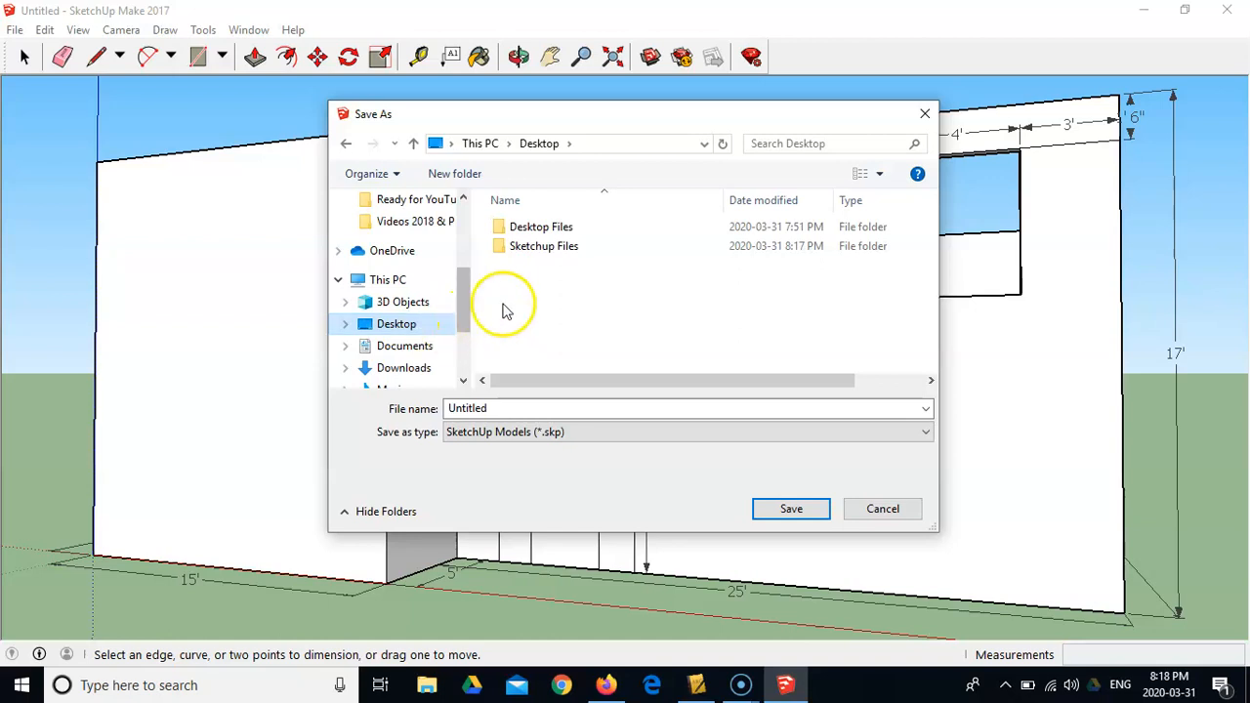
{"action": "left_click", "coordinate": [532, 252]}
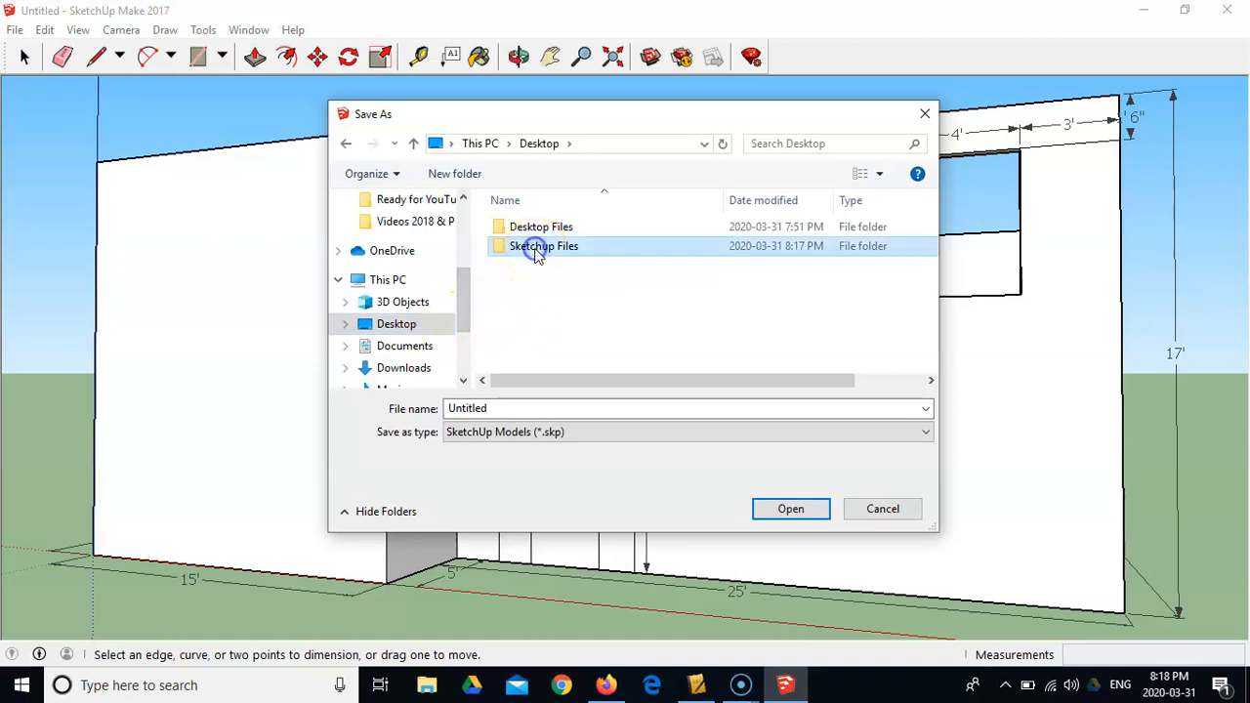
{"action": "double_click", "coordinate": [536, 252]}
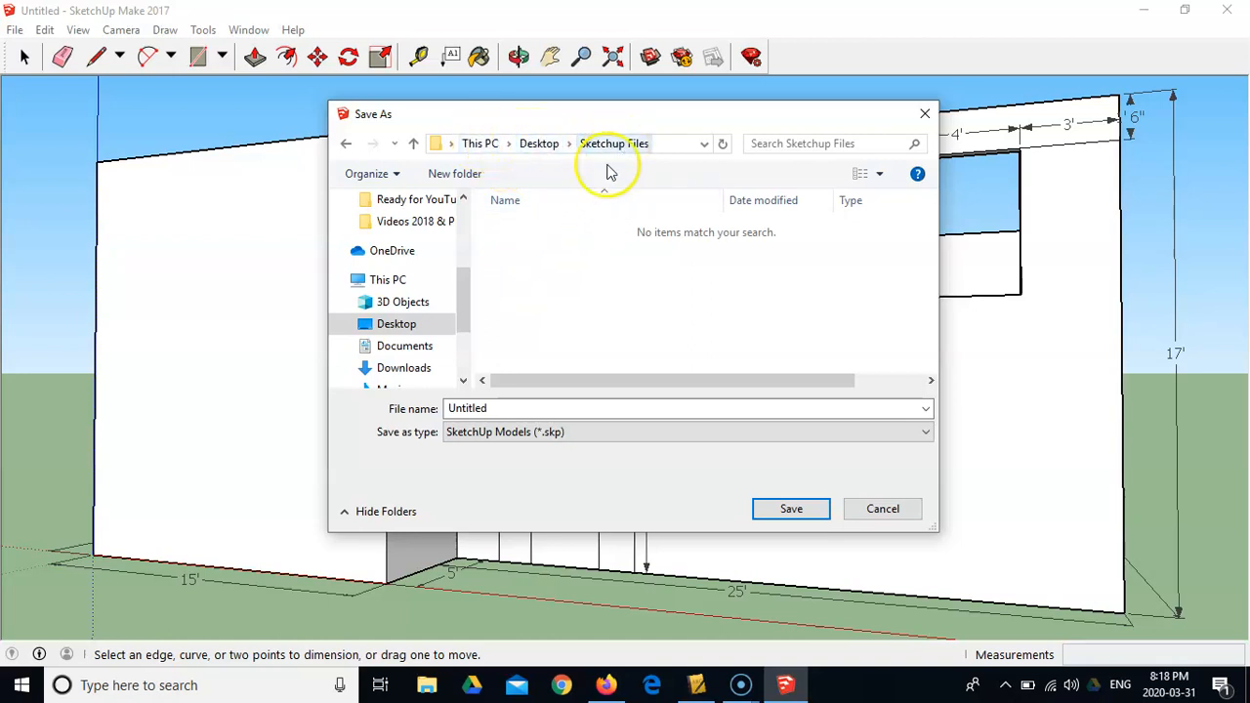
{"action": "left_click_drag", "start_coordinate": [505, 409], "coordinate": [427, 410]}
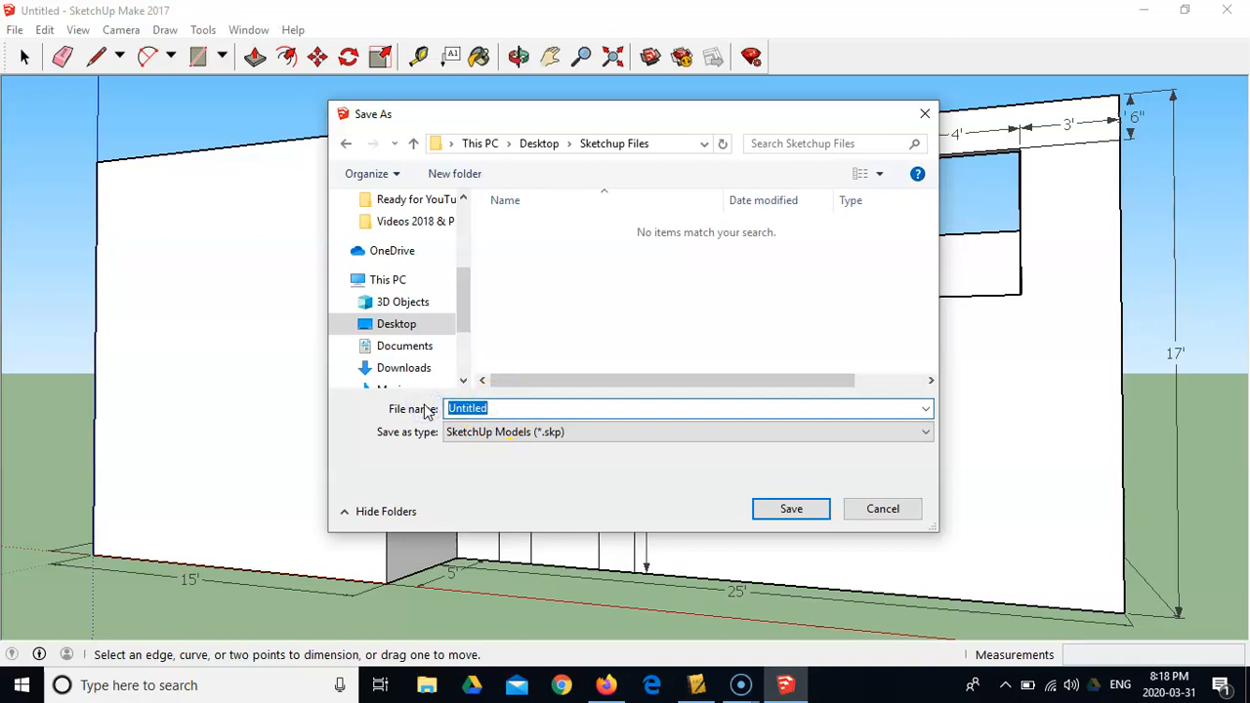
{"action": "type", "text": "3D House"}
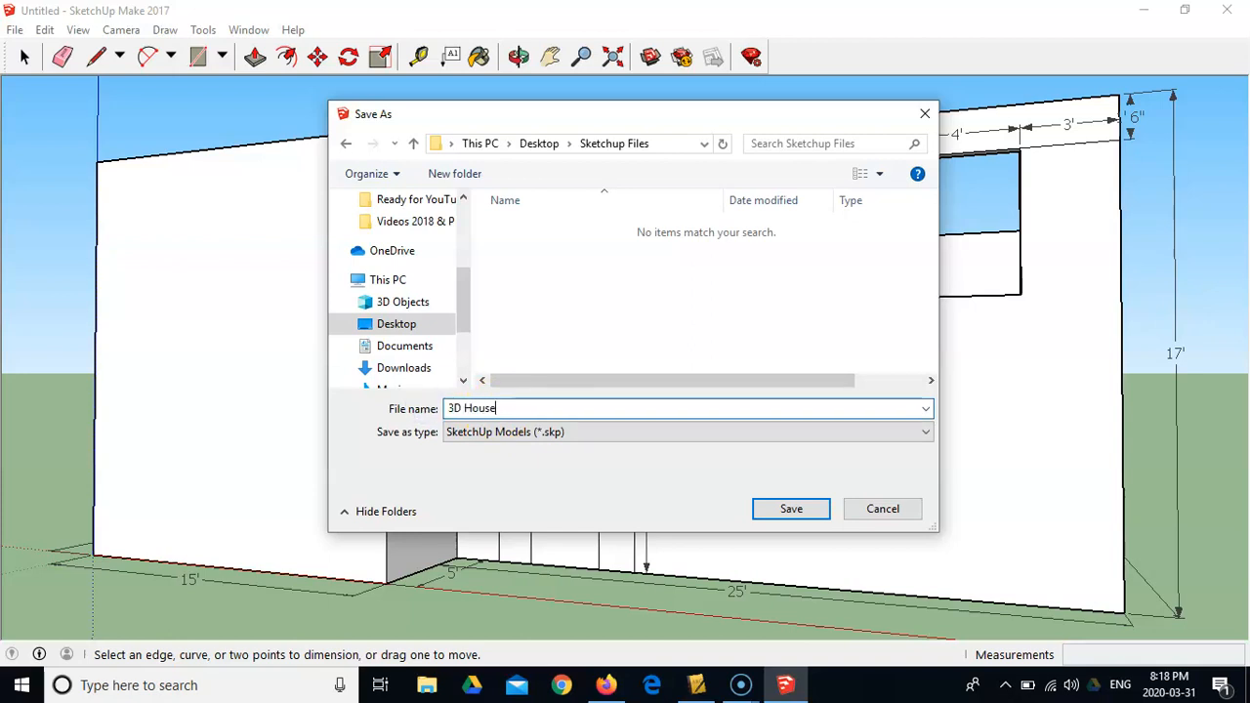
{"action": "left_click", "coordinate": [809, 508]}
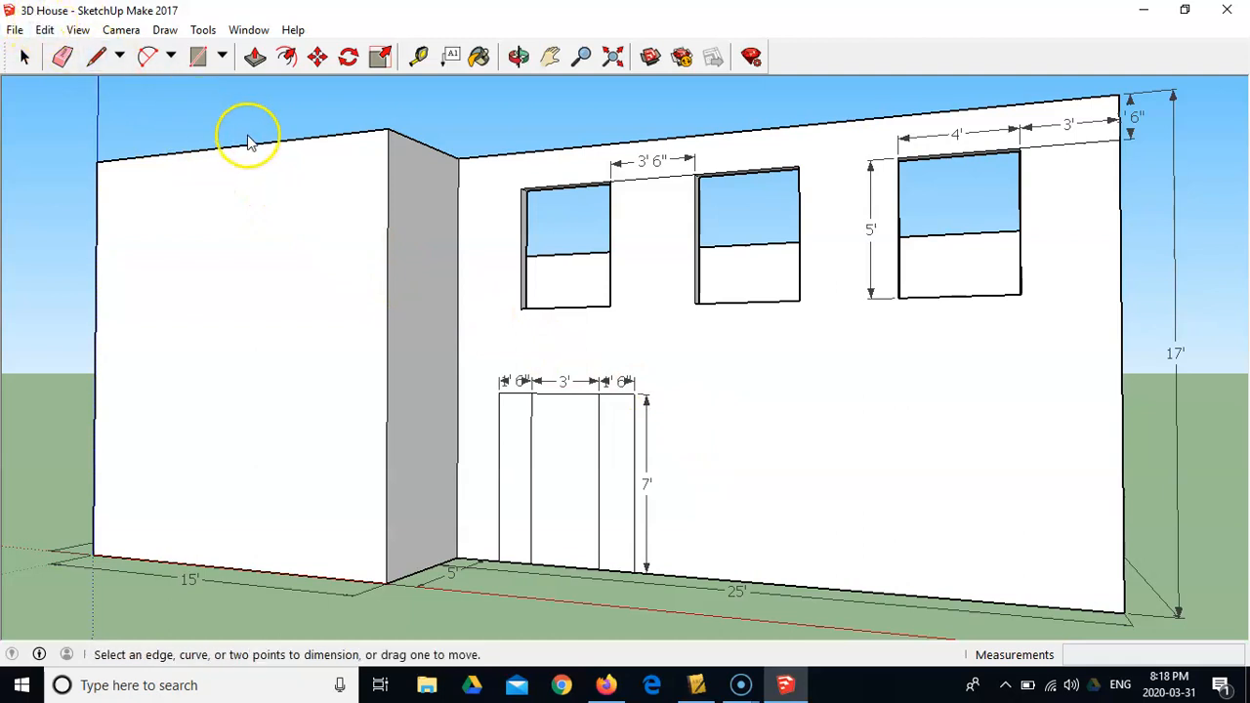
View the whole building from above its front corner and close the saved 3D House model
{"action": "scroll", "coordinate": [606, 275], "scroll_direction": "down", "scroll_amount": 4}
{"action": "middle_click_drag", "start_coordinate": [695, 200], "coordinate": [538, 301]}
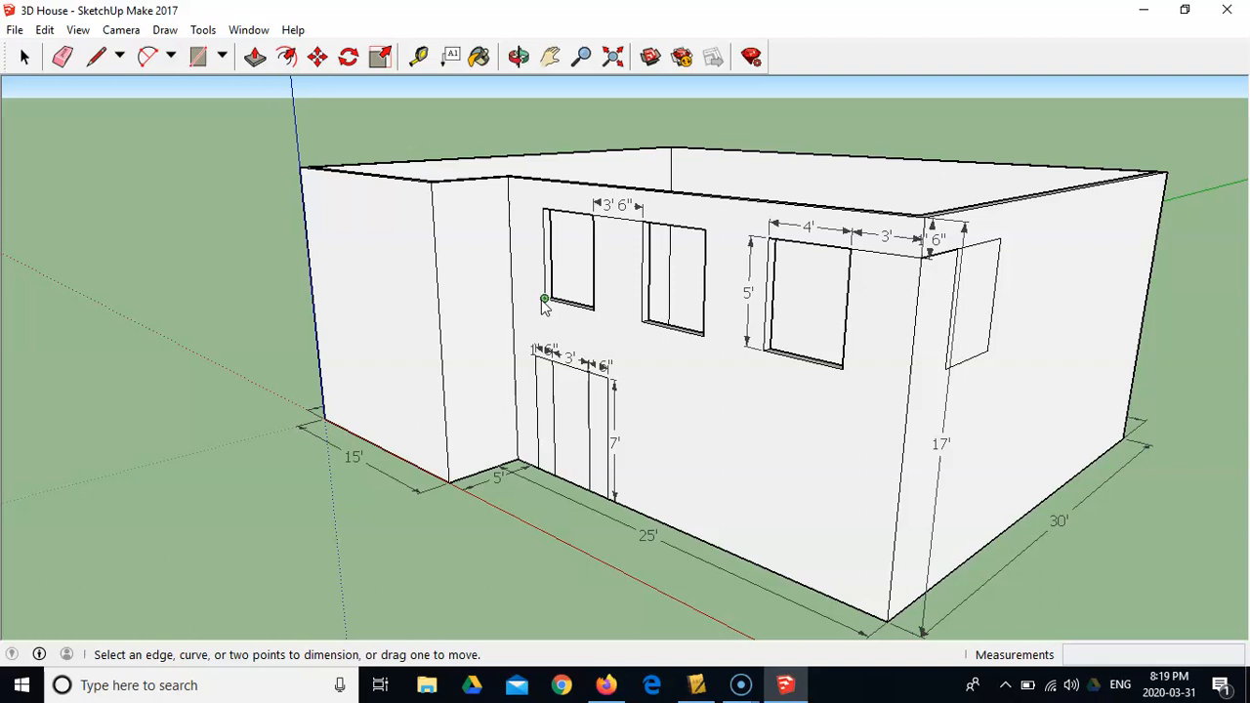
{"action": "left_click", "coordinate": [545, 300]}
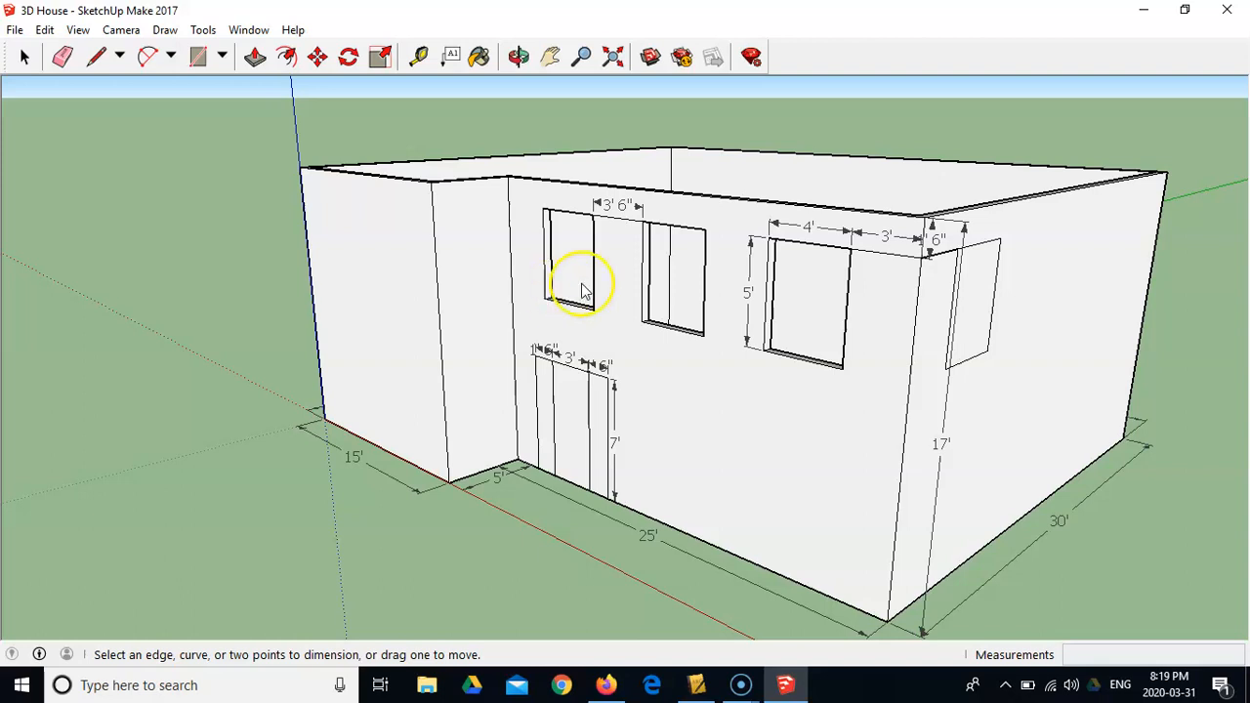
{"action": "left_click", "coordinate": [1227, 10]}
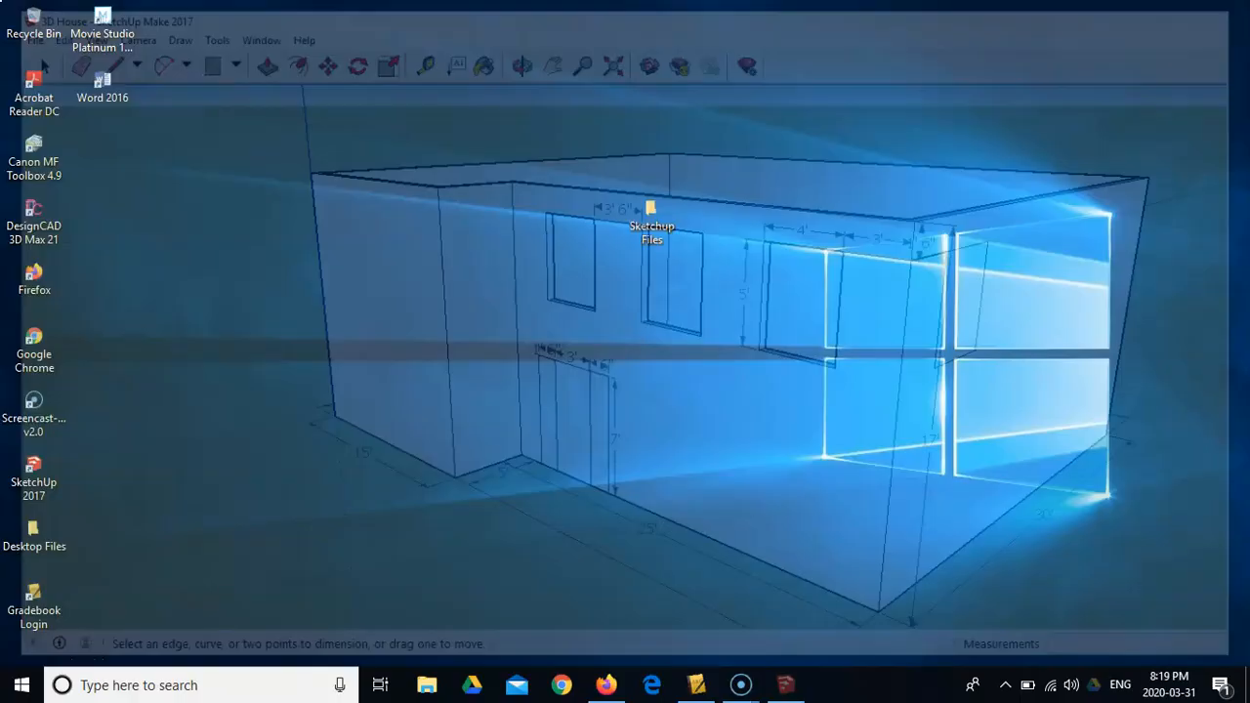